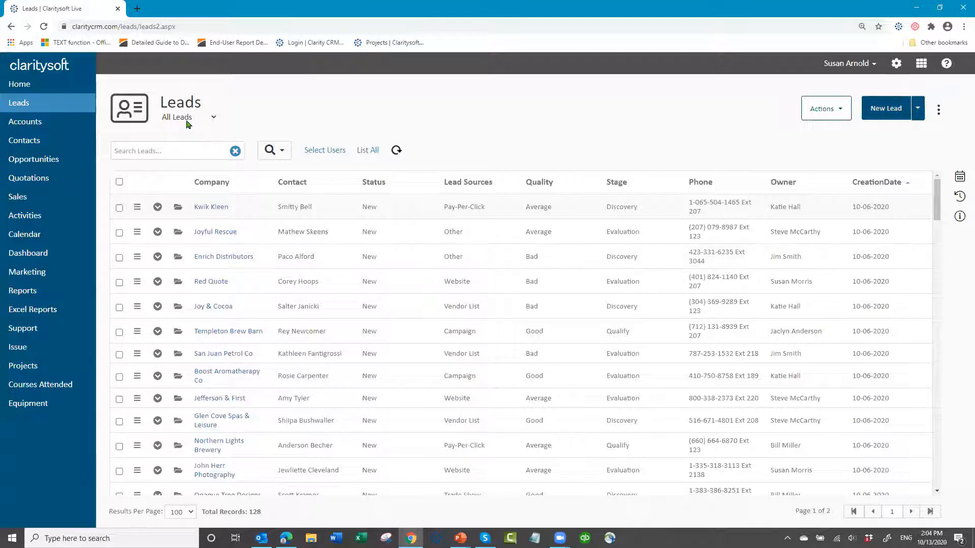
- Switch the leads list to the New leads YTD view
{"action": "left_click", "coordinate": [213, 118]}
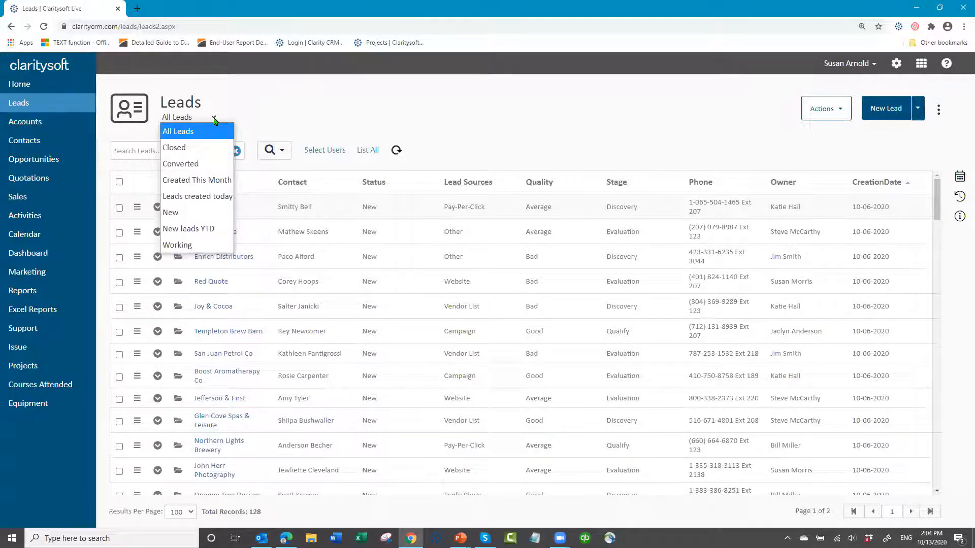
{"action": "left_click", "coordinate": [214, 229]}
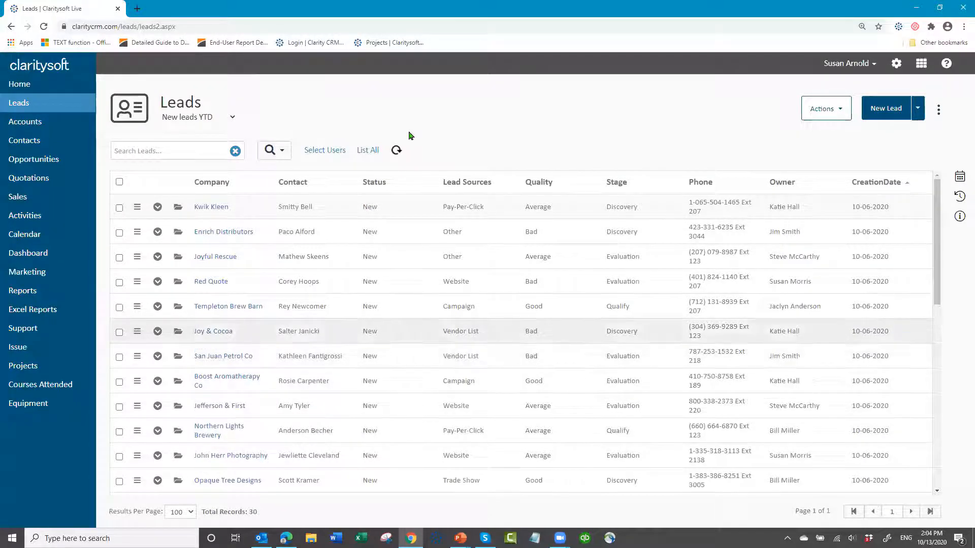
{"action": "left_click", "coordinate": [283, 151]}
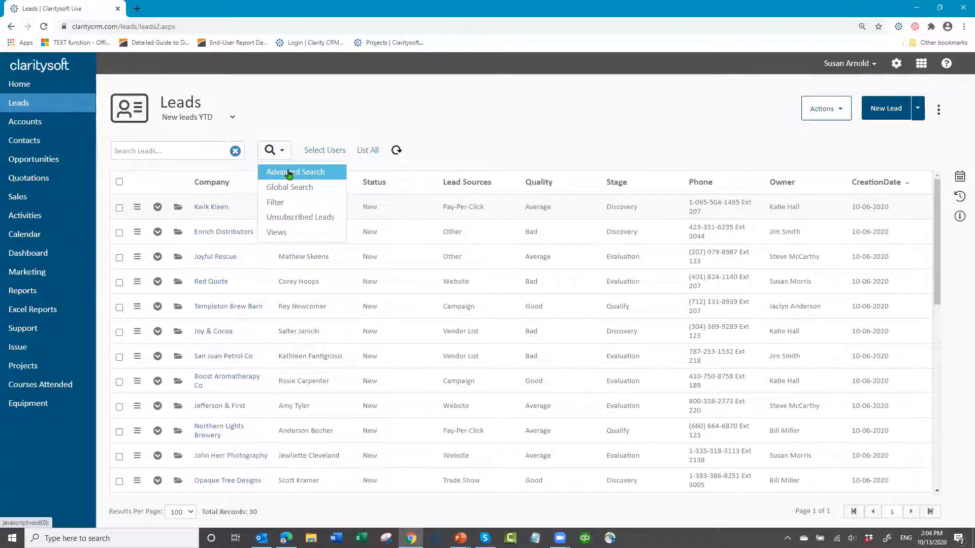
{"action": "left_click", "coordinate": [289, 174]}
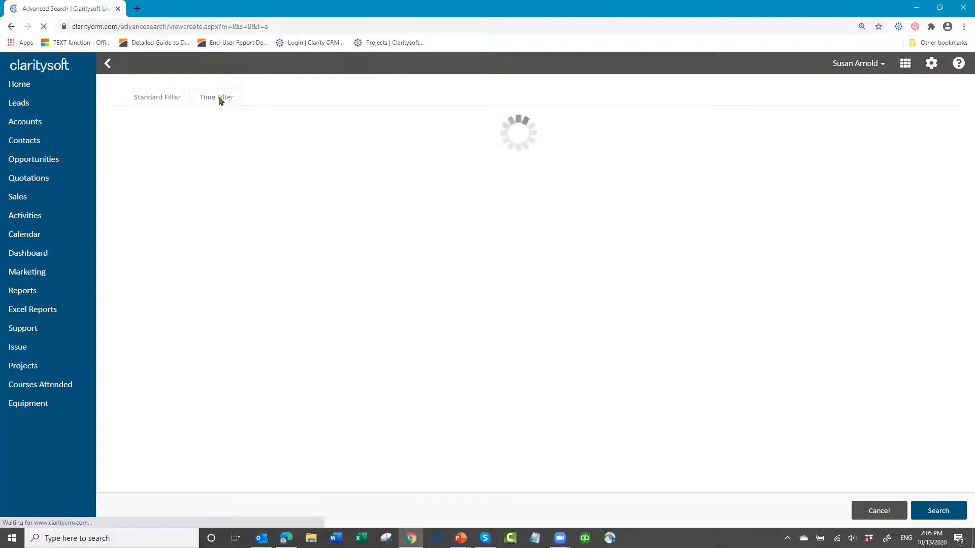
{"action": "left_click", "coordinate": [291, 98]}
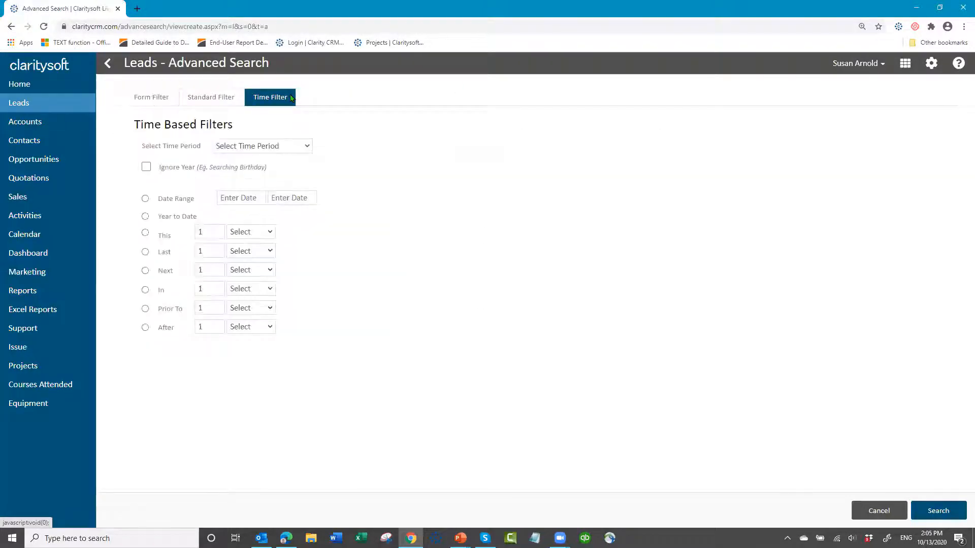
{"action": "left_click", "coordinate": [307, 146]}
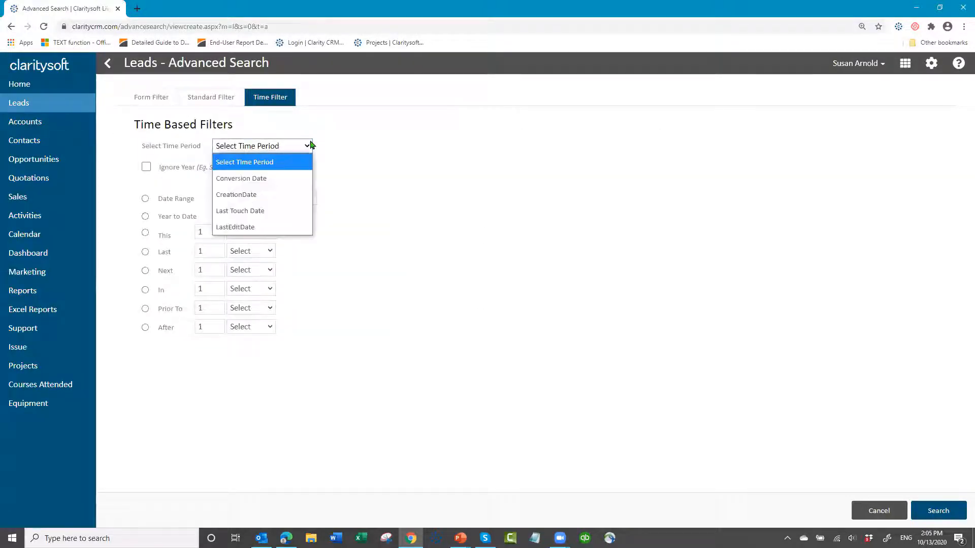
{"action": "left_click", "coordinate": [286, 195]}
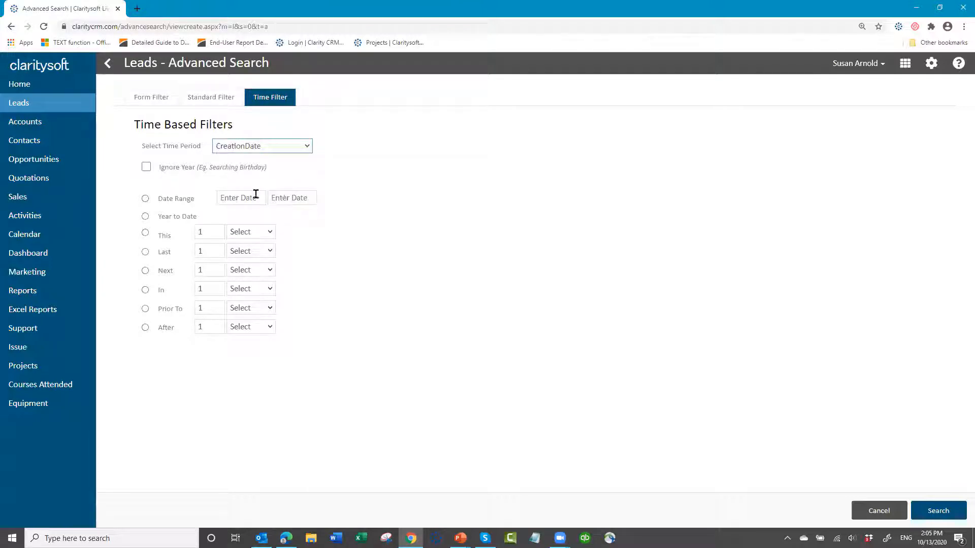
{"action": "left_click", "coordinate": [145, 217]}
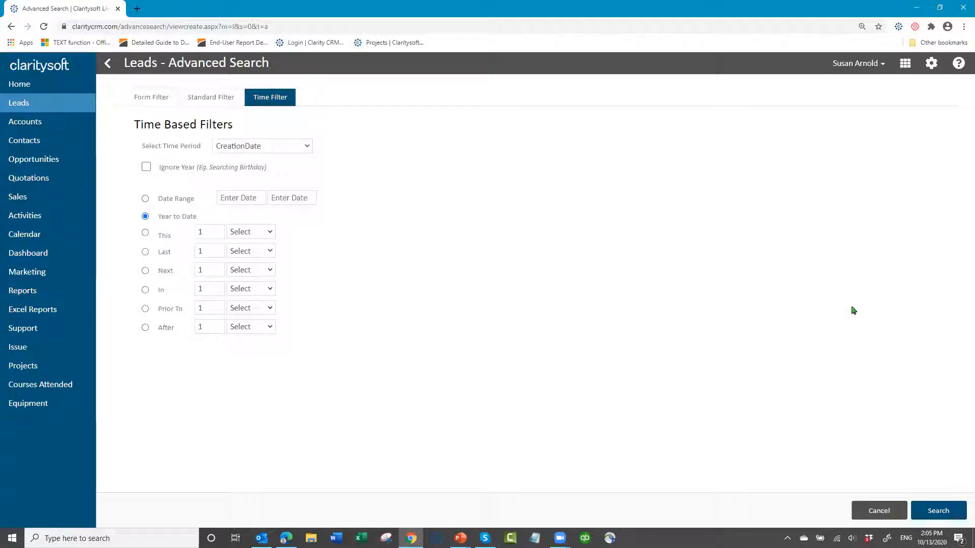
{"action": "left_click", "coordinate": [879, 514]}
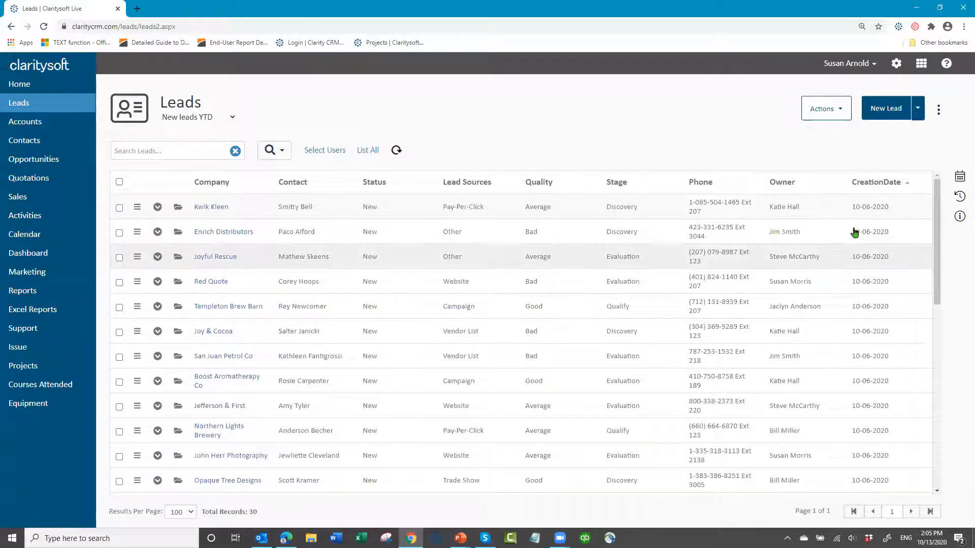
- Open the Excel Reports list and collapse the Main Reports, 2018 Reports, 2019 Reports and Webinar Reports folders
{"action": "scroll", "coordinate": [862, 246], "scroll_direction": "down", "scroll_amount": 6}
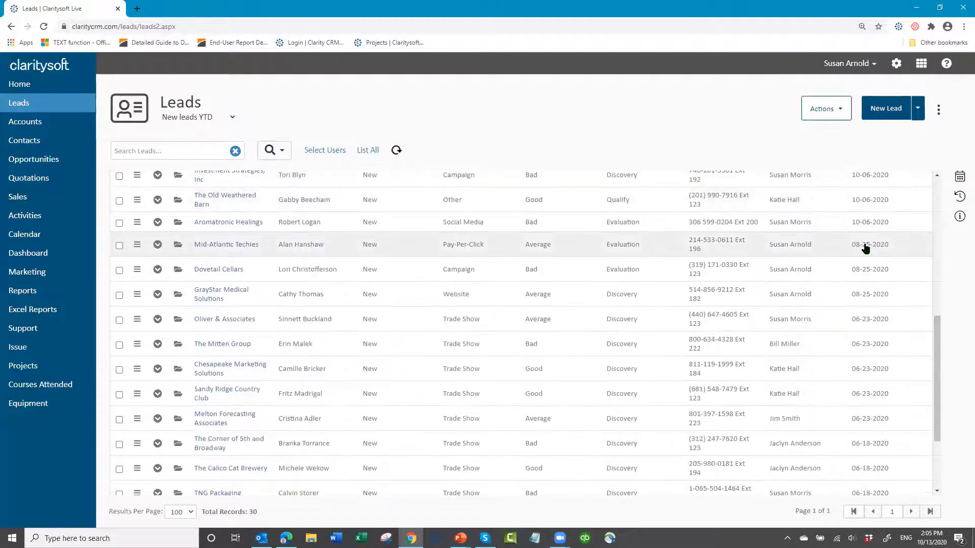
{"action": "scroll", "coordinate": [865, 248], "scroll_direction": "up", "scroll_amount": 6}
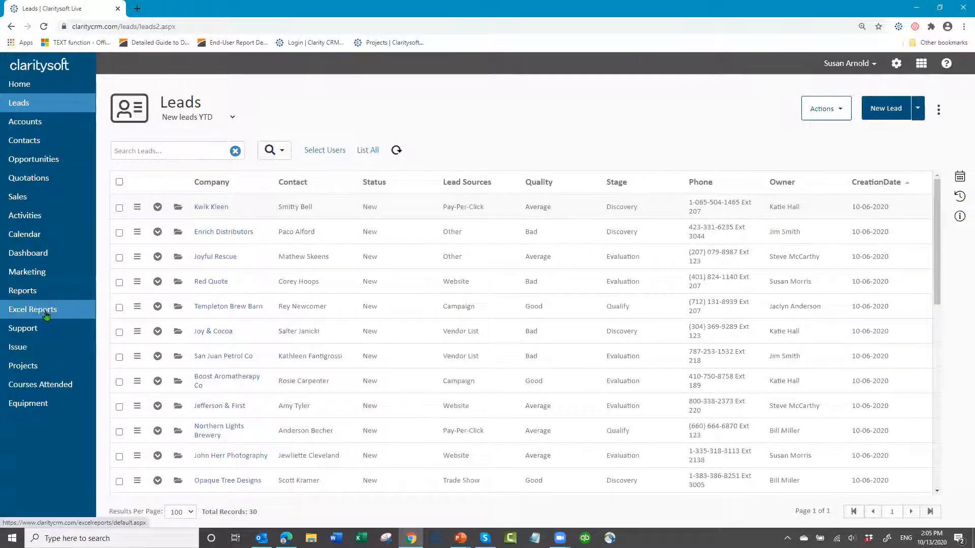
{"action": "left_click", "coordinate": [45, 314]}
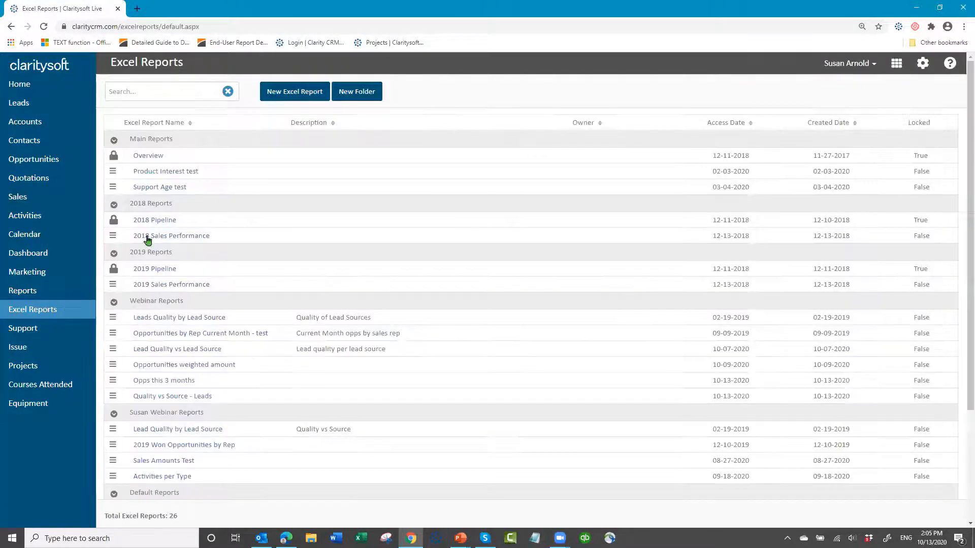
{"action": "left_click", "coordinate": [114, 140]}
{"action": "left_click", "coordinate": [113, 159]}
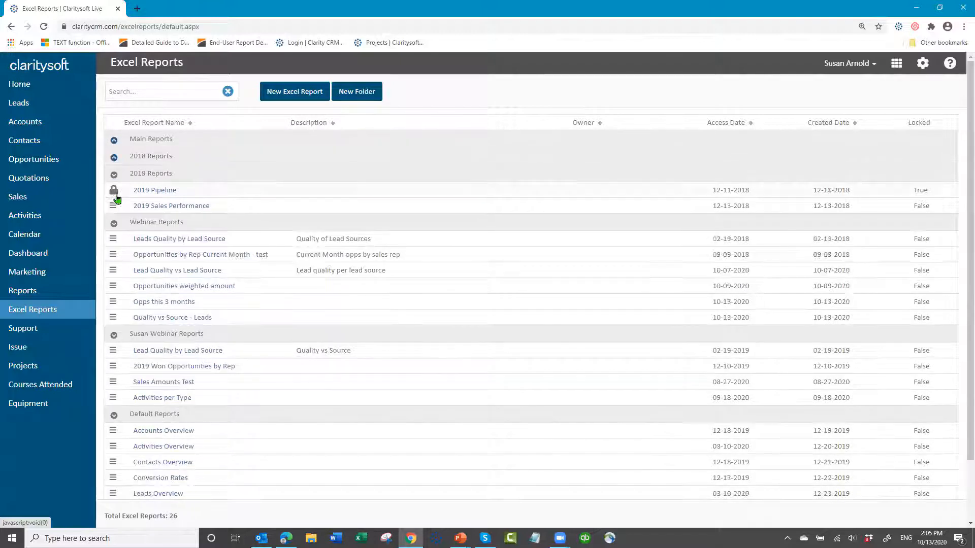
{"action": "left_click", "coordinate": [114, 175]}
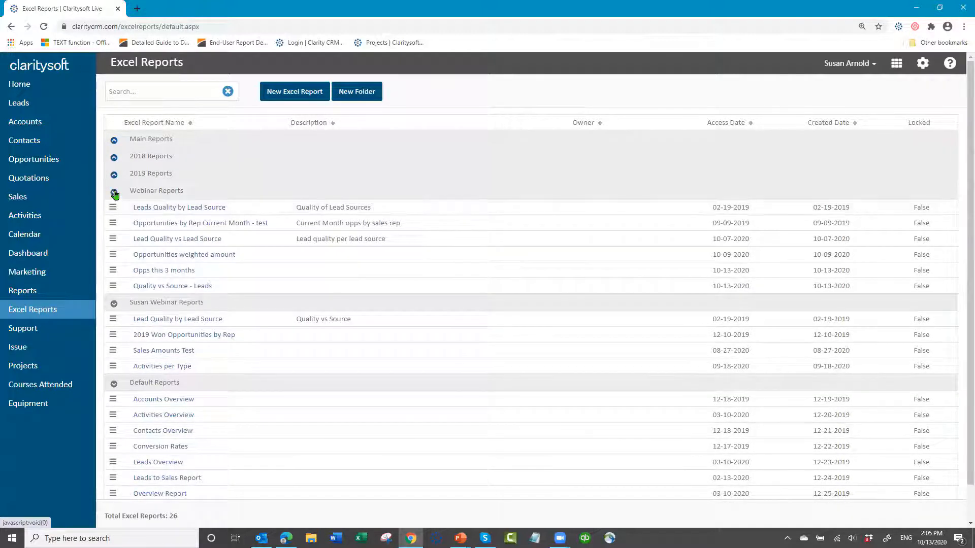
{"action": "left_click", "coordinate": [115, 193]}
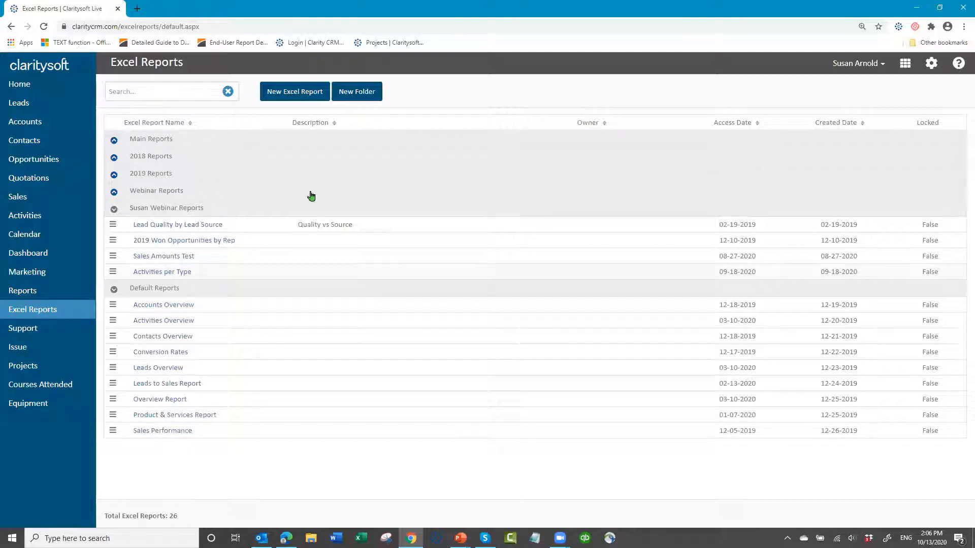
- Start a new Excel report and assign it to the presenter's personal webinar reports folder
{"action": "left_click", "coordinate": [299, 98]}
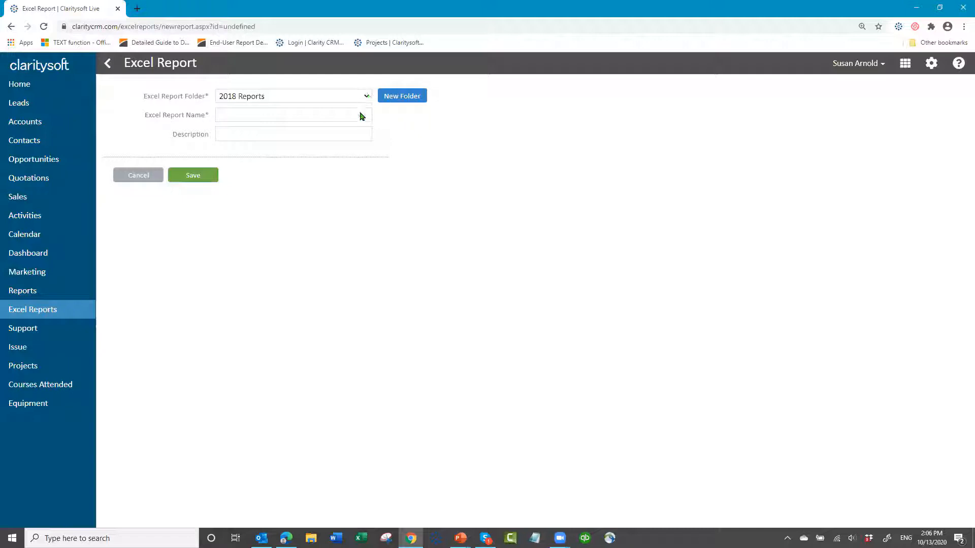
{"action": "left_click", "coordinate": [366, 97]}
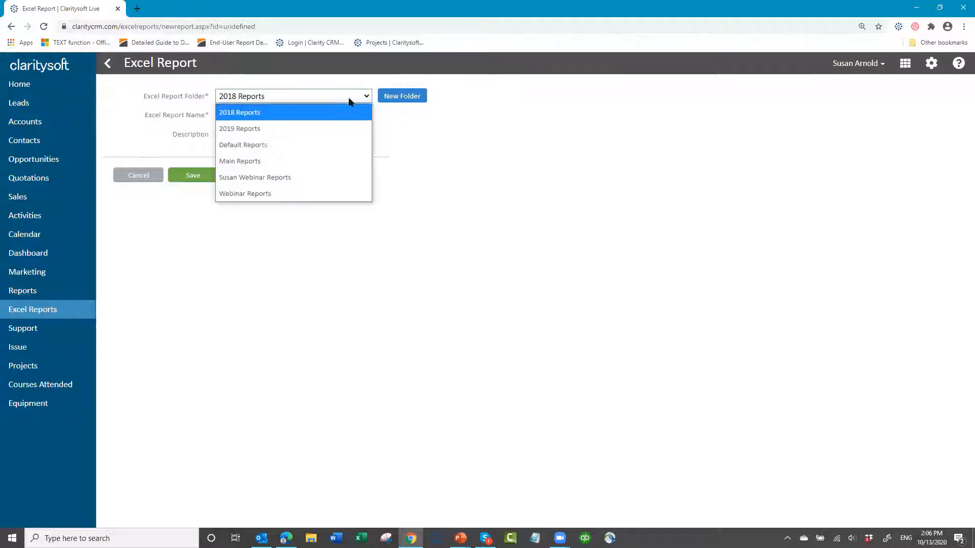
{"action": "left_click", "coordinate": [301, 181]}
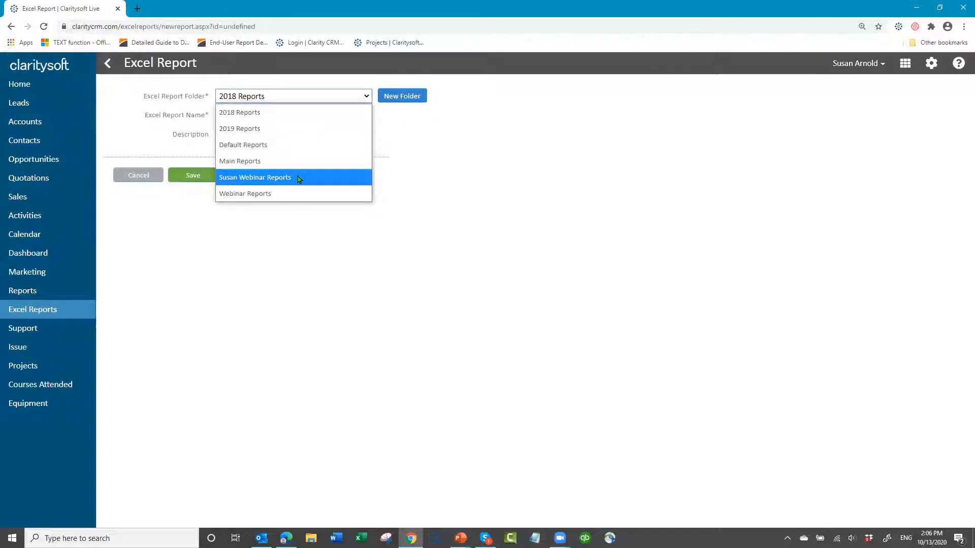
{"action": "left_click", "coordinate": [299, 177]}
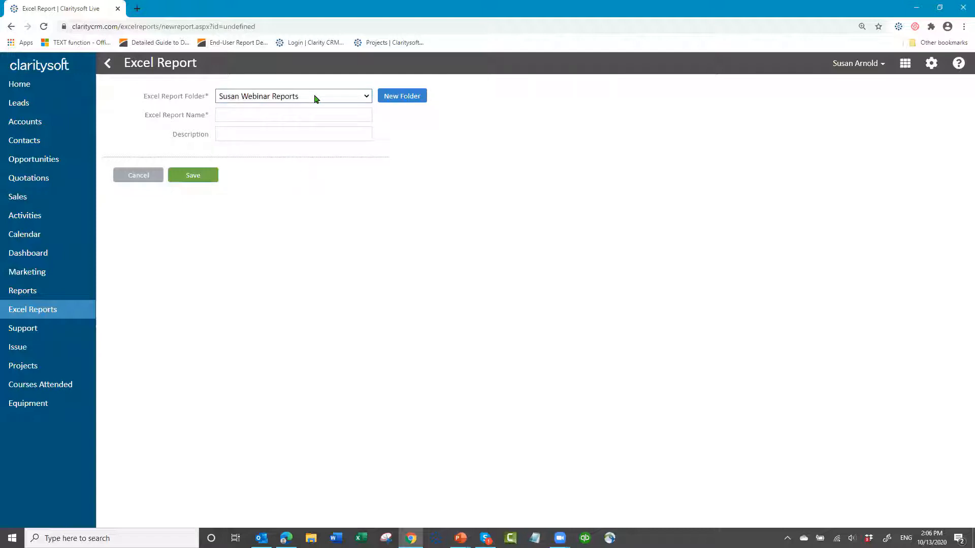
- Name the Excel report "Leads - Quality vs Source", leave its description blank and save it
{"action": "left_click", "coordinate": [253, 113]}
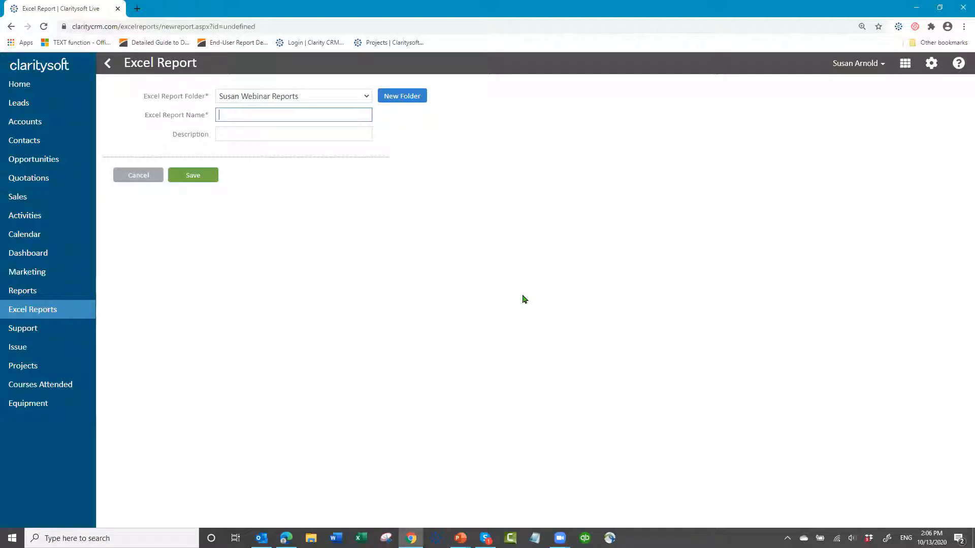
{"action": "type", "text": "Leads"}
{"action": "type", "text": "Qualtiy"}
{"action": "key", "text": "BackSpace"}
{"action": "key", "text": "BackSpace"}
{"action": "key", "text": "BackSpace"}
{"action": "type", "text": "ity vs Source"}
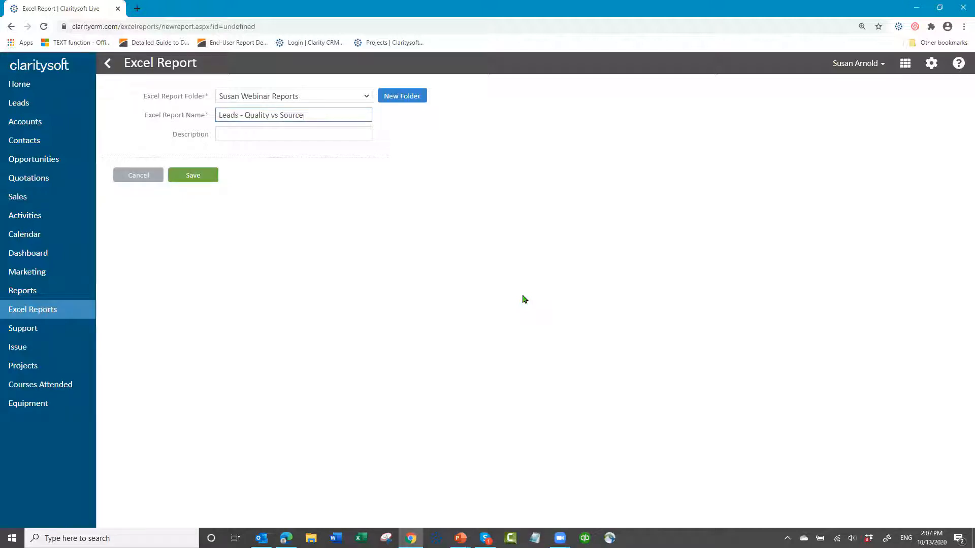
{"action": "left_click", "coordinate": [258, 137]}
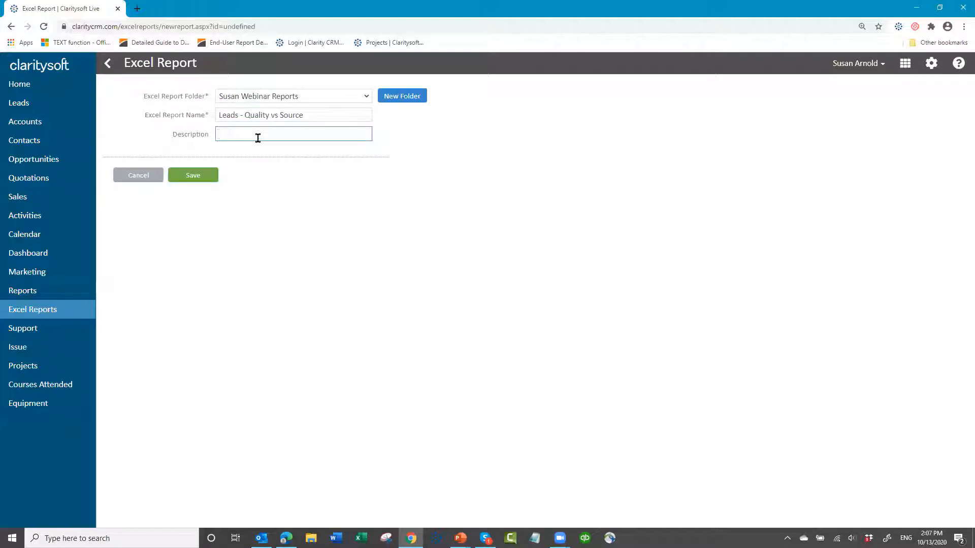
{"action": "left_click", "coordinate": [194, 176]}
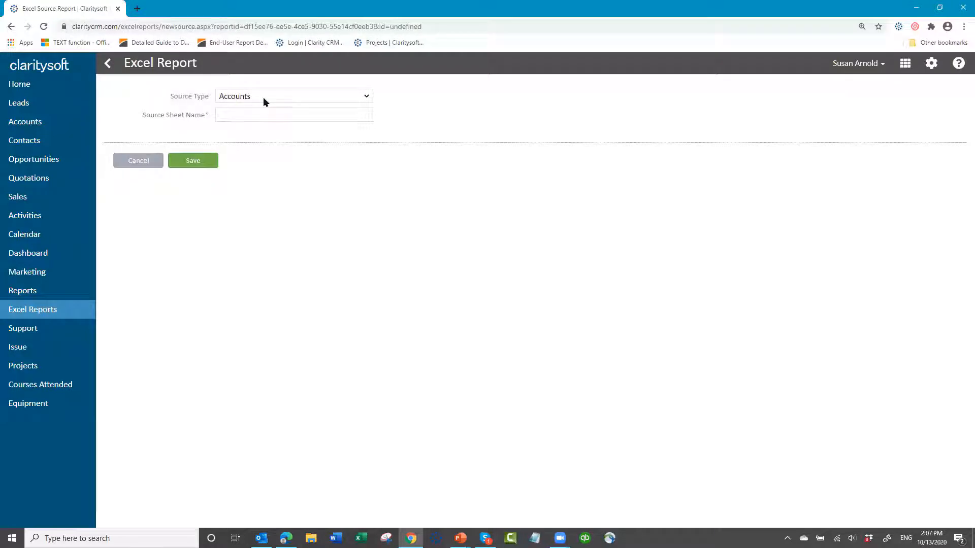
- Add a source sheet of type Leads named "Leads" to the report and save it
{"action": "left_click", "coordinate": [367, 97]}
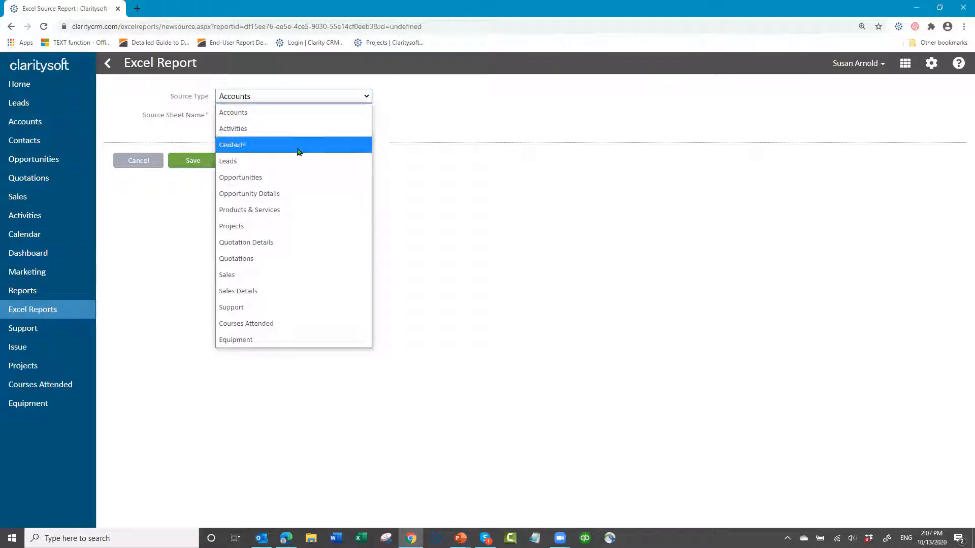
{"action": "left_click", "coordinate": [306, 161]}
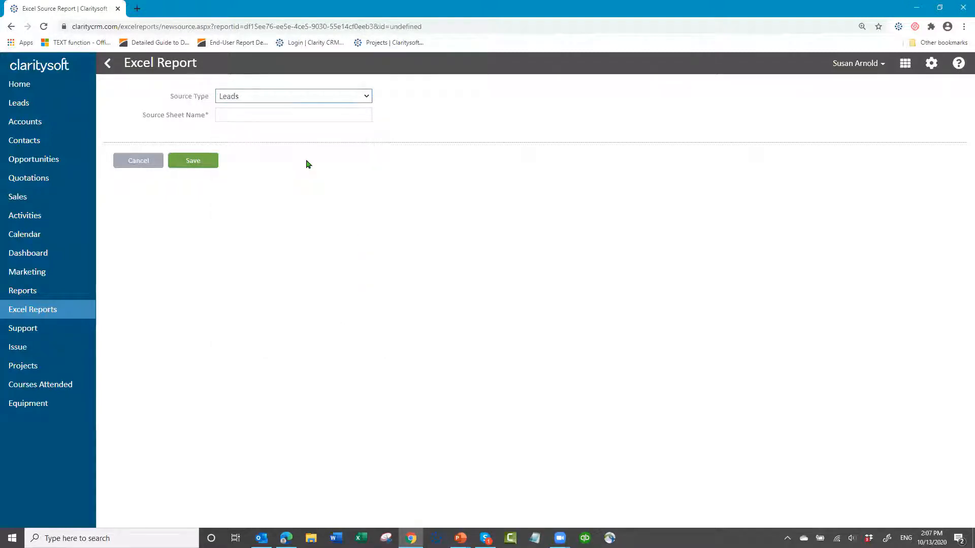
{"action": "left_click", "coordinate": [311, 117]}
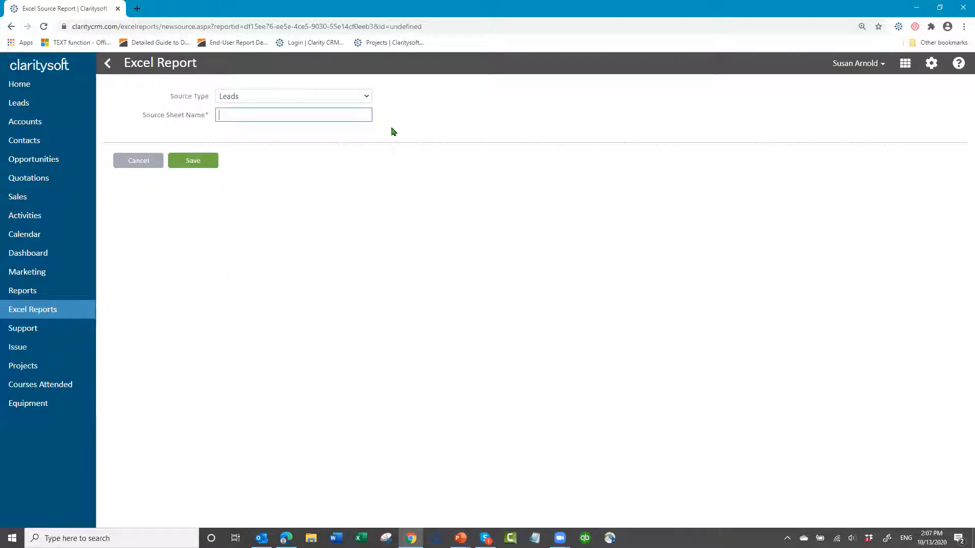
{"action": "type", "text": "Leads"}
{"action": "left_click", "coordinate": [198, 162]}
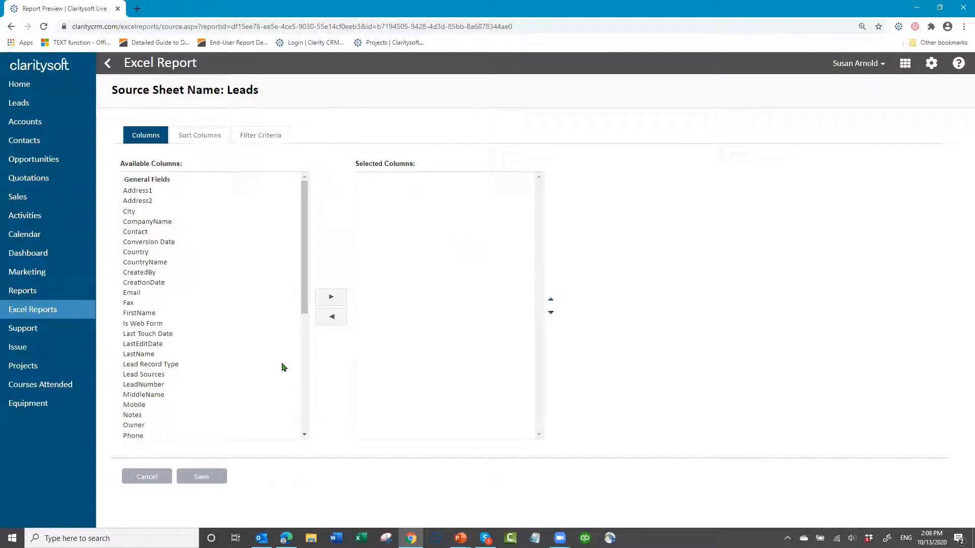
- Add the CompanyName, Lead Sources and Quality columns to the Leads source sheet's selected columns
{"action": "left_click", "coordinate": [159, 225]}
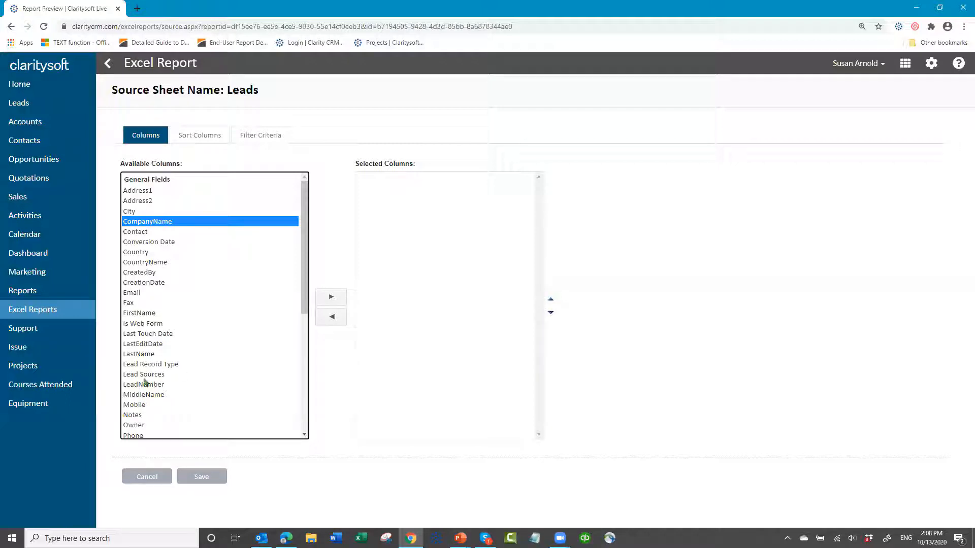
{"action": "left_click", "coordinate": [145, 377], "text": "ctrl"}
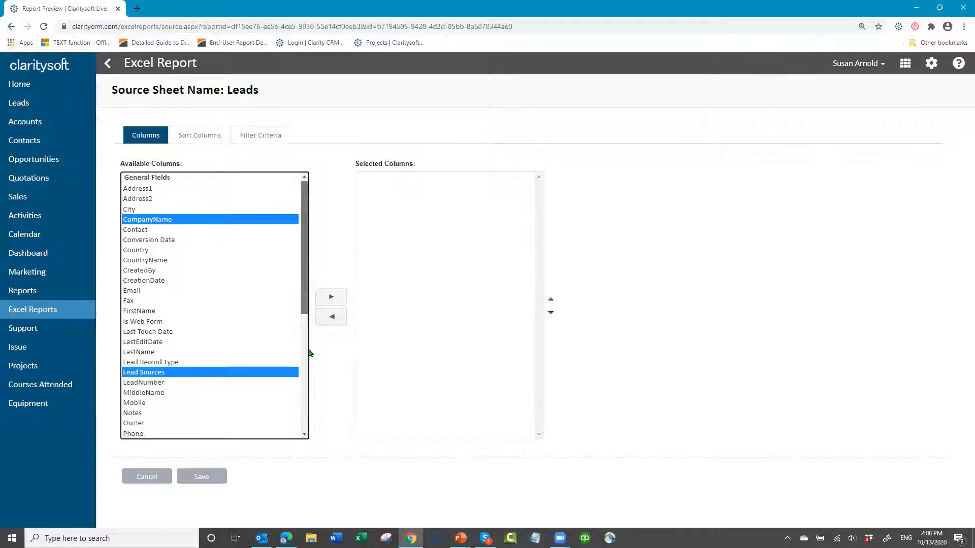
{"action": "scroll", "coordinate": [308, 375], "scroll_direction": "down", "scroll_amount": 3}
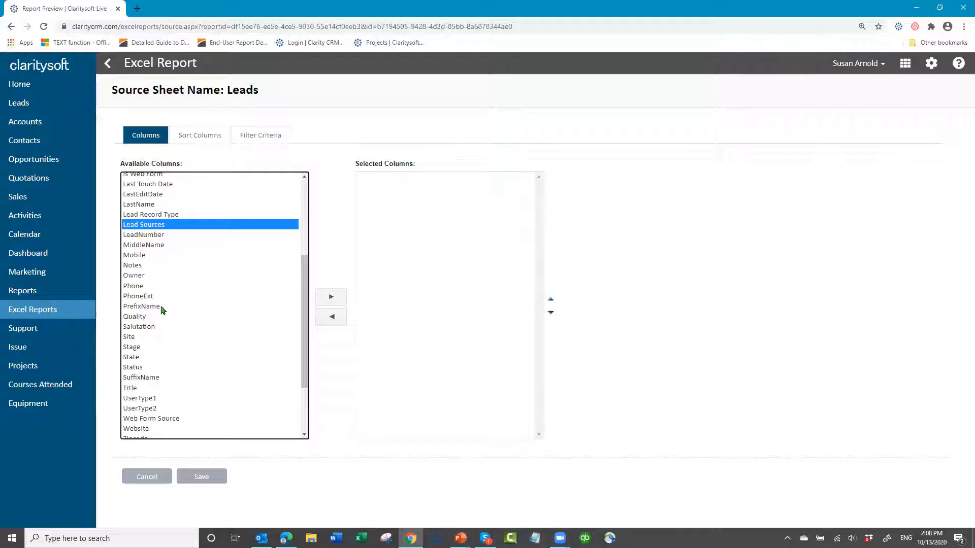
{"action": "left_click", "coordinate": [133, 317], "text": "ctrl"}
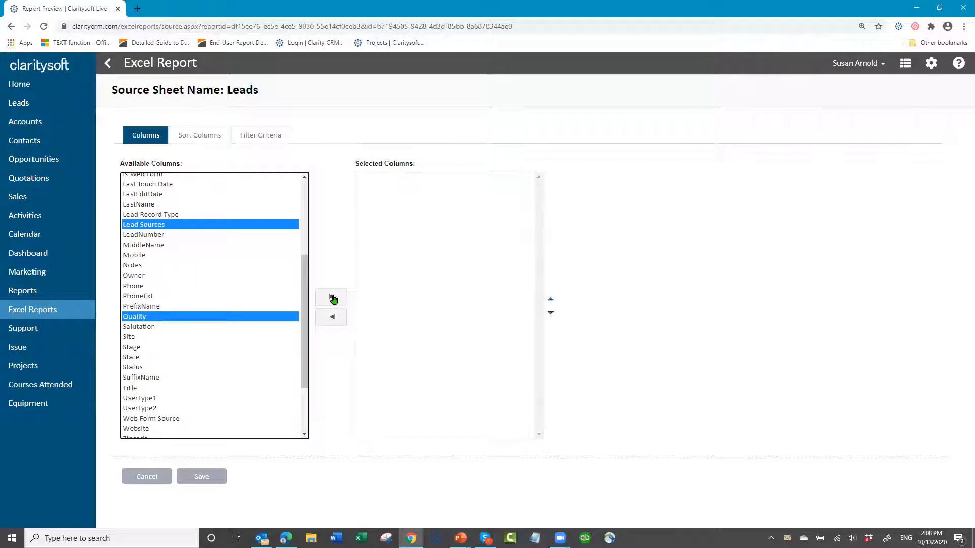
{"action": "left_click", "coordinate": [331, 296]}
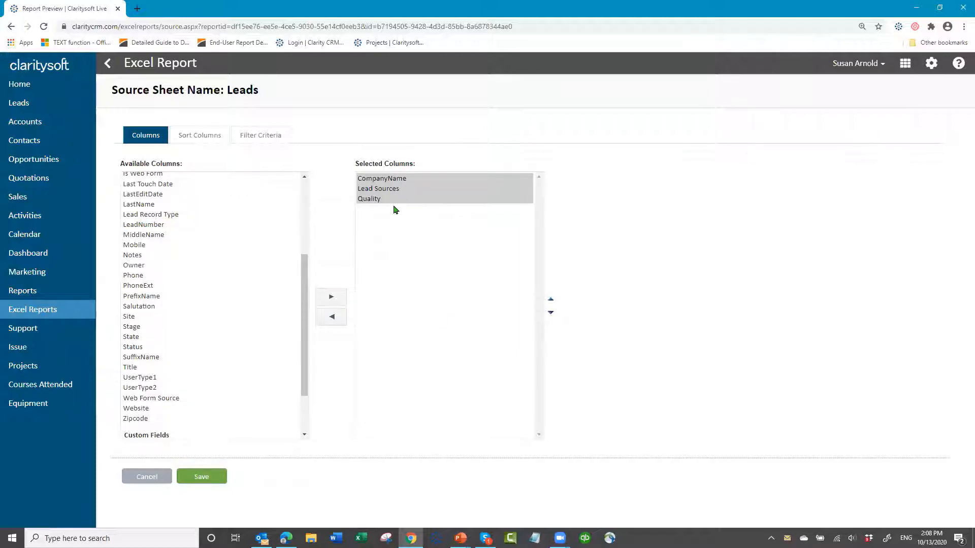
- Set Lead Sources as the first sort column of the Leads source sheet
{"action": "left_click", "coordinate": [201, 135]}
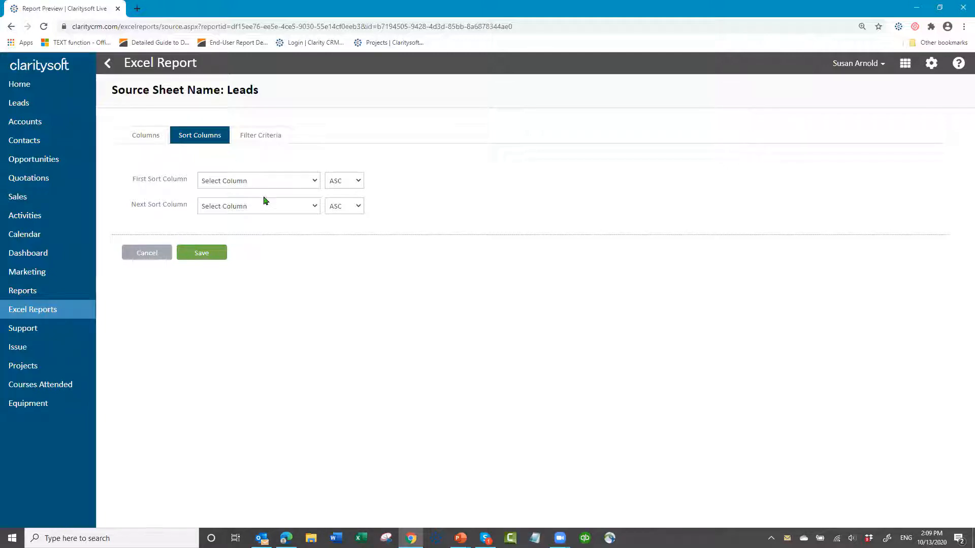
{"action": "left_click", "coordinate": [315, 182]}
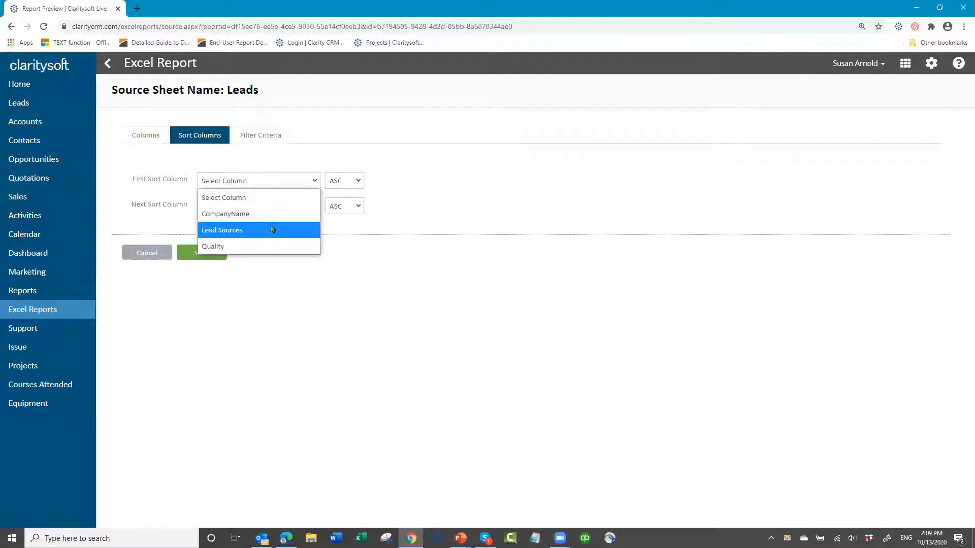
{"action": "left_click", "coordinate": [272, 229]}
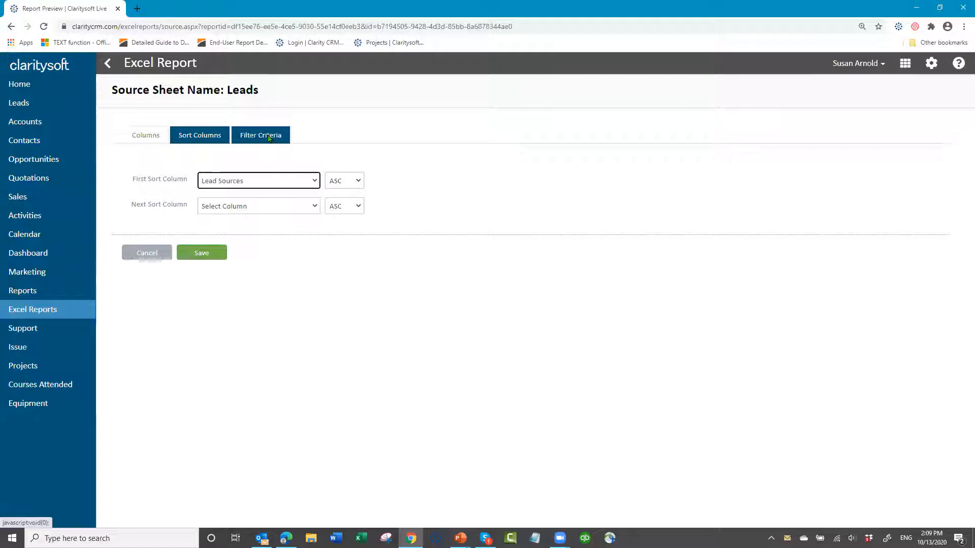
- Filter the Leads source sheet by CreationDate for Year to Date and save the source sheet
{"action": "left_click", "coordinate": [269, 138]}
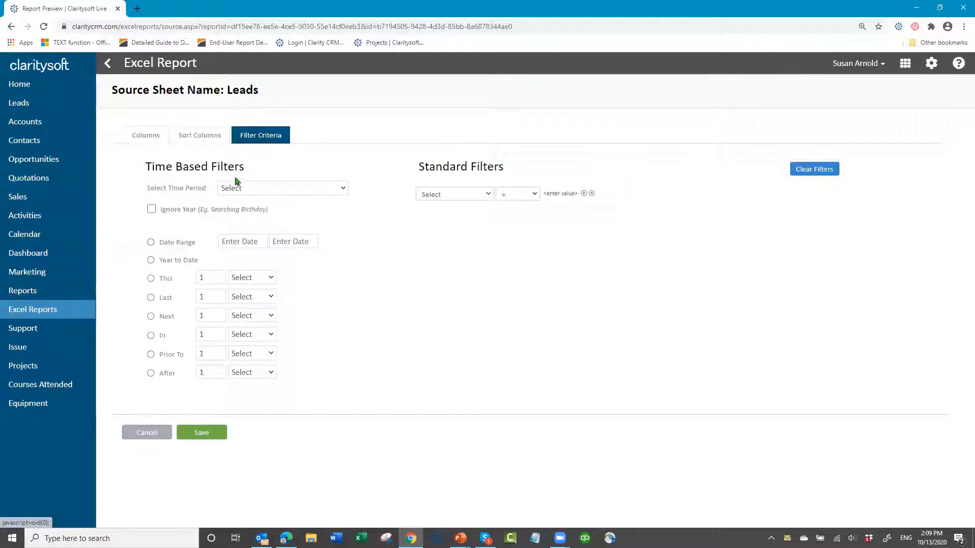
{"action": "left_click", "coordinate": [343, 193]}
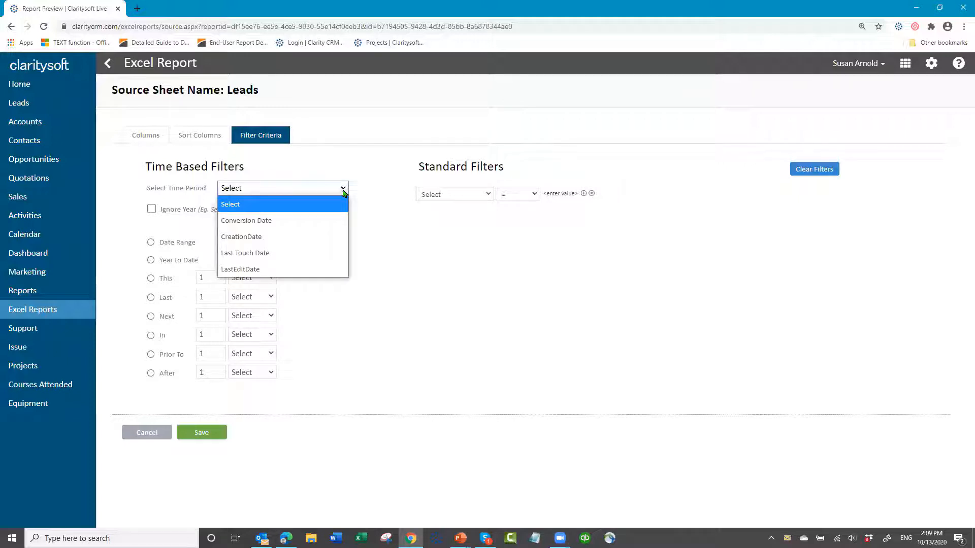
{"action": "left_click", "coordinate": [309, 236]}
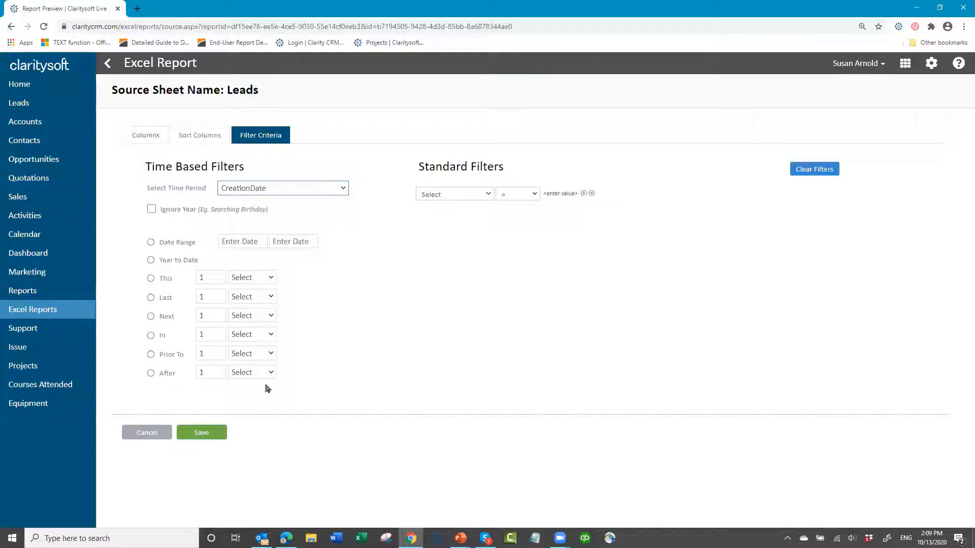
{"action": "left_click", "coordinate": [150, 261]}
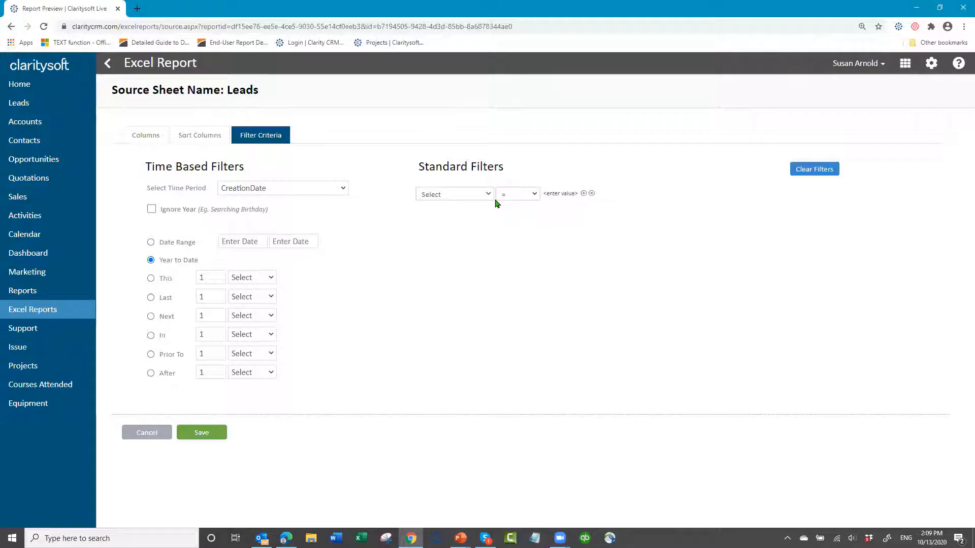
{"action": "left_click", "coordinate": [203, 433]}
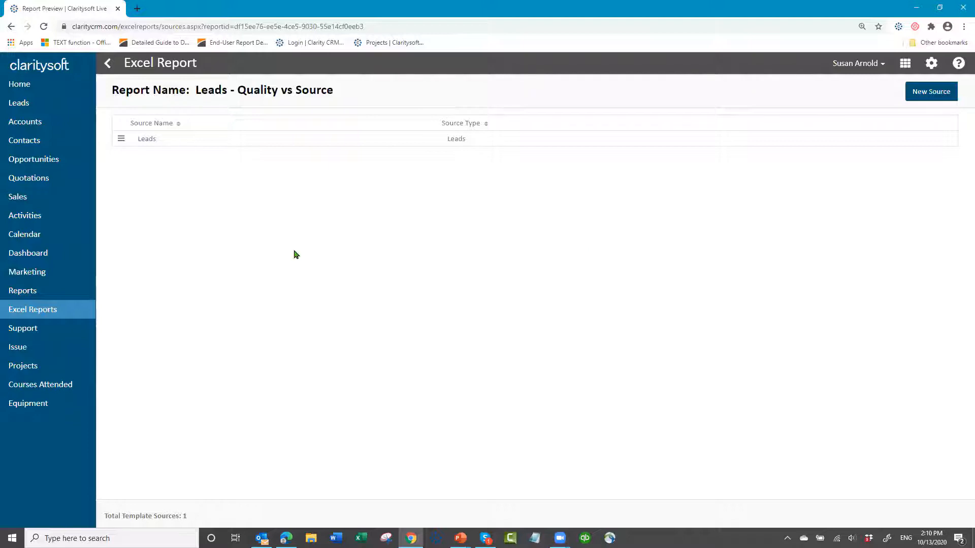
- Return to the Excel Reports list and download the template of the "Leads - Quality vs Source" report
{"action": "left_click", "coordinate": [106, 65]}
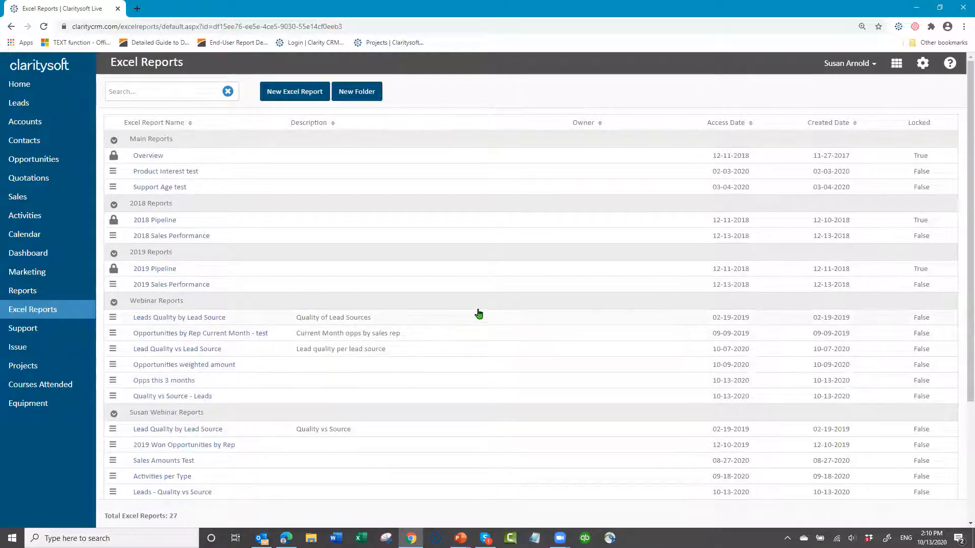
{"action": "scroll", "coordinate": [477, 312], "scroll_direction": "down", "scroll_amount": 3}
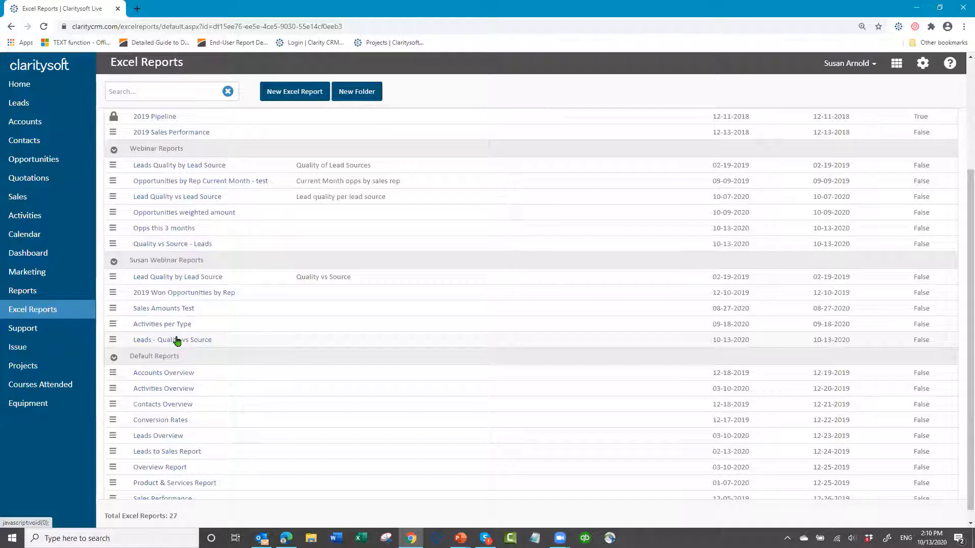
{"action": "left_click", "coordinate": [113, 342]}
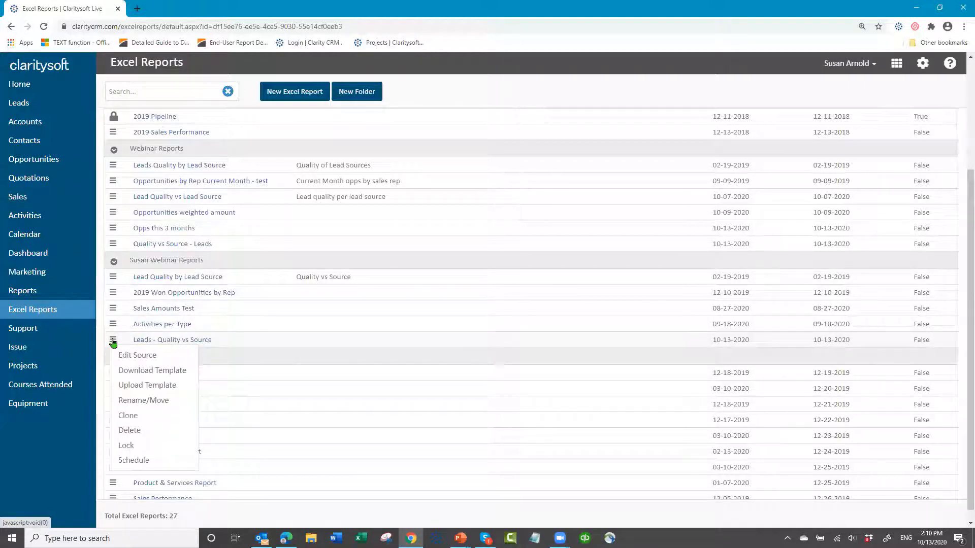
{"action": "left_click", "coordinate": [143, 376]}
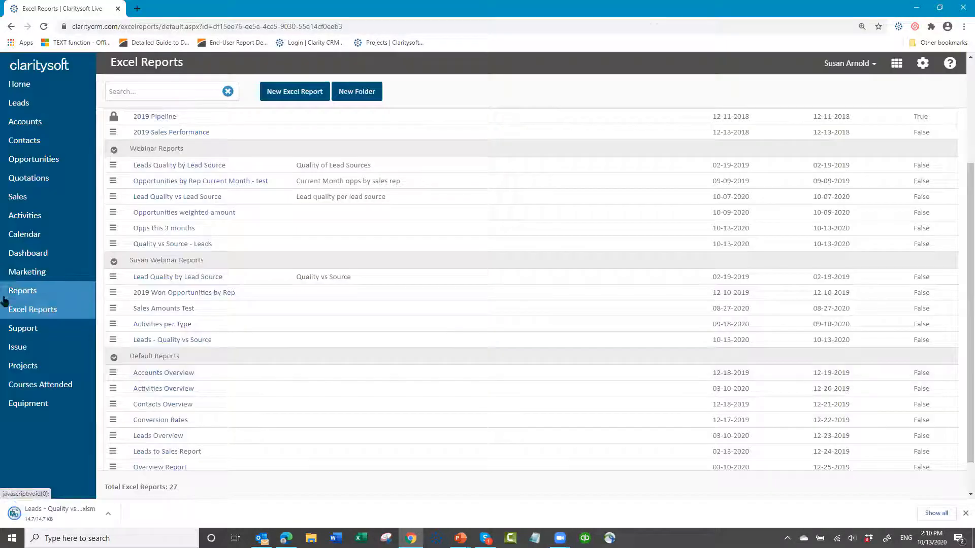
- Open the downloaded template in Excel, enable its content and display its Leads sheet
{"action": "left_click", "coordinate": [45, 513]}
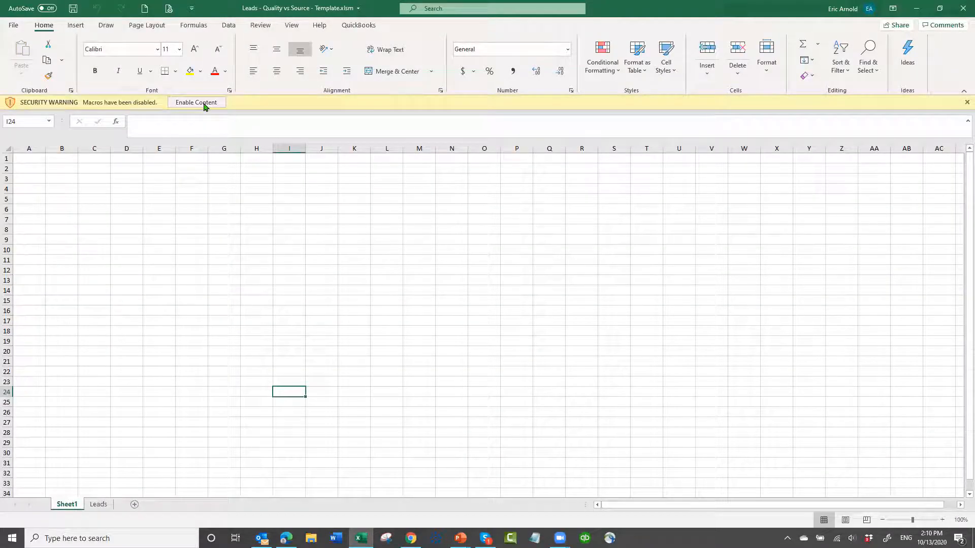
{"action": "left_click", "coordinate": [203, 103]}
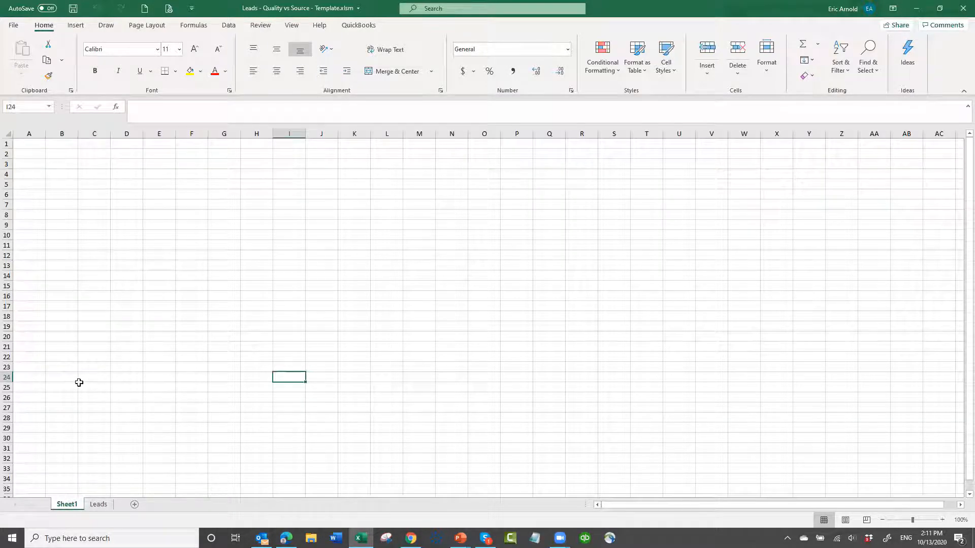
{"action": "left_click", "coordinate": [98, 504]}
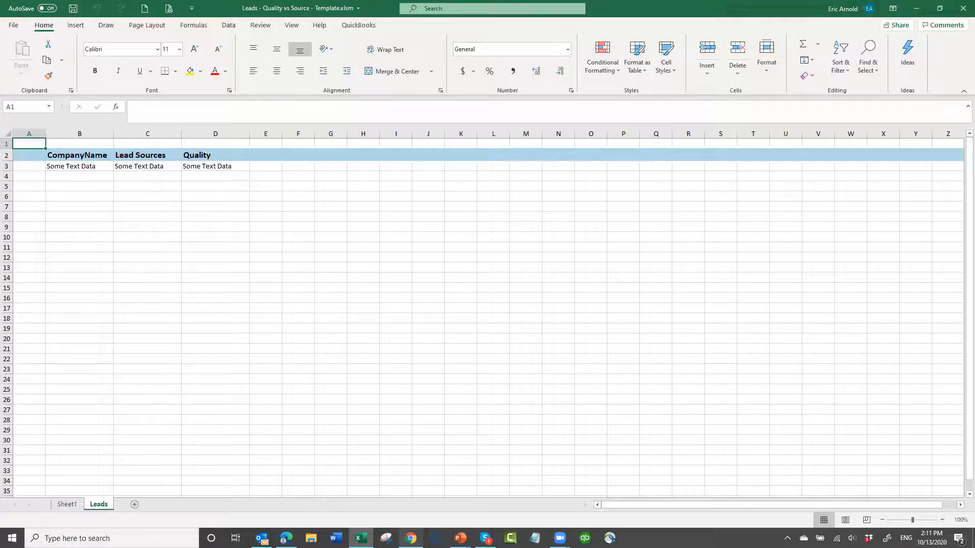
- Switch back to Claritysoft in Chrome, run the "Leads - Quality vs Source" report, open the resulting workbook with content enabled and display its Leads sheet
{"action": "left_click", "coordinate": [411, 538]}
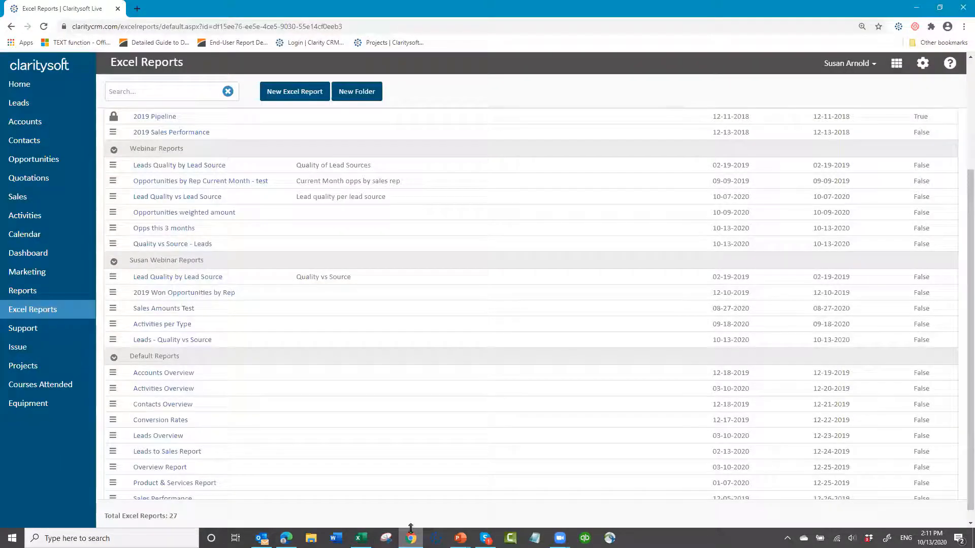
{"action": "left_click", "coordinate": [172, 345]}
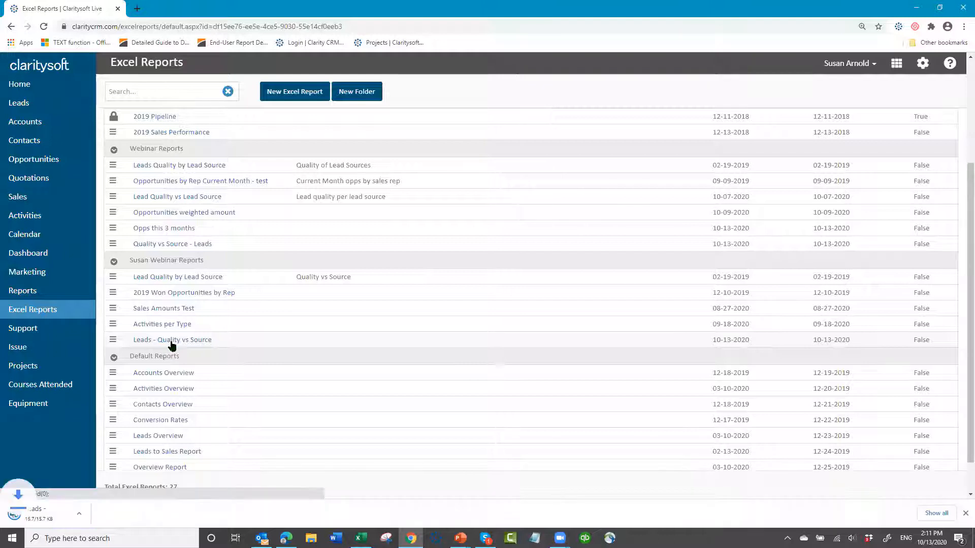
{"action": "left_click", "coordinate": [39, 515]}
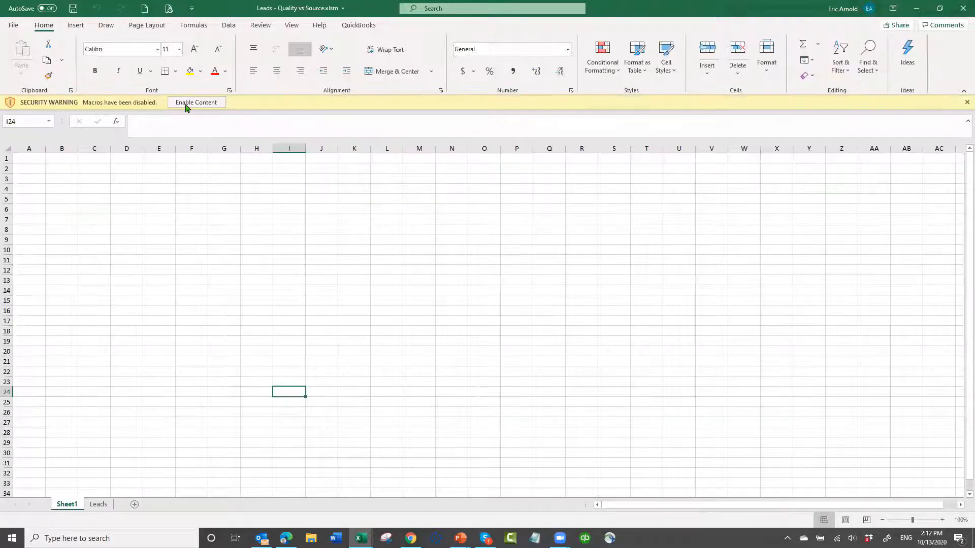
{"action": "left_click", "coordinate": [186, 106]}
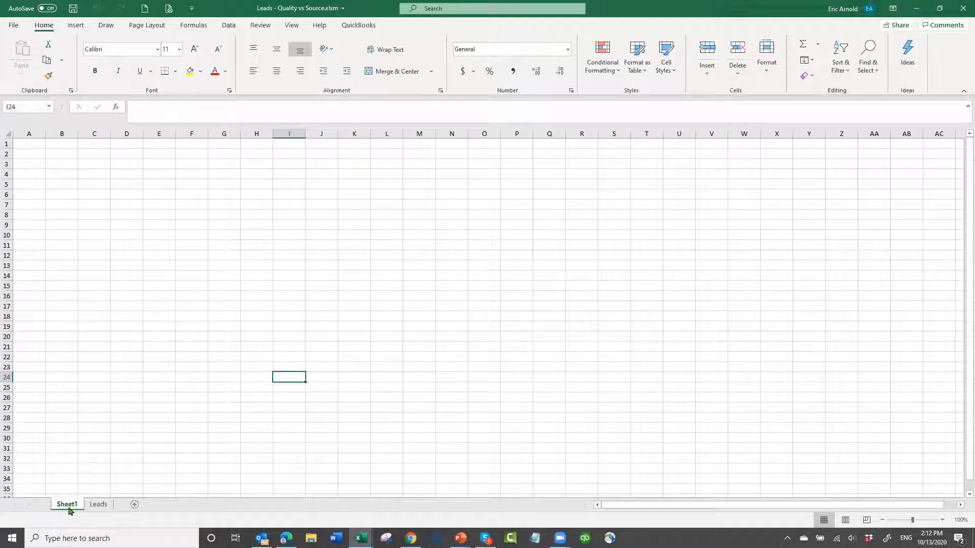
{"action": "left_click", "coordinate": [99, 506]}
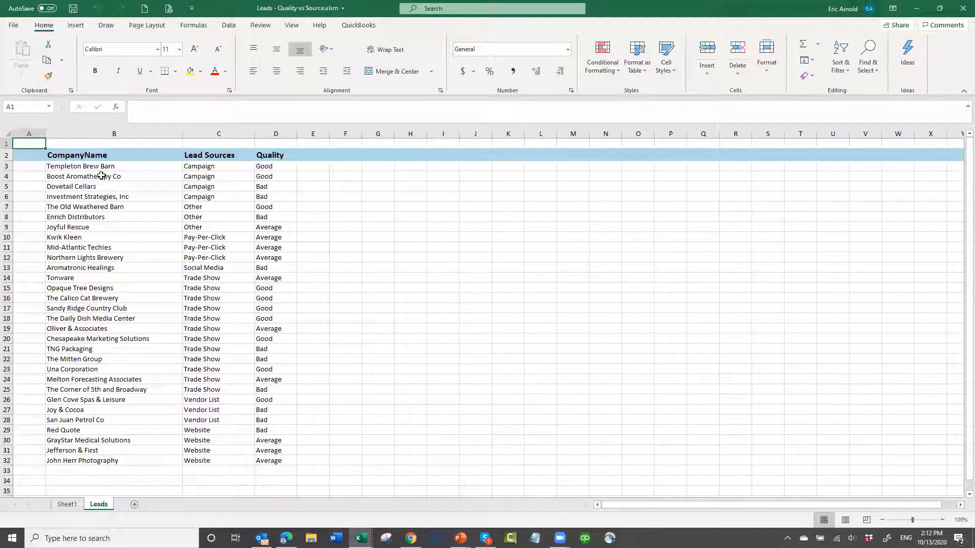
- Copy the lead rows B3:D32 from the report workbook and paste them from cell B4 on the template's Leads sheet
{"action": "left_click_drag", "start_coordinate": [93, 166], "coordinate": [270, 461]}
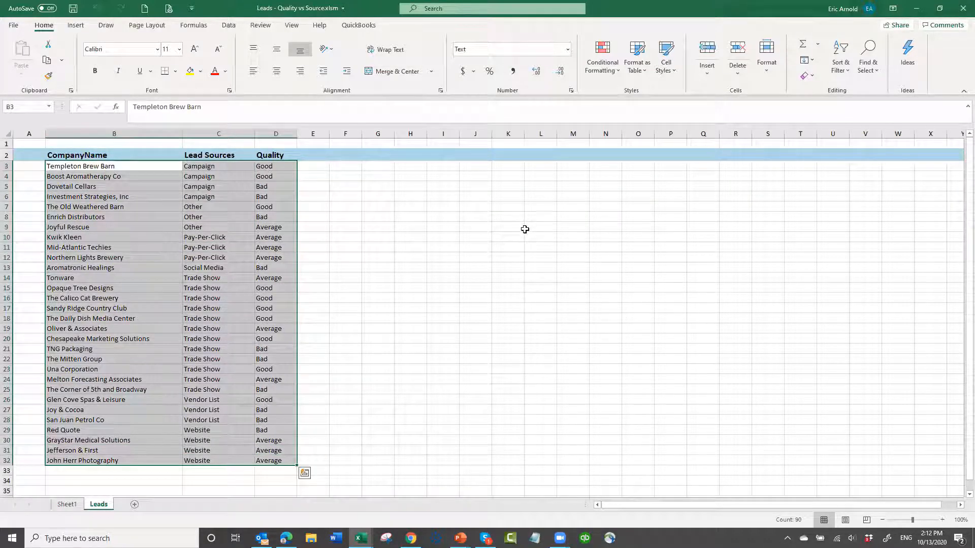
{"action": "key", "text": "ctrl+c"}
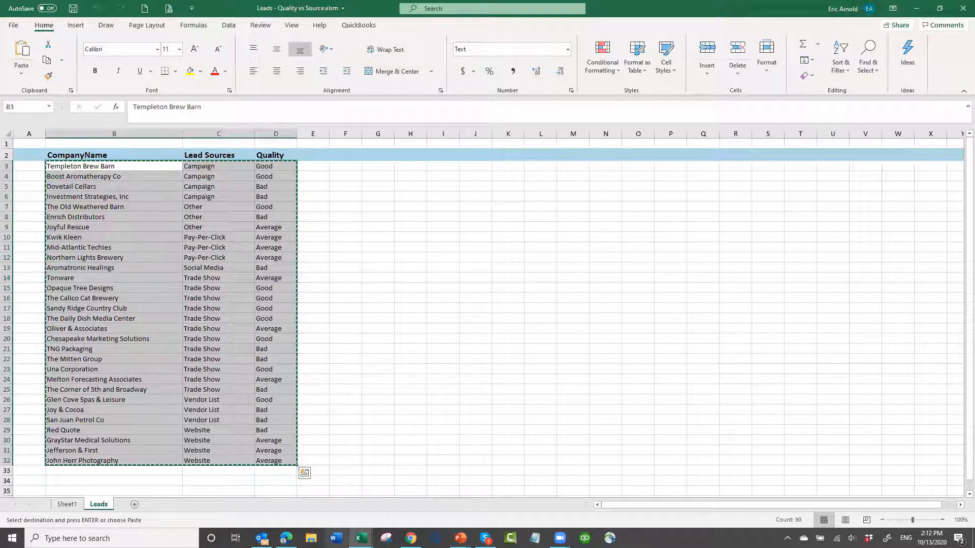
{"action": "mouse_move", "coordinate": [361, 538]}
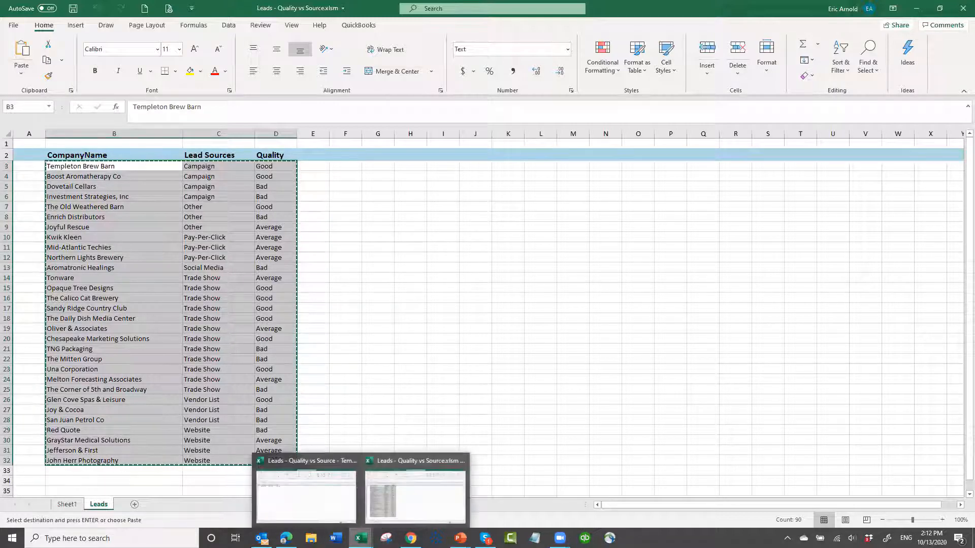
{"action": "left_click", "coordinate": [290, 501]}
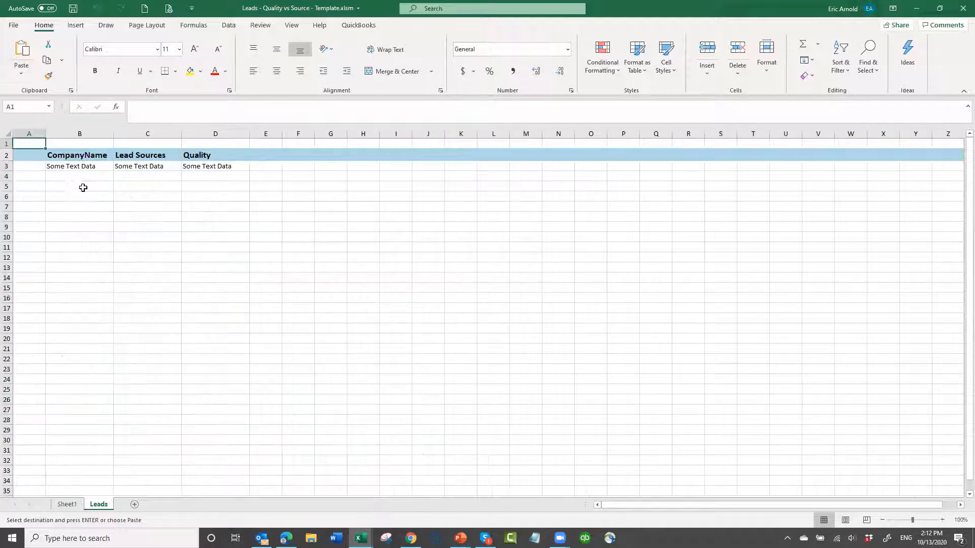
{"action": "left_click", "coordinate": [80, 177]}
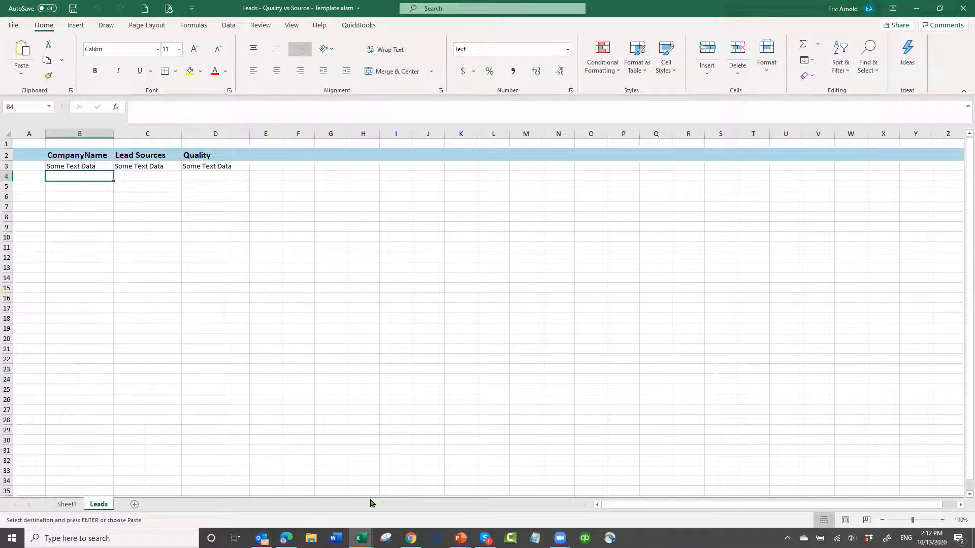
{"action": "key", "text": "Return"}
{"action": "left_click", "coordinate": [299, 326]}
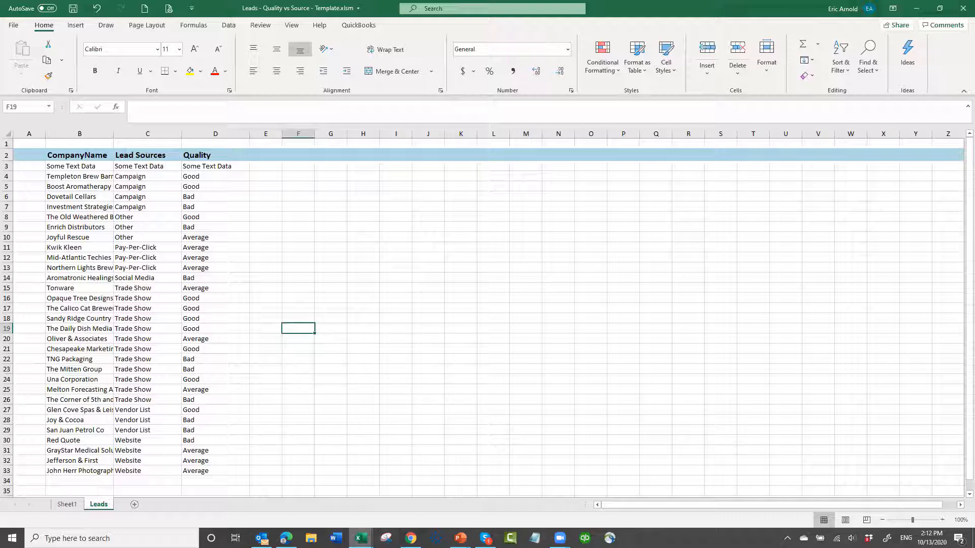
- Close the "Leads - Quality vs Source.xlsm" report workbook without saving its changes
{"action": "mouse_move", "coordinate": [361, 537]}
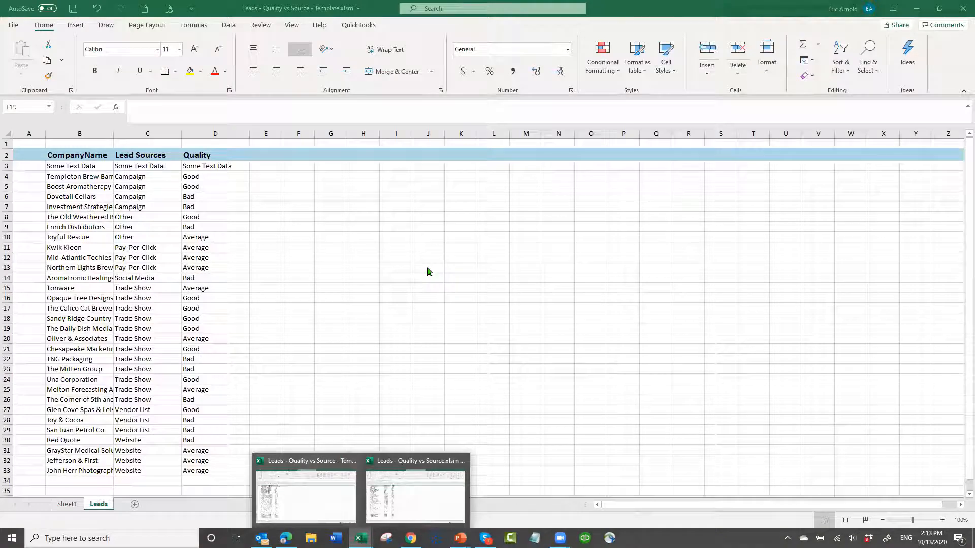
{"action": "left_click", "coordinate": [447, 508]}
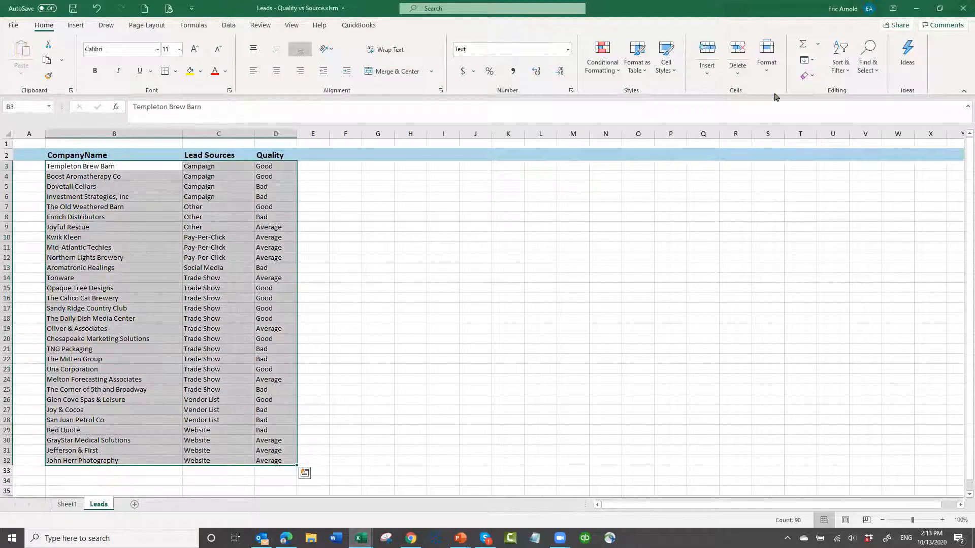
{"action": "left_click", "coordinate": [961, 10]}
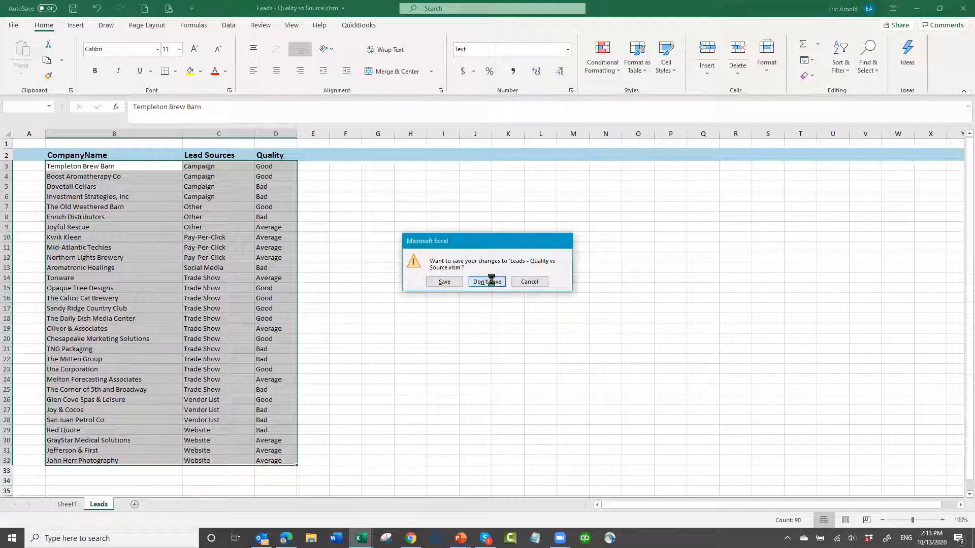
{"action": "left_click", "coordinate": [489, 282]}
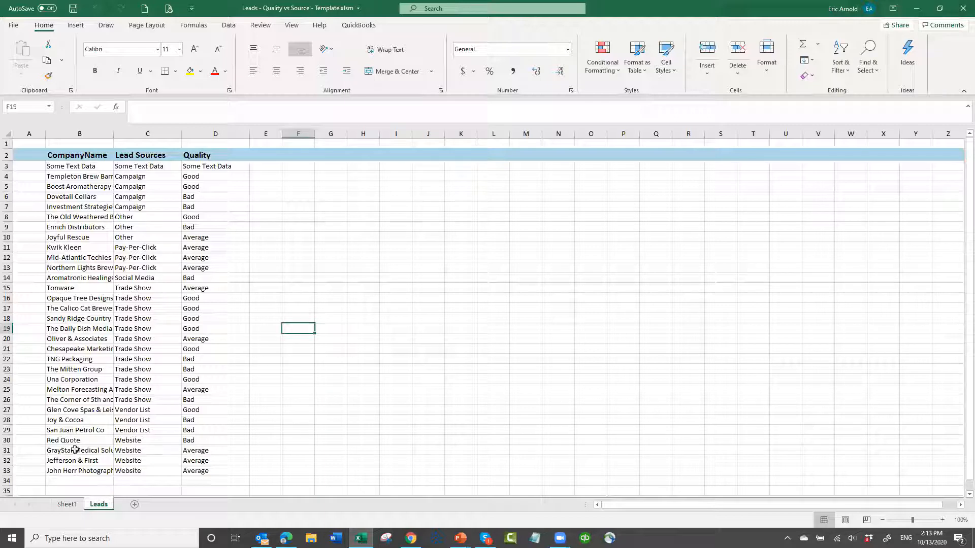
- Insert a combined PivotChart and PivotTable at Sheet1 cell B3 from the range Leads!B2:D128, and move the chart up beside the table
{"action": "left_click", "coordinate": [67, 504]}
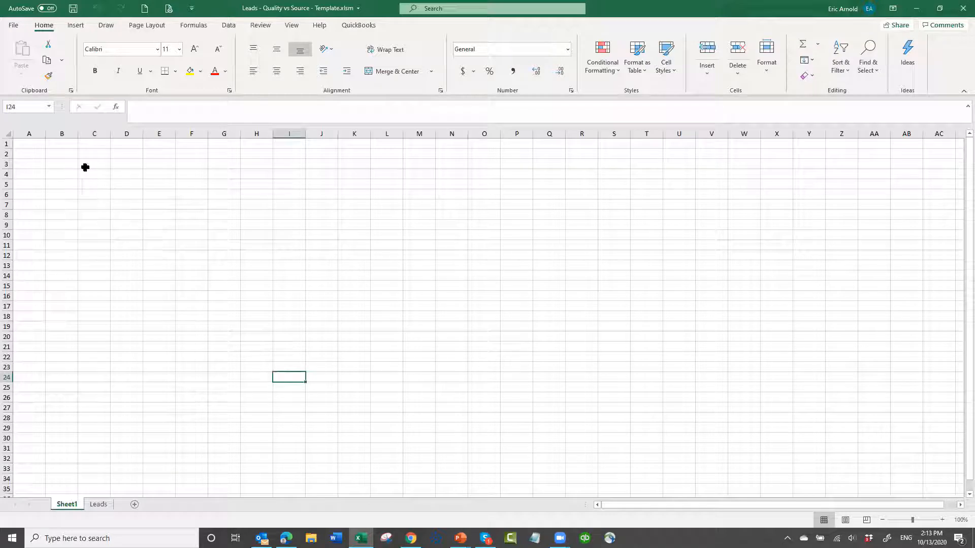
{"action": "left_click", "coordinate": [59, 164]}
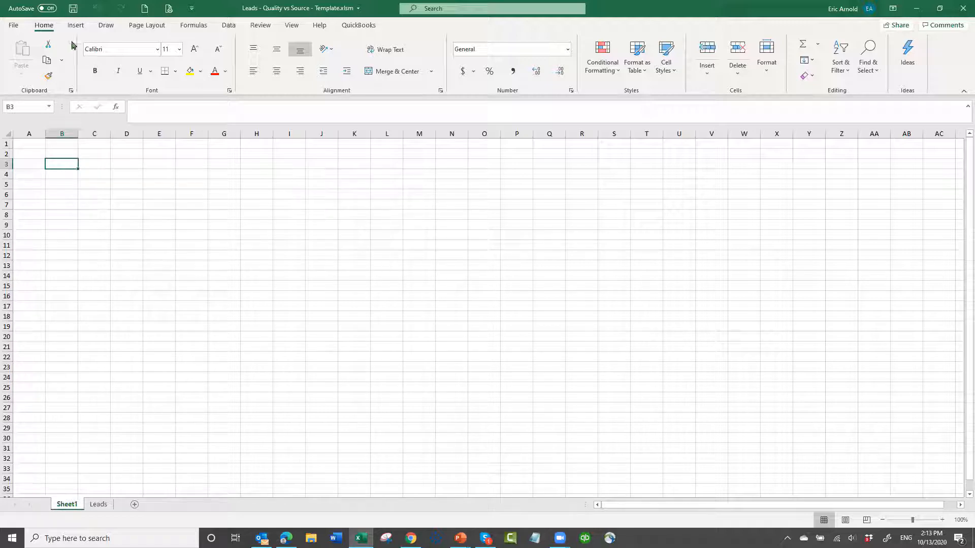
{"action": "left_click", "coordinate": [76, 25]}
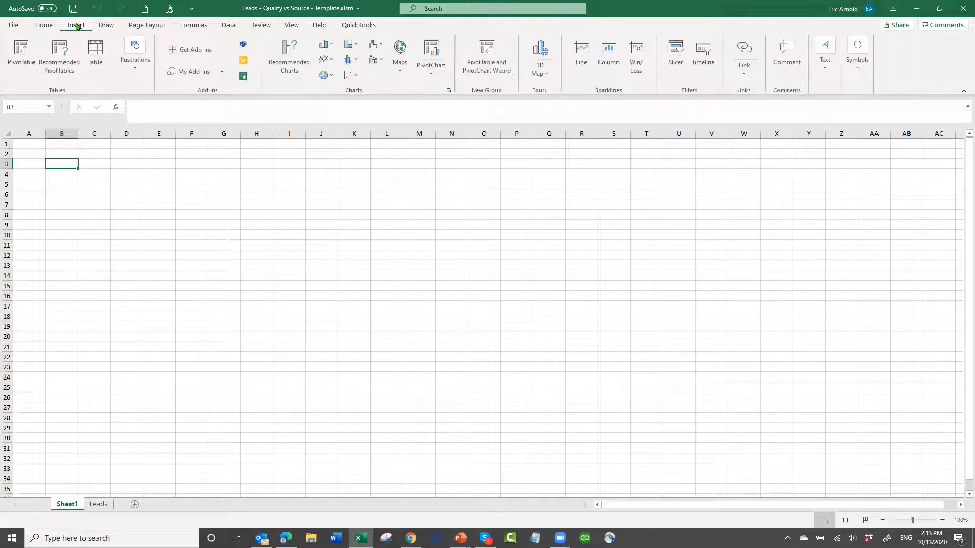
{"action": "left_click", "coordinate": [434, 78]}
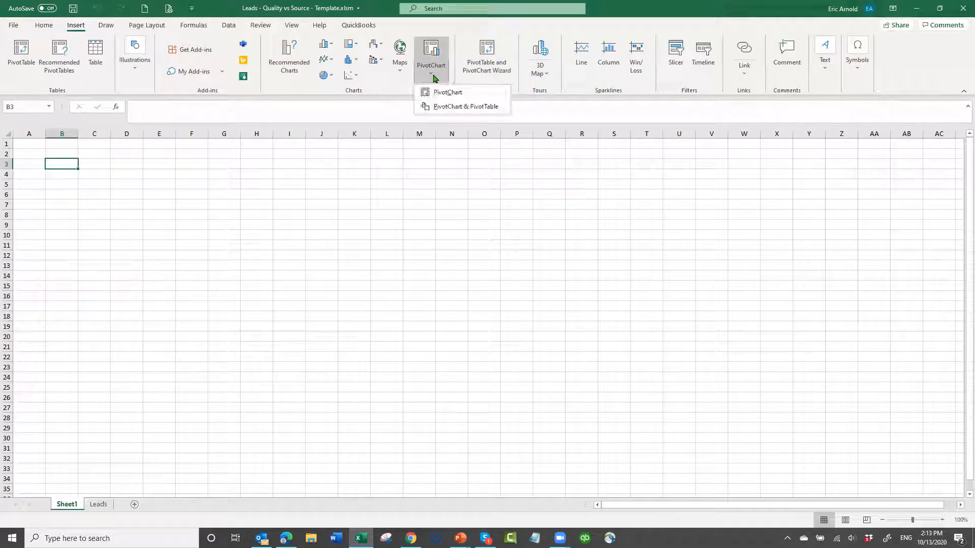
{"action": "left_click", "coordinate": [448, 107]}
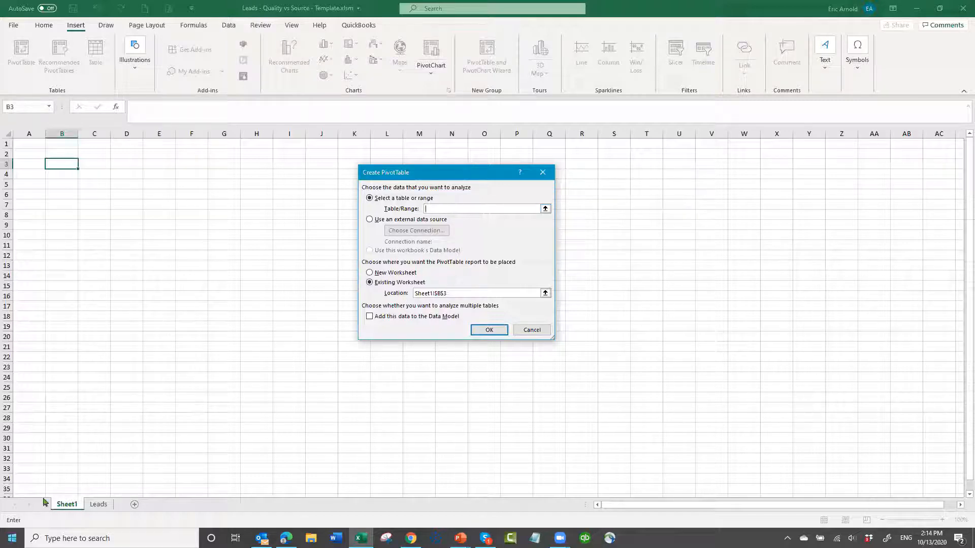
{"action": "left_click", "coordinate": [99, 505]}
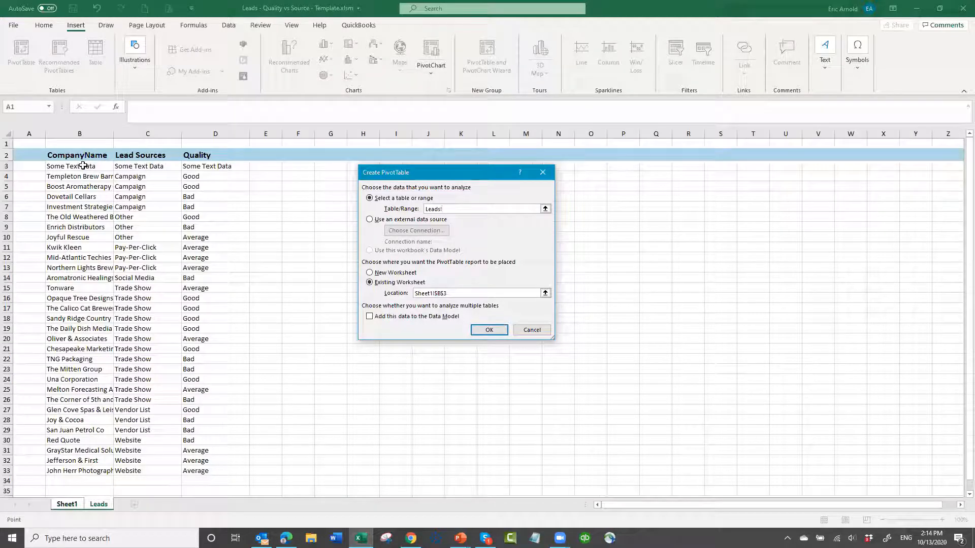
{"action": "left_click", "coordinate": [64, 153]}
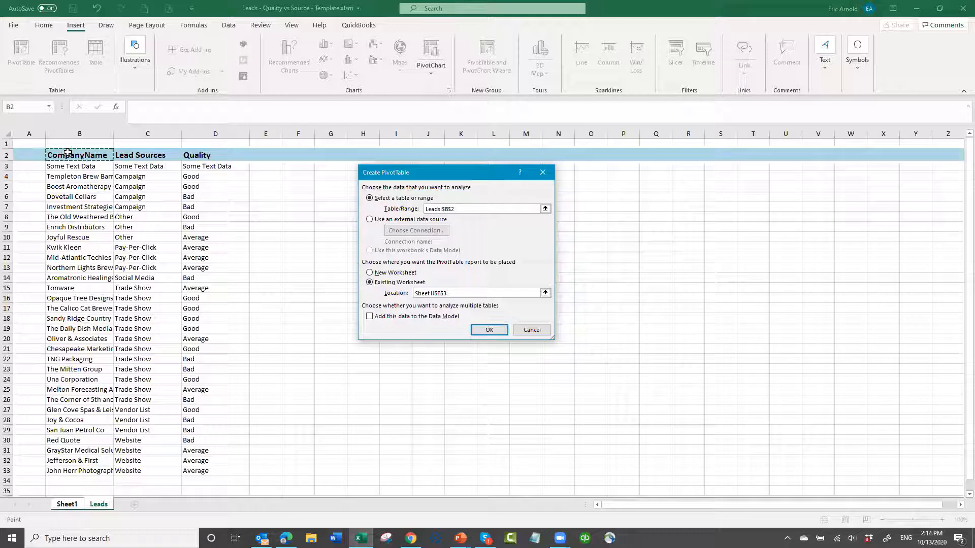
{"action": "left_click_drag", "start_coordinate": [170, 160], "coordinate": [224, 472]}
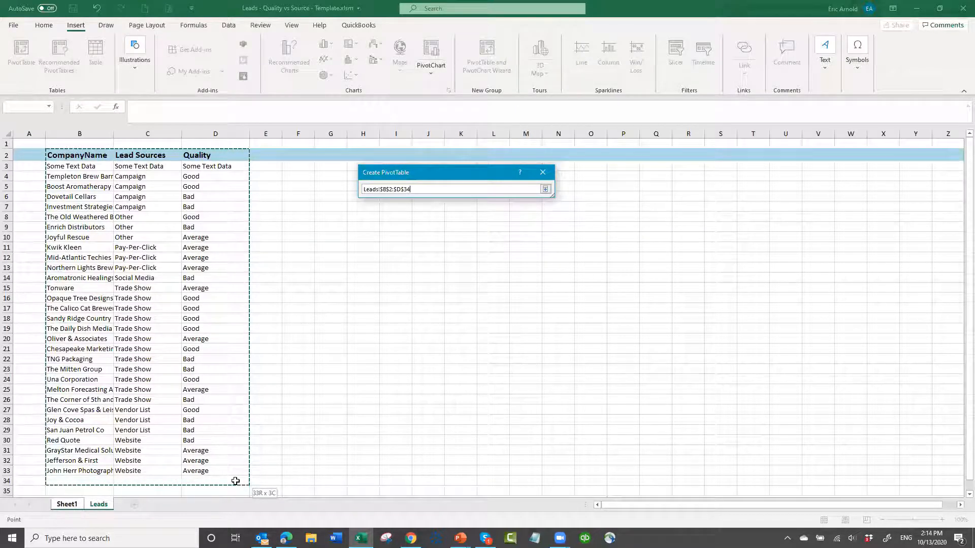
{"action": "left_click_drag", "start_coordinate": [236, 495], "coordinate": [212, 462]}
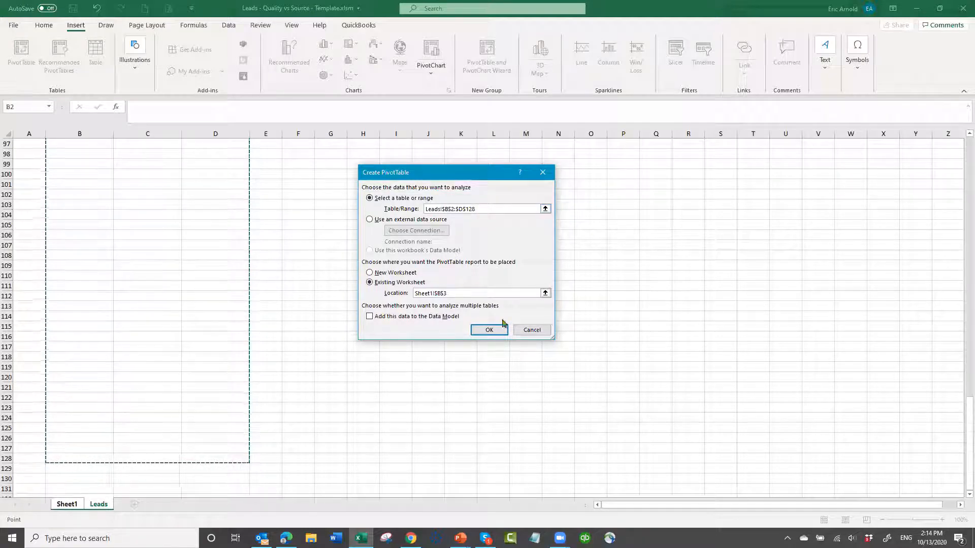
{"action": "left_click", "coordinate": [487, 331]}
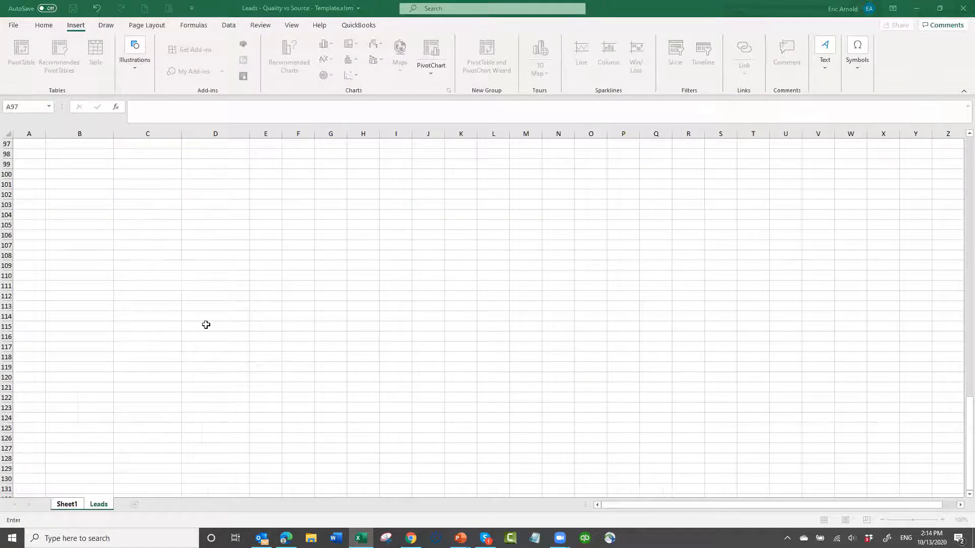
{"action": "left_click_drag", "start_coordinate": [406, 260], "coordinate": [317, 175]}
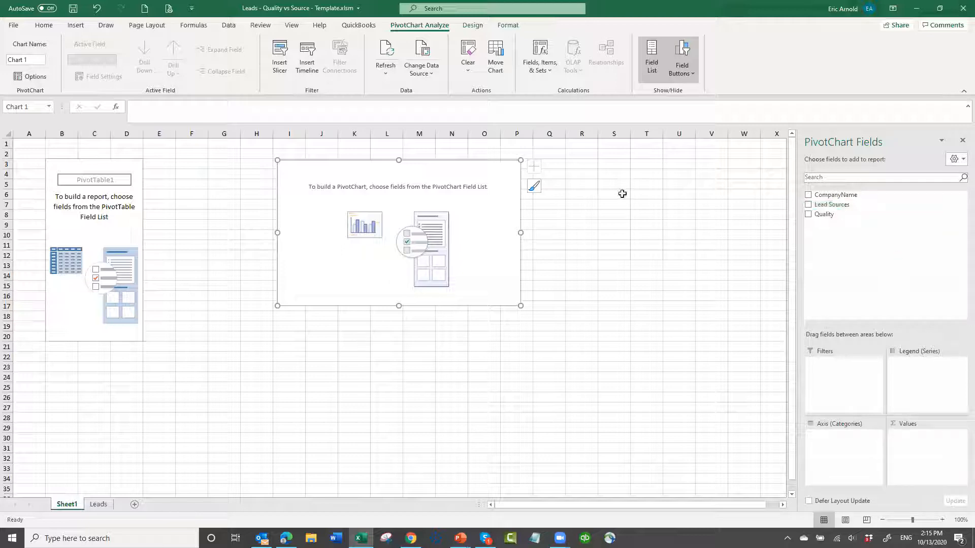
- Assign Quality to the legend, CompanyName to the values and Lead Sources to the axis, and enlarge the chart to about row 31
{"action": "left_click_drag", "start_coordinate": [823, 214], "coordinate": [909, 372]}
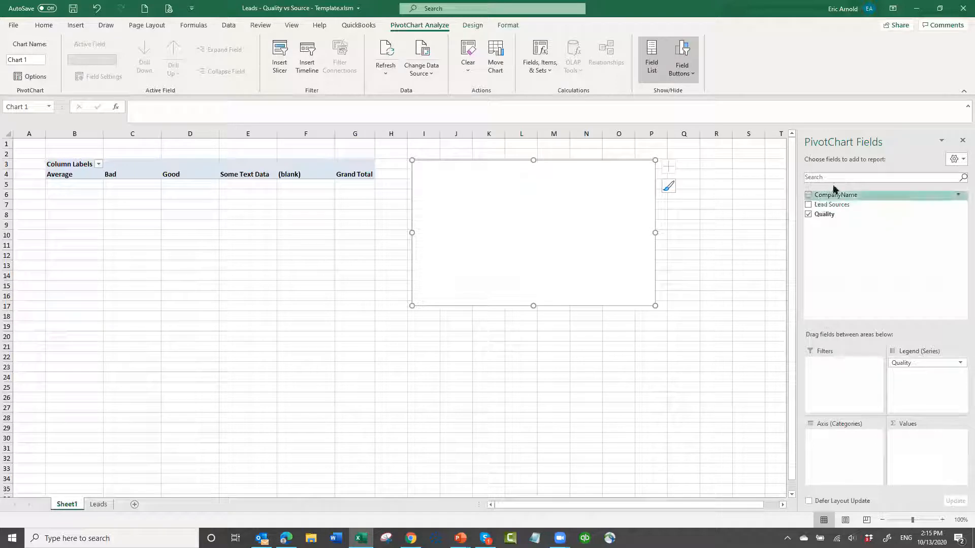
{"action": "left_click_drag", "start_coordinate": [825, 196], "coordinate": [913, 434]}
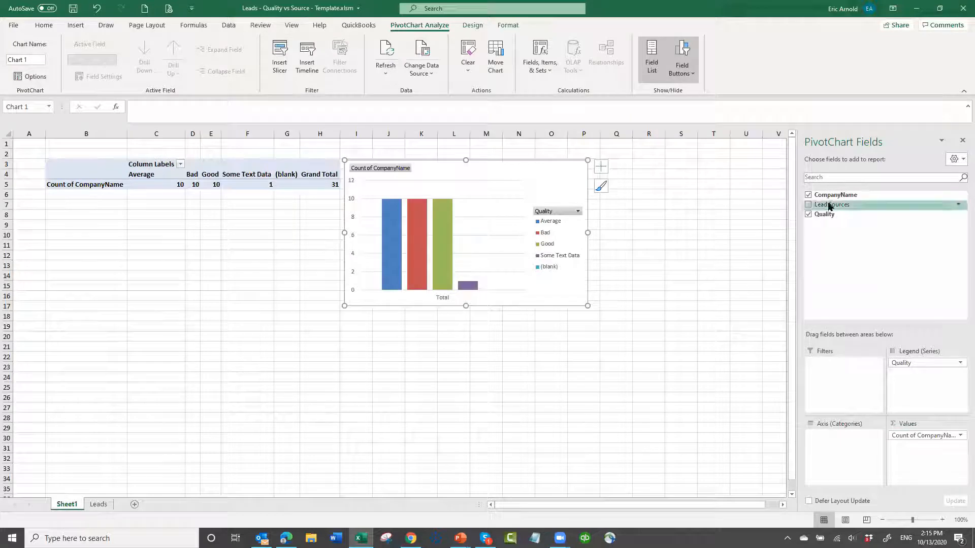
{"action": "left_click_drag", "start_coordinate": [827, 203], "coordinate": [833, 440]}
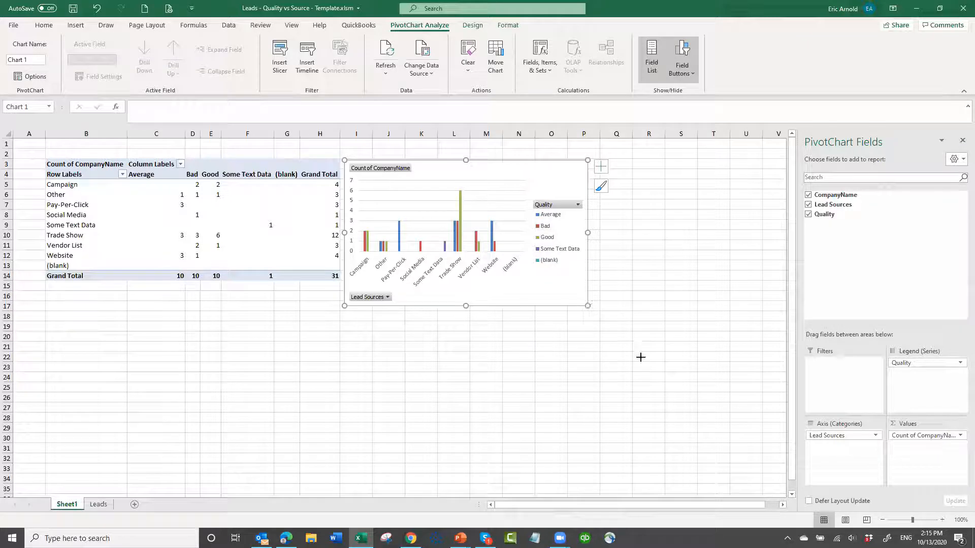
{"action": "left_click_drag", "start_coordinate": [640, 357], "coordinate": [751, 452]}
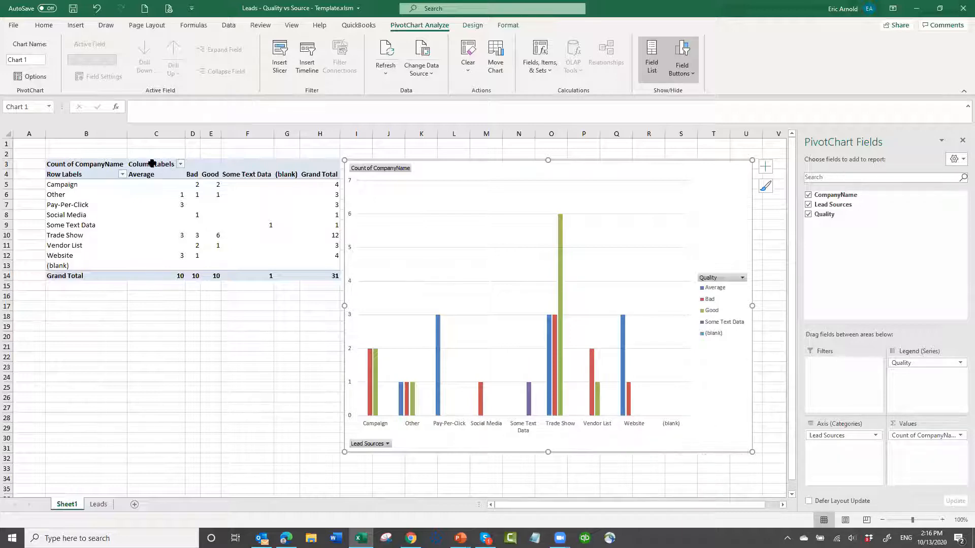
- Filter the (blank) entries out of both the PivotTable's row labels and its column labels
{"action": "left_click", "coordinate": [123, 175]}
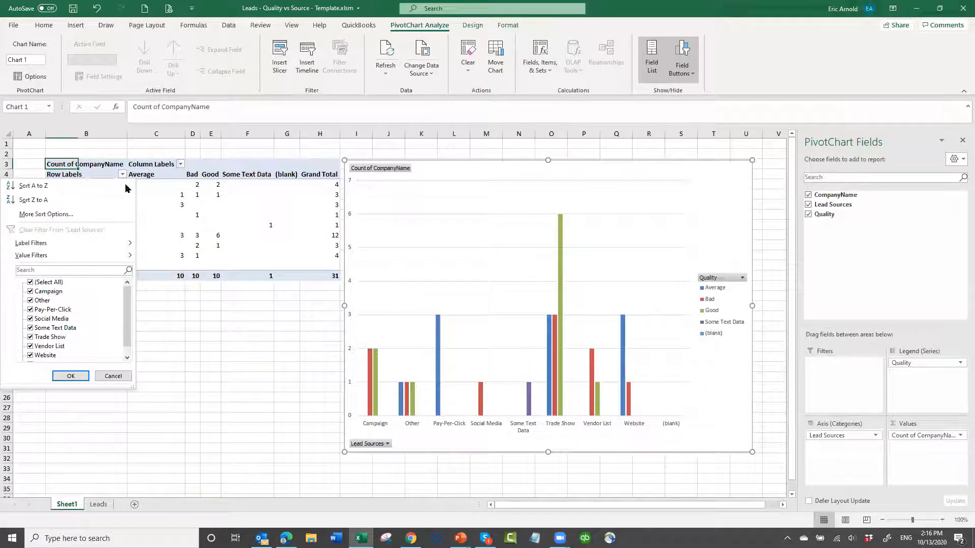
{"action": "left_click", "coordinate": [127, 358]}
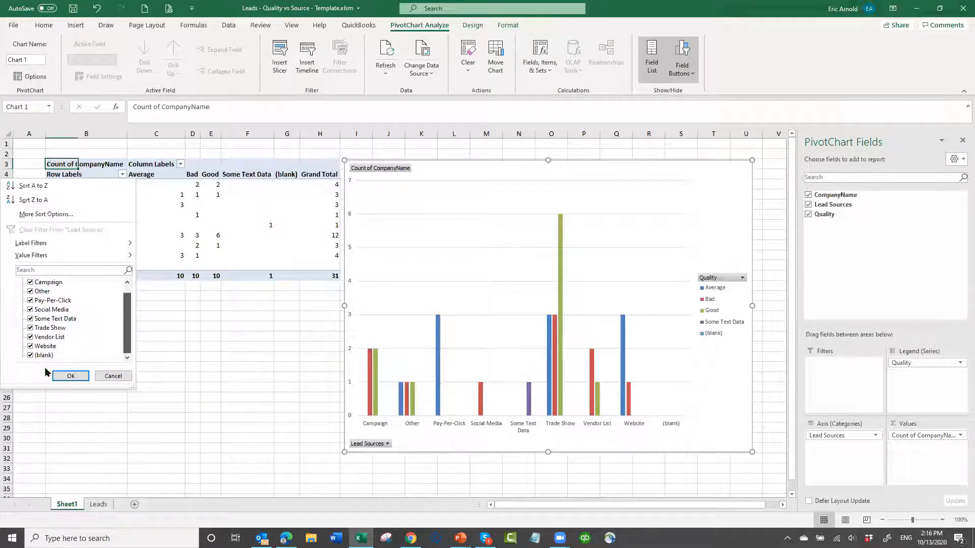
{"action": "left_click", "coordinate": [70, 376]}
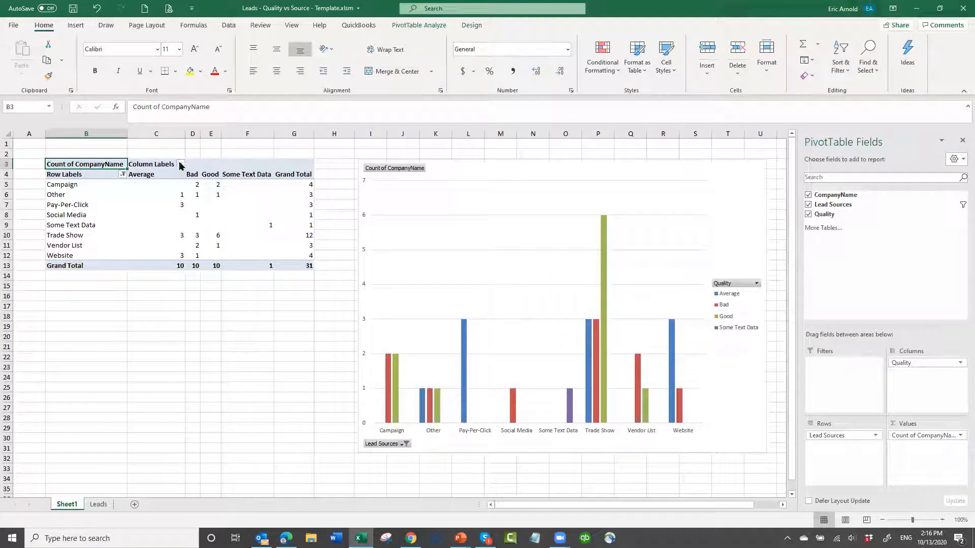
{"action": "left_click", "coordinate": [180, 164]}
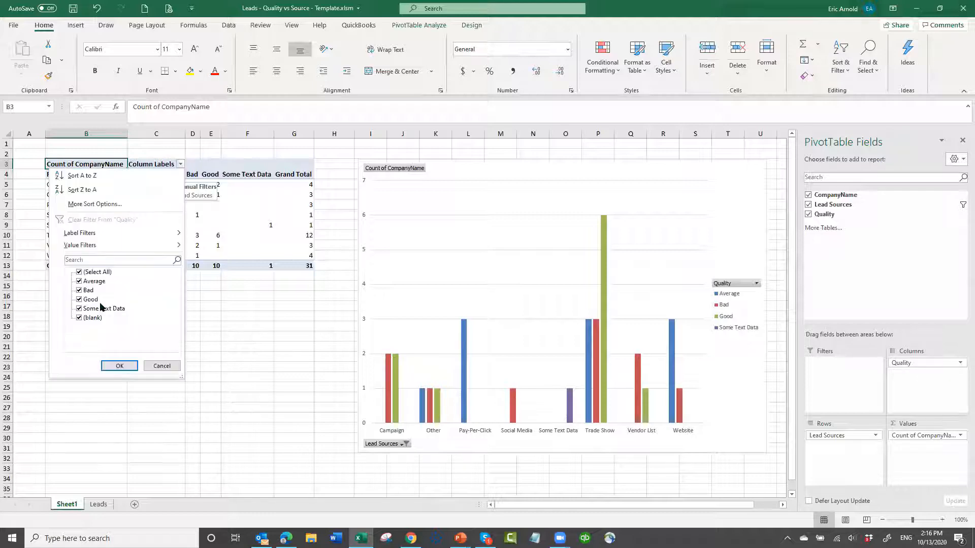
{"action": "left_click", "coordinate": [79, 317]}
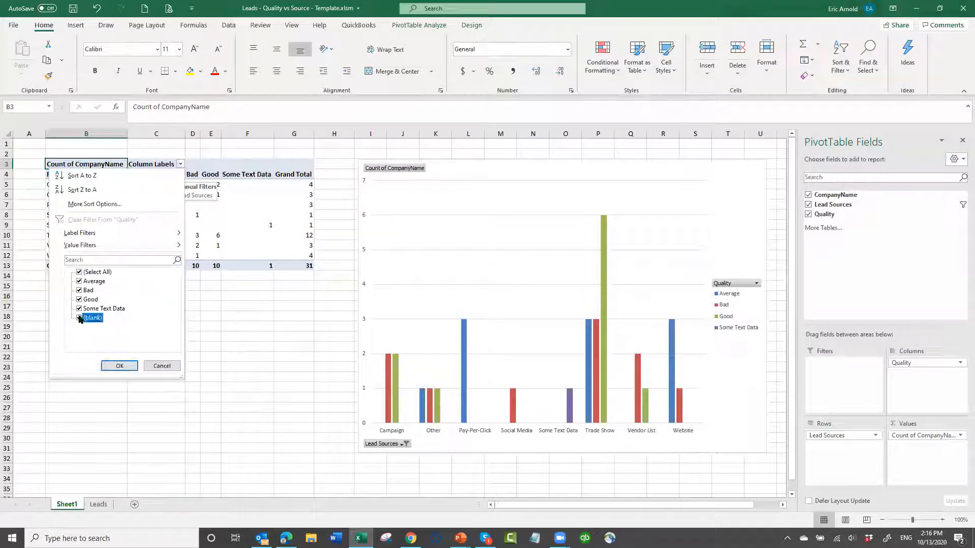
{"action": "left_click", "coordinate": [124, 364]}
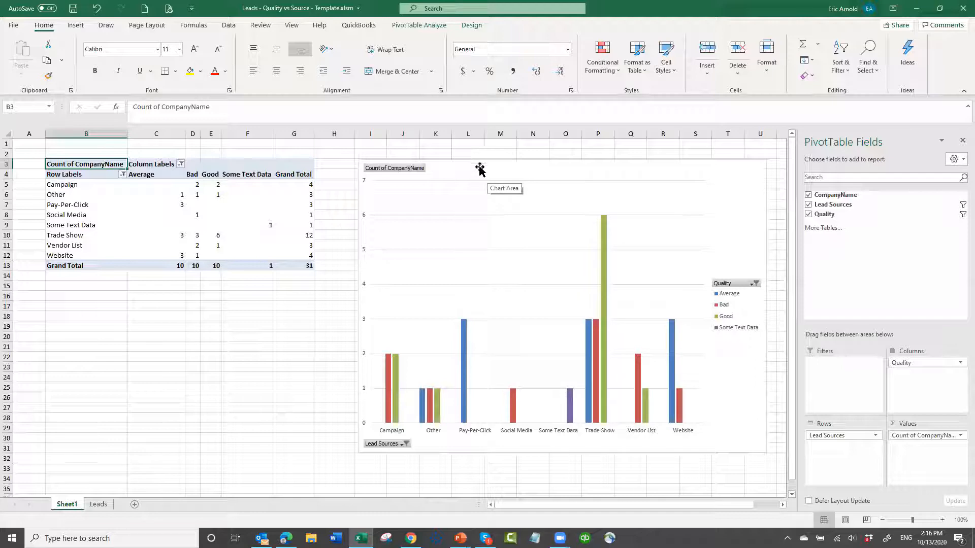
- Move the chart closer to the PivotTable and add a chart title and data labels to it
{"action": "left_click_drag", "start_coordinate": [479, 167], "coordinate": [440, 195]}
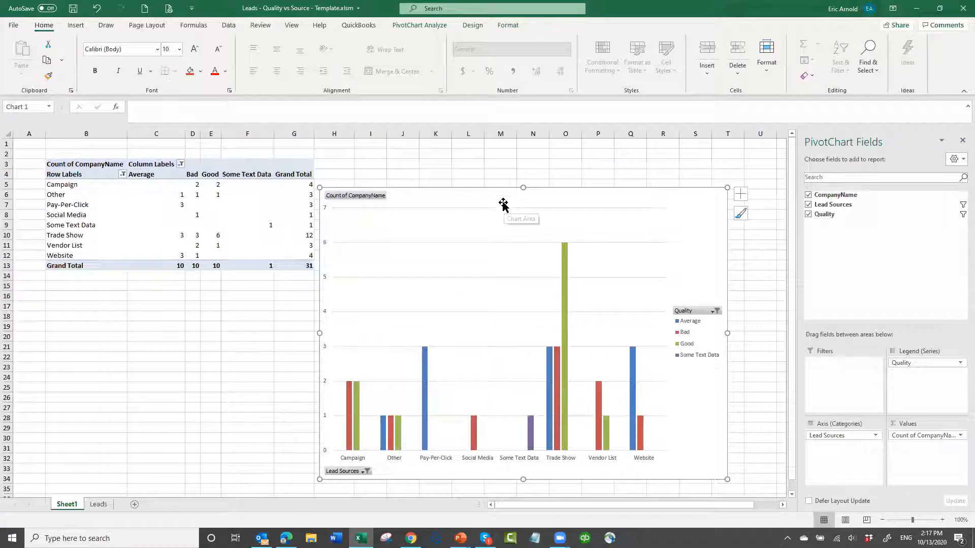
{"action": "left_click", "coordinate": [739, 197]}
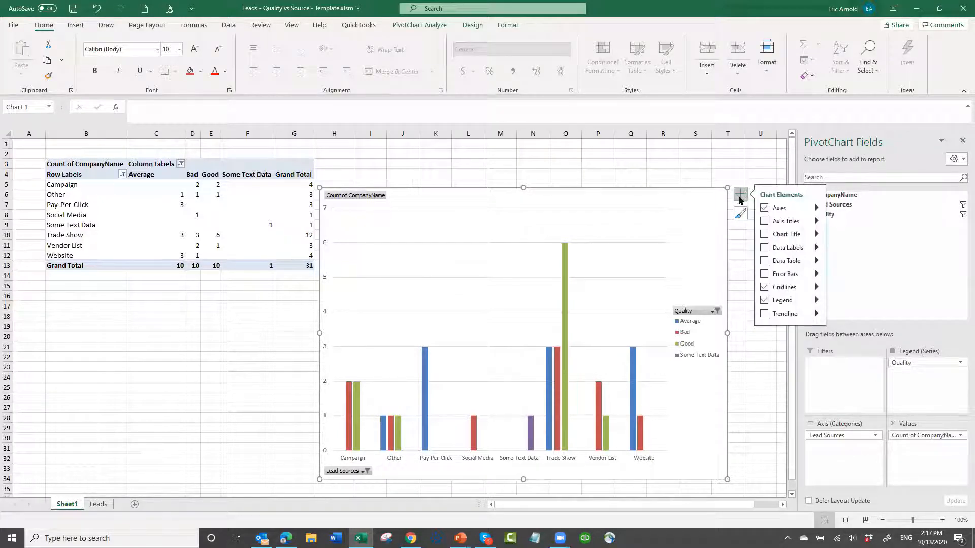
{"action": "left_click", "coordinate": [765, 235]}
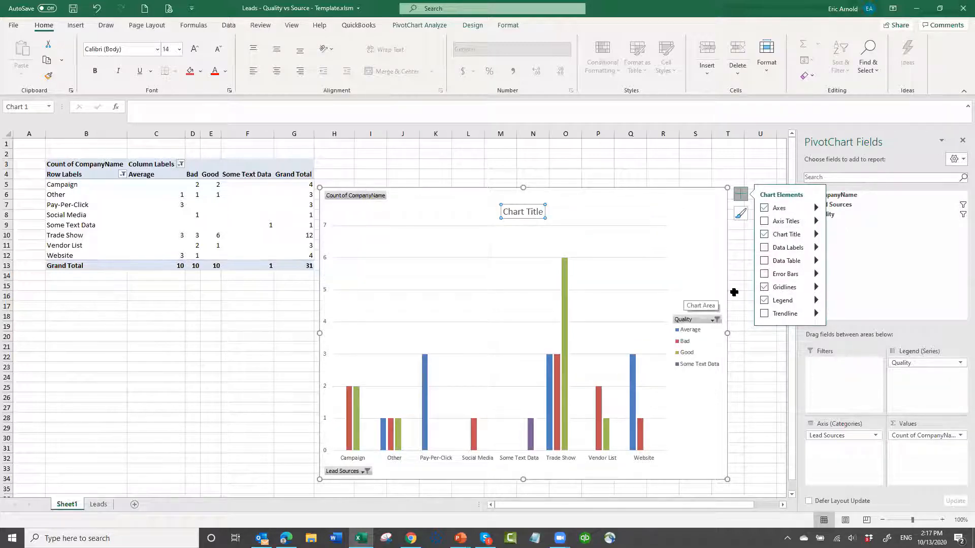
{"action": "left_click", "coordinate": [764, 248]}
{"action": "left_click", "coordinate": [614, 211]}
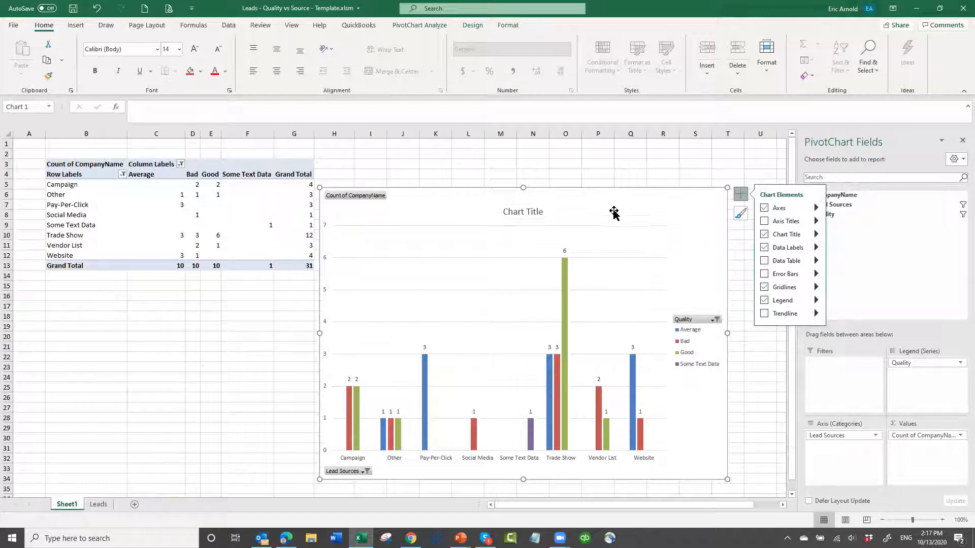
- Replace the placeholder chart title with "Lead Quality vs Lead Source"
{"action": "left_click", "coordinate": [528, 212]}
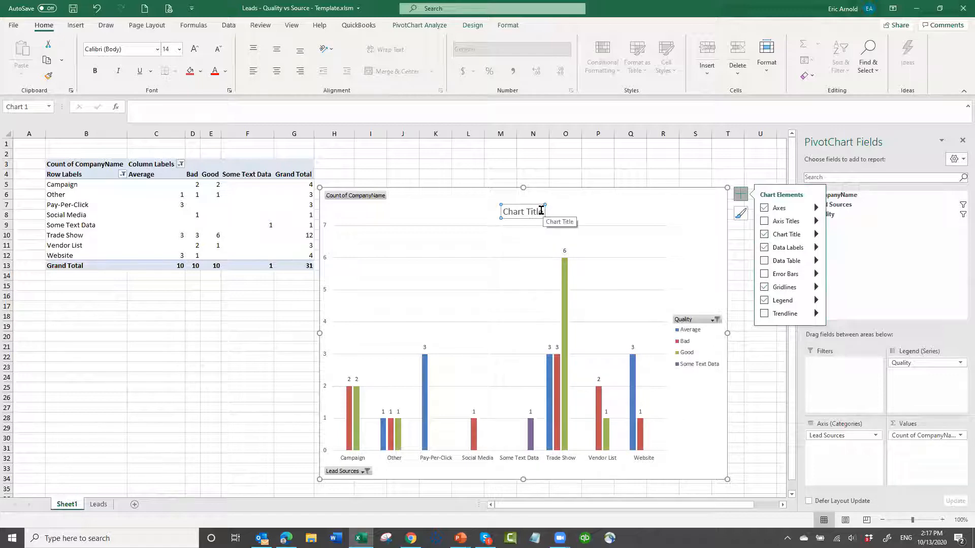
{"action": "left_click", "coordinate": [542, 211]}
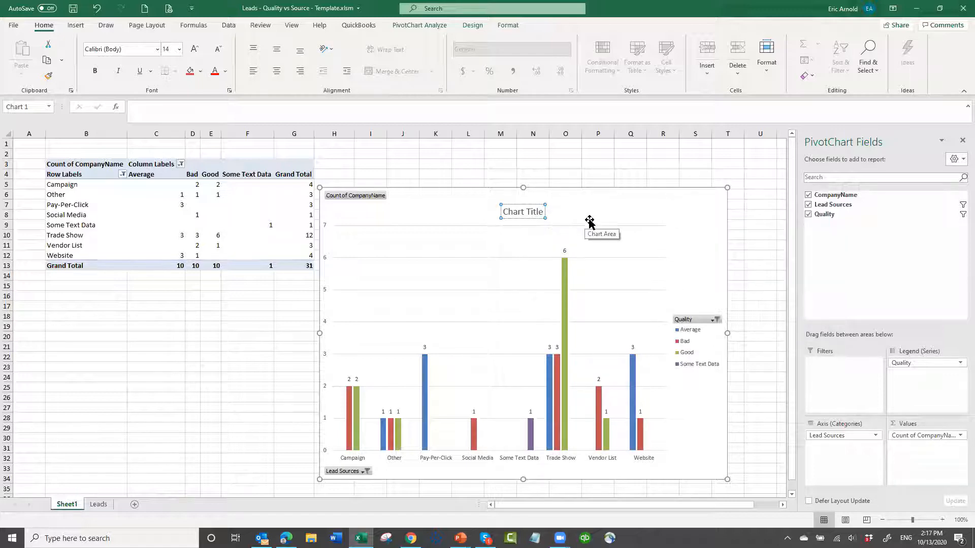
{"action": "key", "text": "BackSpace"}
{"action": "key", "text": "BackSpace"}
{"action": "key", "text": "BackSpace"}
{"action": "key", "text": "BackSpace"}
{"action": "key", "text": "BackSpace"}
{"action": "key", "text": "BackSpace"}
{"action": "key", "text": "BackSpace"}
{"action": "key", "text": "BackSpace"}
{"action": "key", "text": "BackSpace"}
{"action": "key", "text": "BackSpace"}
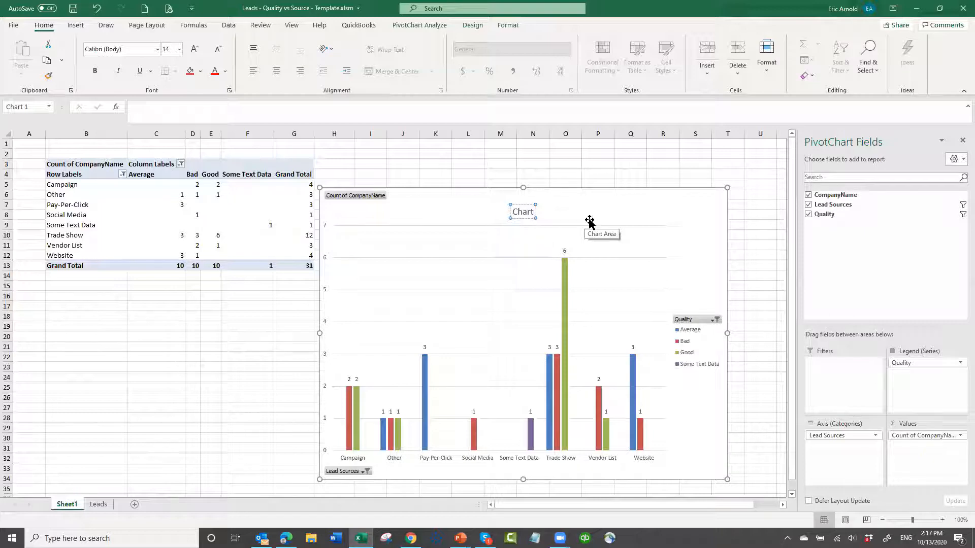
{"action": "key", "text": "BackSpace"}
{"action": "type", "text": "Lead"}
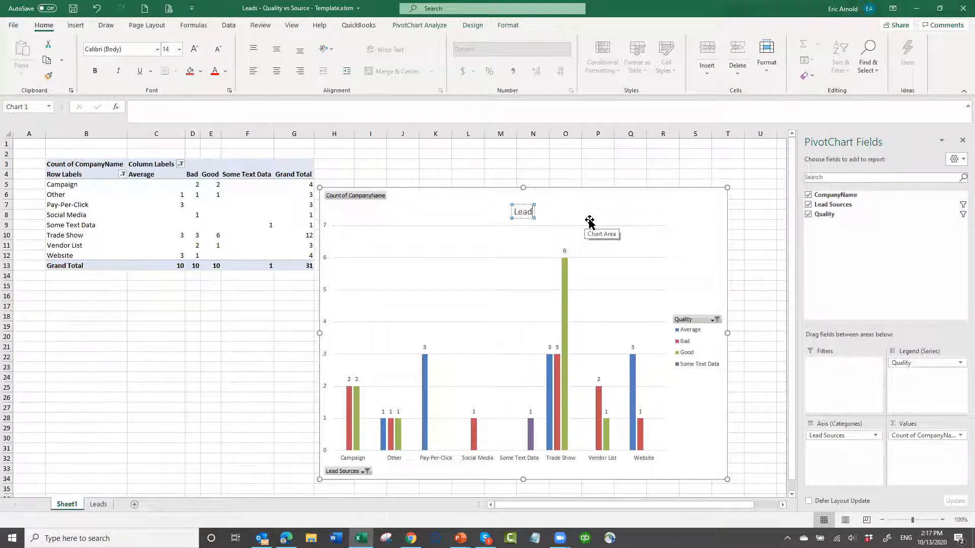
{"action": "type", "text": " Quality"}
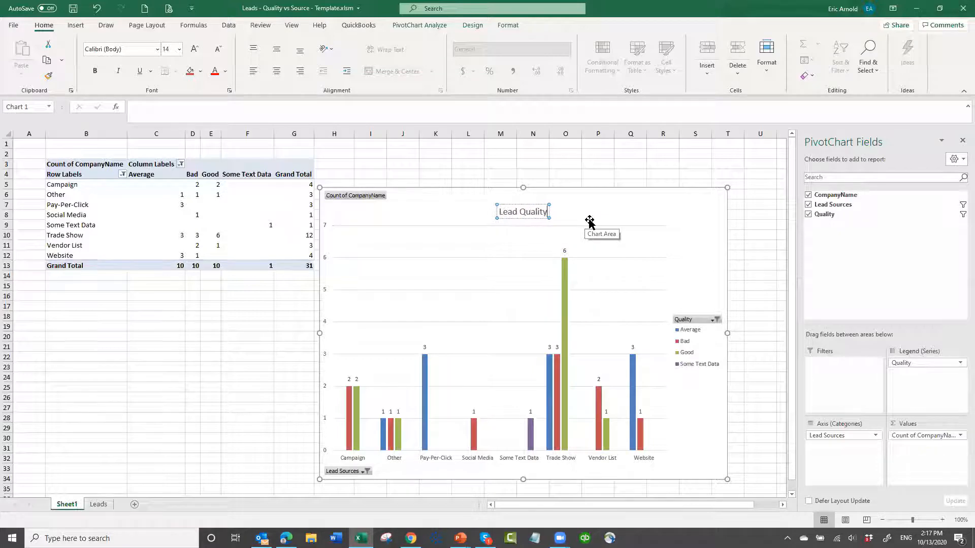
{"action": "type", "text": " vs"}
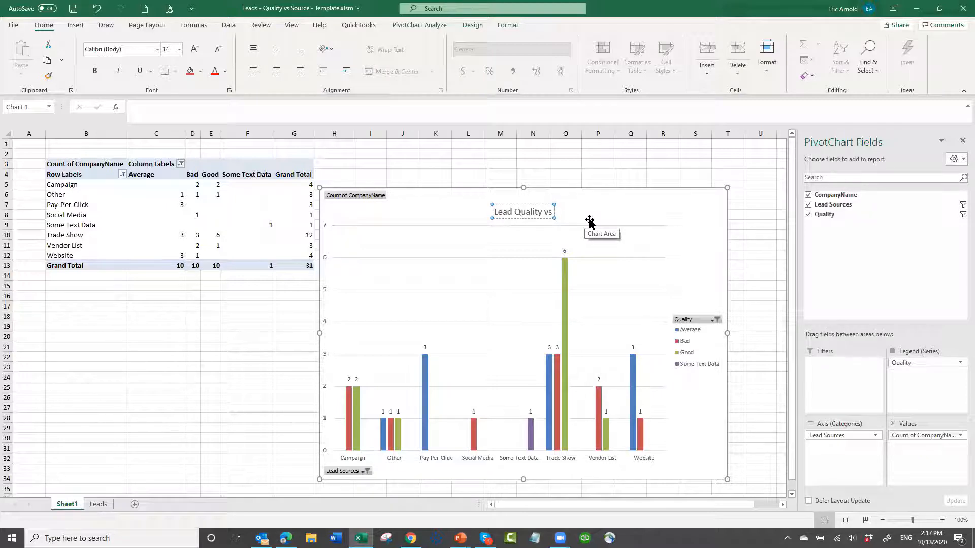
{"action": "type", "text": "Lead Source"}
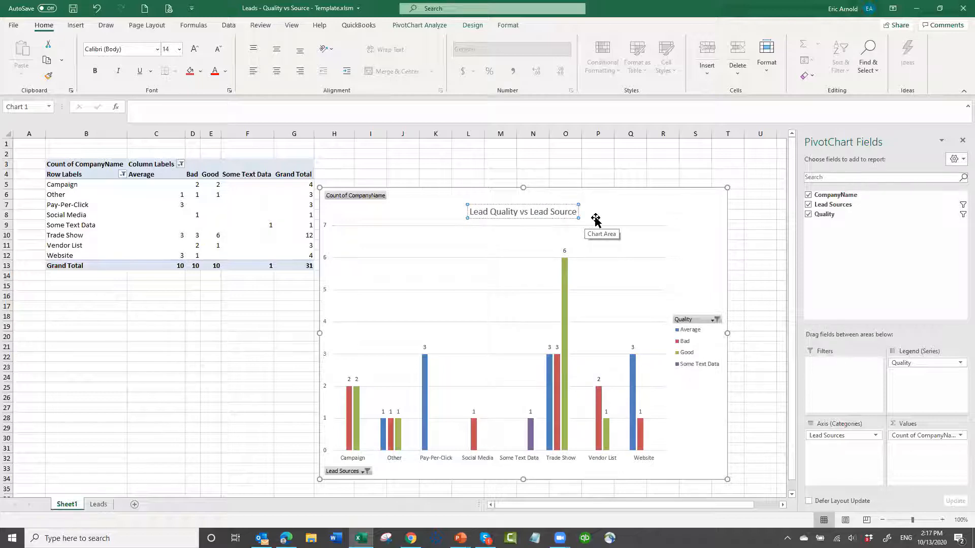
- Set the chart title's font size to 18
{"action": "left_click", "coordinate": [506, 202]}
{"action": "left_click", "coordinate": [505, 206]}
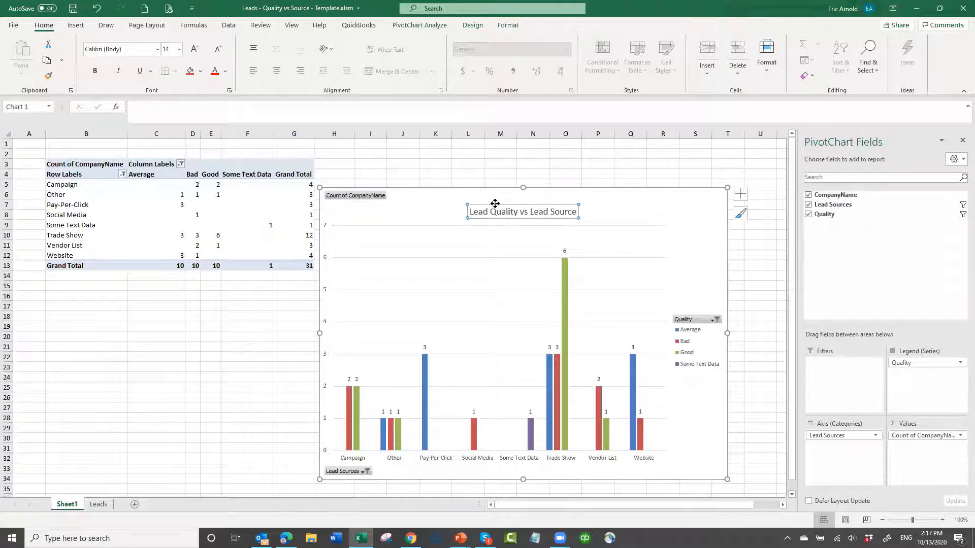
{"action": "left_click", "coordinate": [179, 50]}
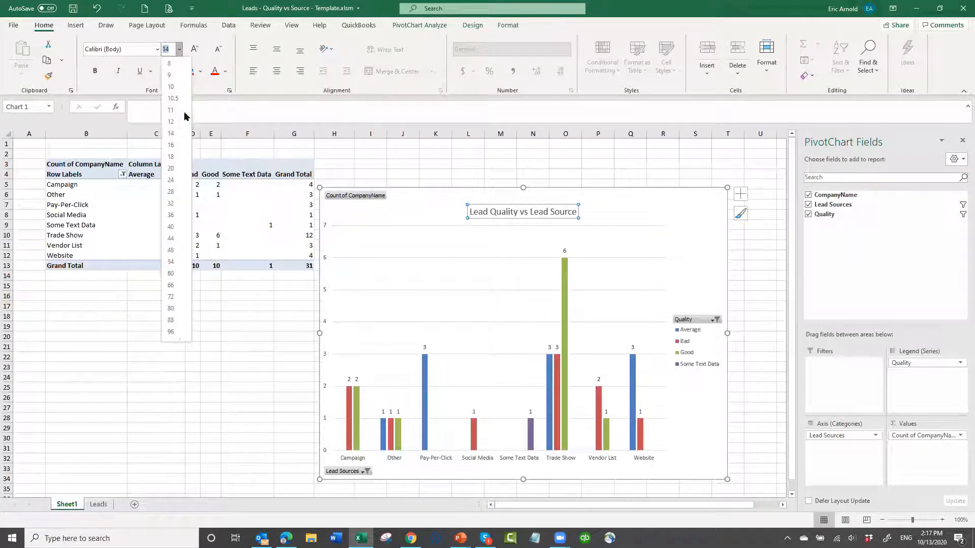
{"action": "left_click", "coordinate": [176, 153]}
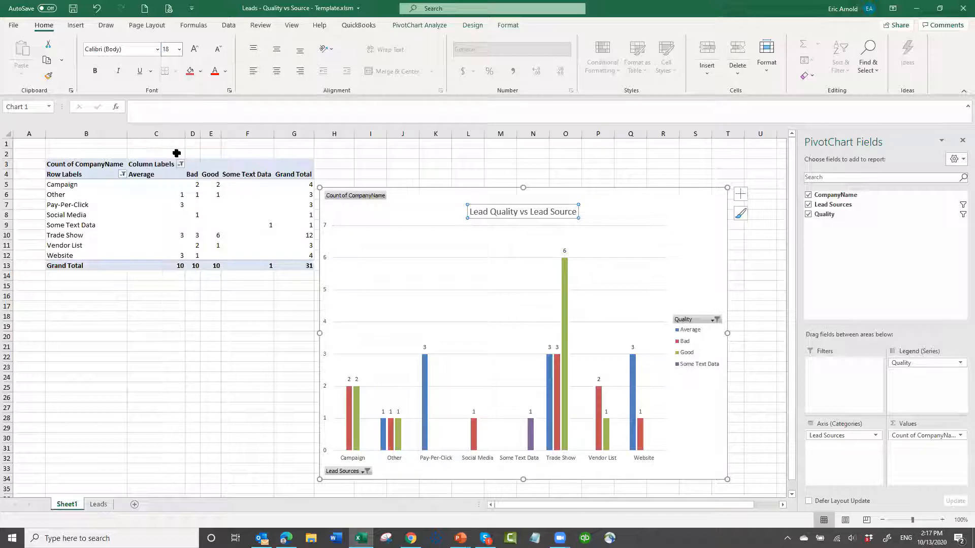
- Show the PivotTable's CompanyName counts as % of Parent Row Total
{"action": "left_click", "coordinate": [619, 216]}
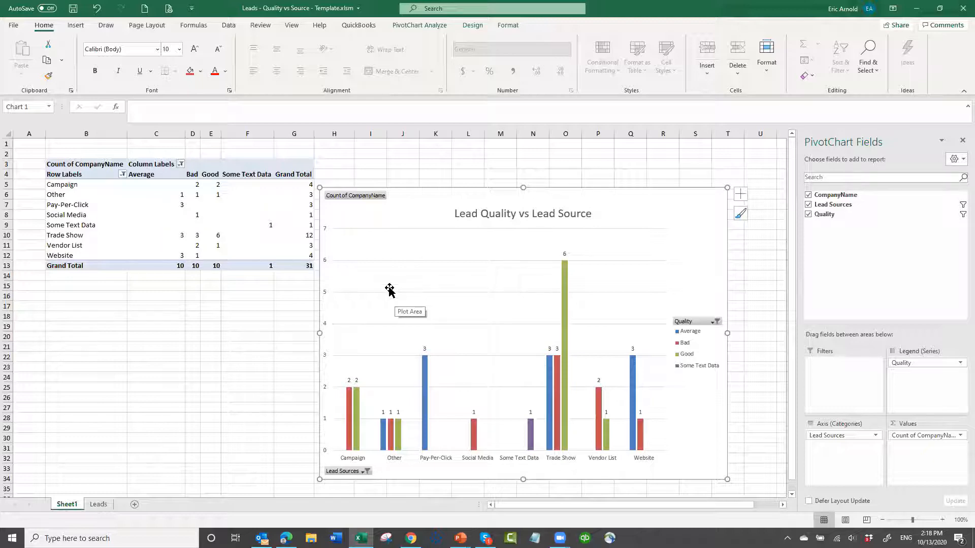
{"action": "left_click", "coordinate": [193, 186]}
{"action": "right_click", "coordinate": [192, 186]}
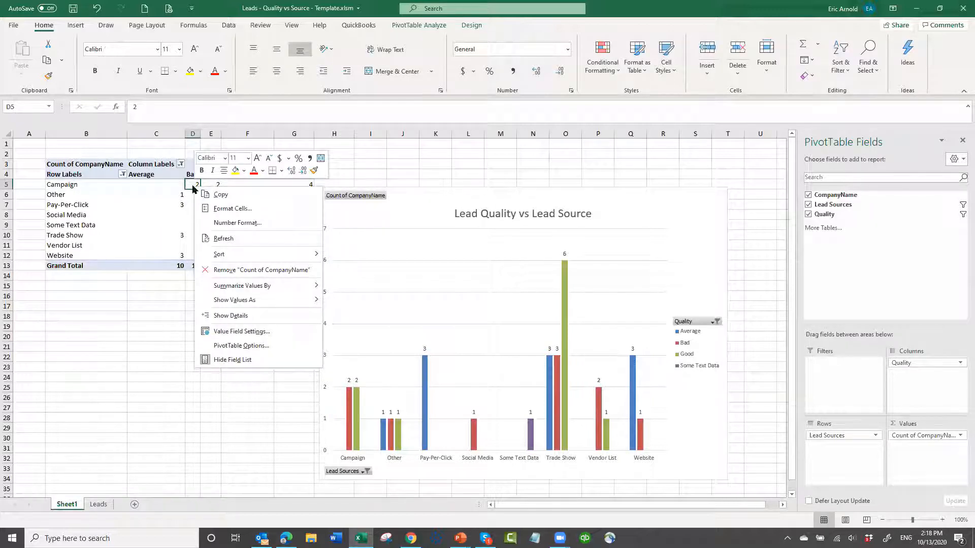
{"action": "mouse_move", "coordinate": [253, 303]}
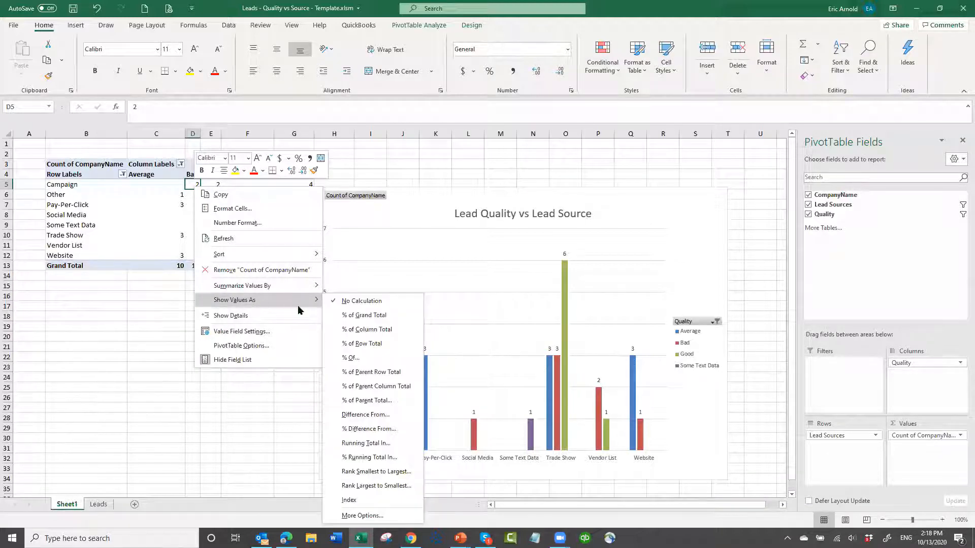
{"action": "left_click", "coordinate": [369, 375]}
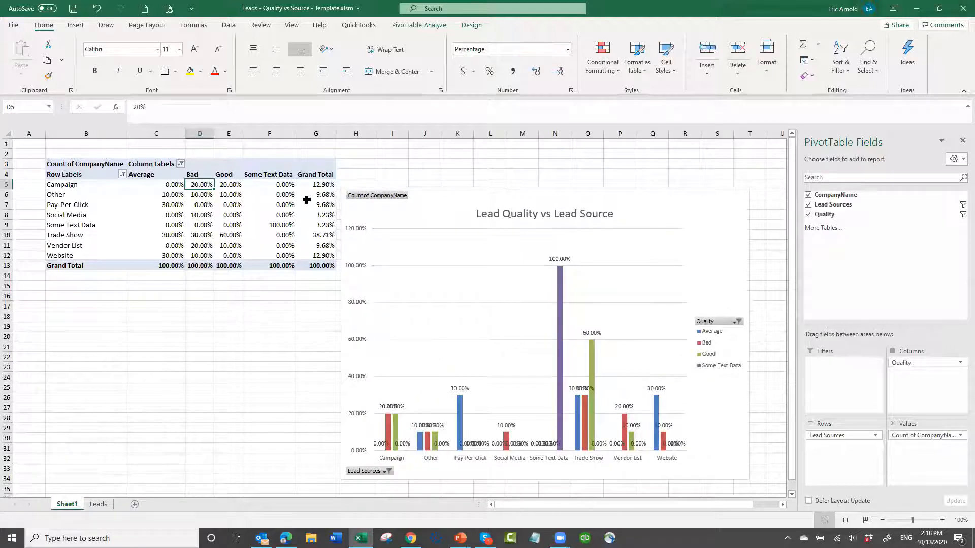
{"action": "mouse_move", "coordinate": [307, 200]}
- Format all cells of Sheet1 as Percentage with 0 decimal places
{"action": "left_click", "coordinate": [5, 132]}
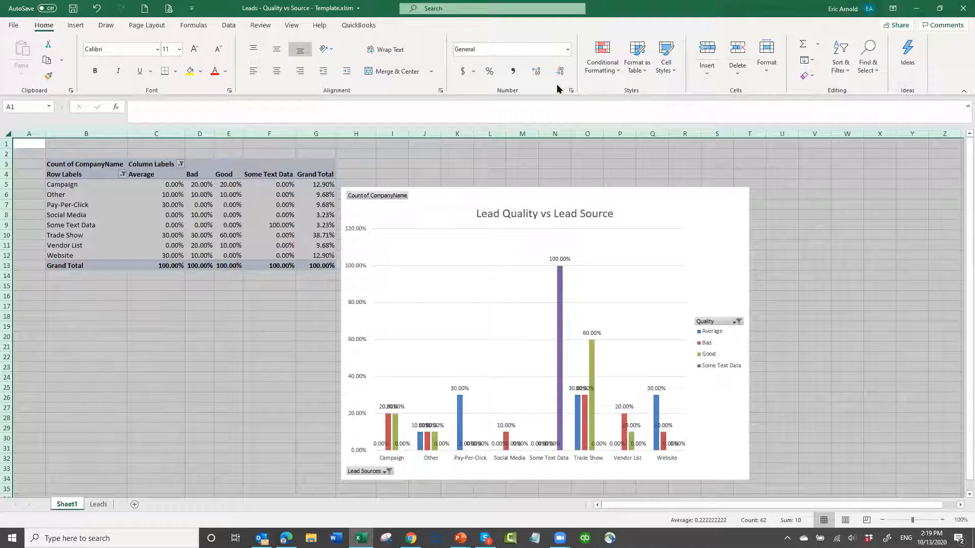
{"action": "left_click", "coordinate": [571, 90]}
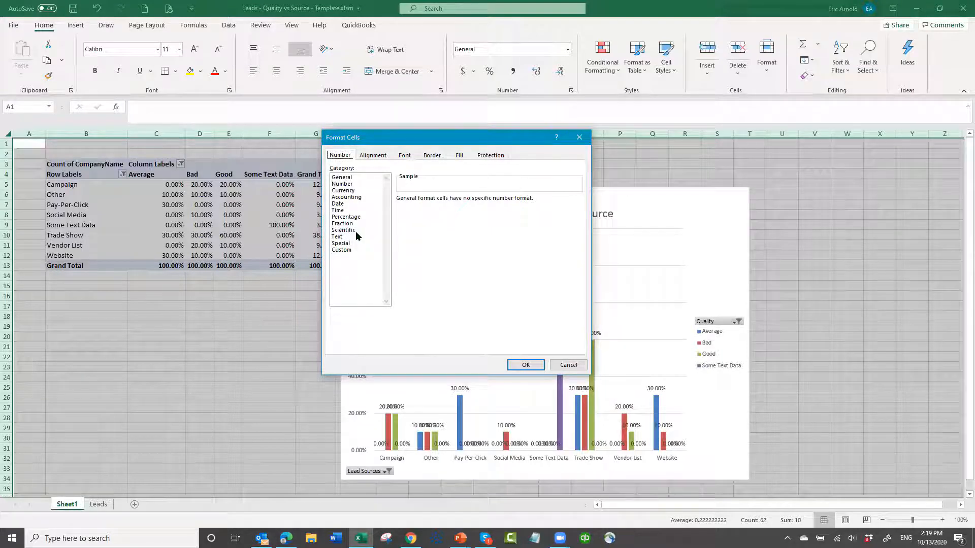
{"action": "left_click", "coordinate": [352, 218]}
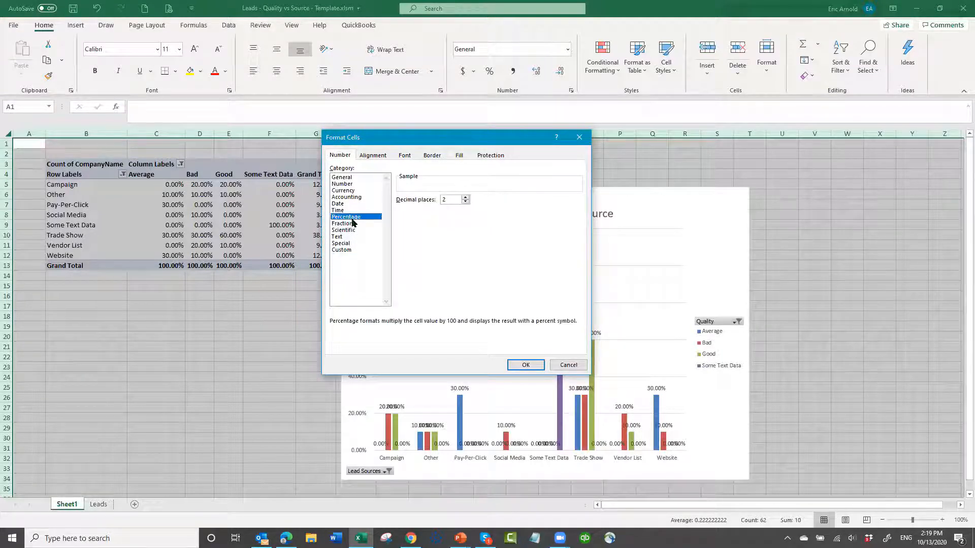
{"action": "left_click", "coordinate": [464, 202]}
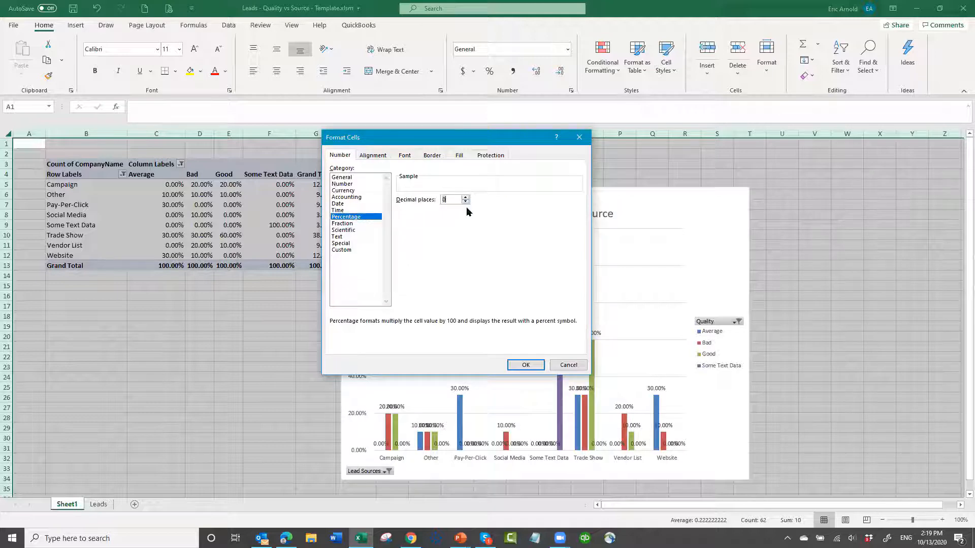
{"action": "left_click", "coordinate": [527, 365]}
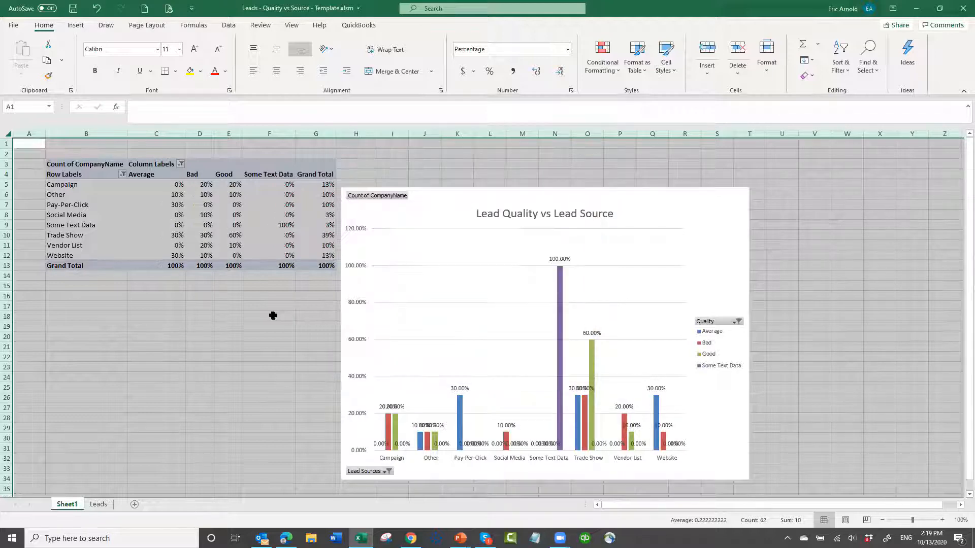
{"action": "left_click", "coordinate": [252, 299]}
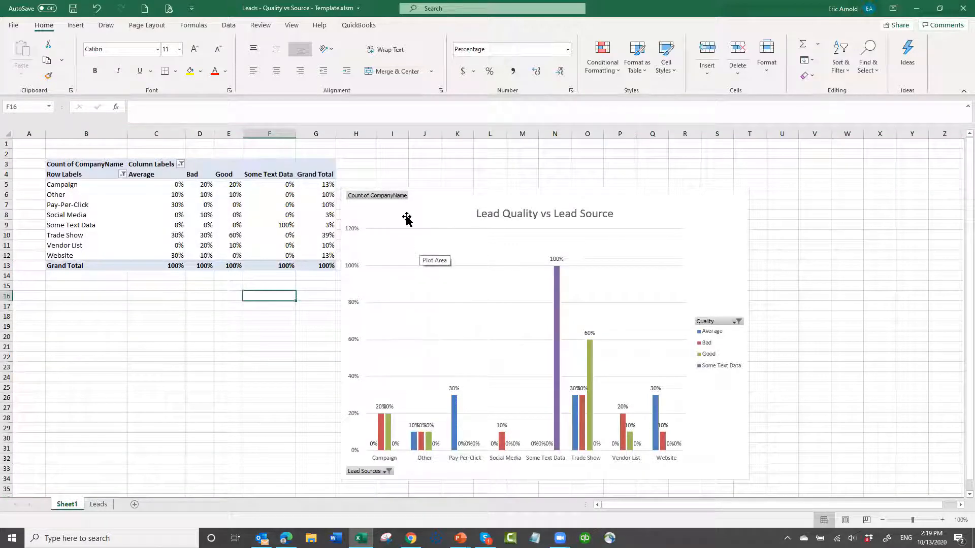
- Change the PivotChart's type to 100% Stacked Bar
{"action": "right_click", "coordinate": [437, 209]}
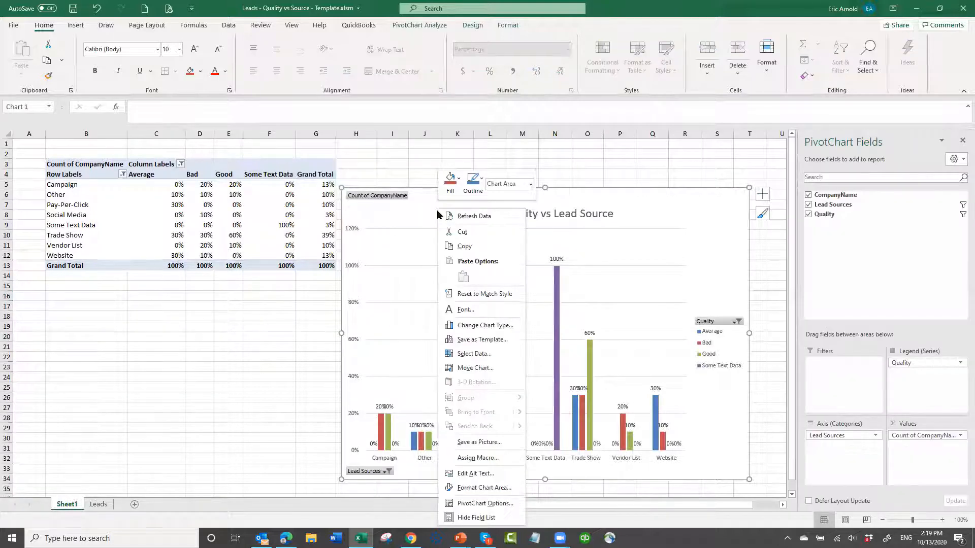
{"action": "left_click", "coordinate": [479, 326]}
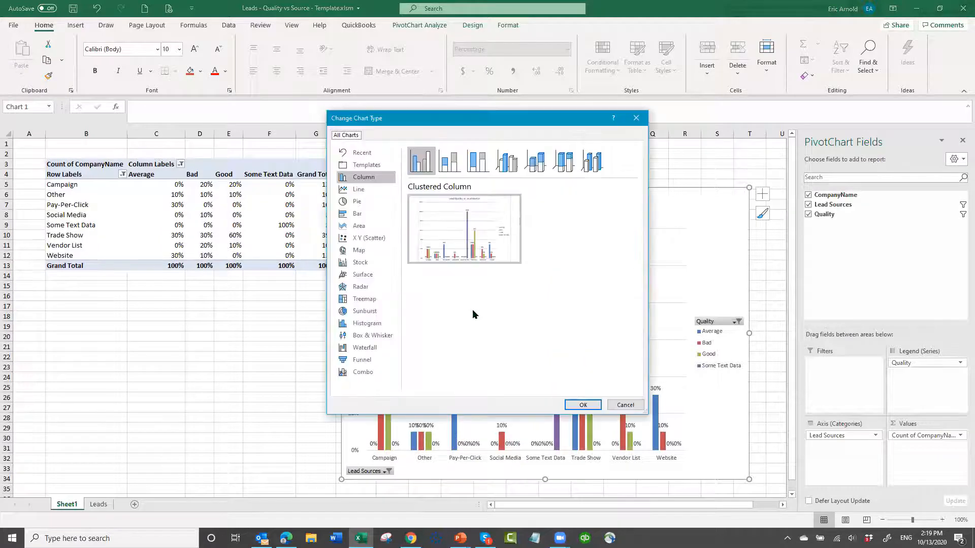
{"action": "left_click", "coordinate": [362, 215]}
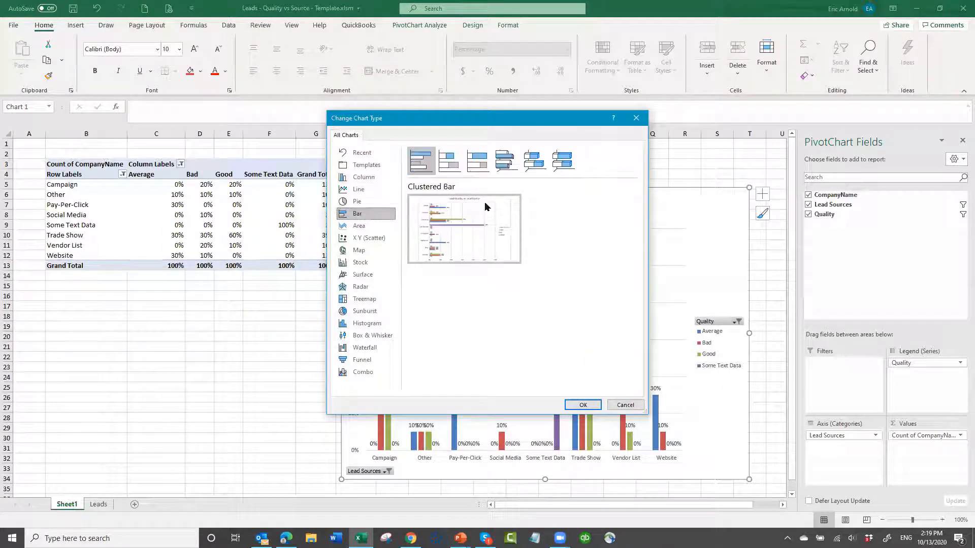
{"action": "mouse_move", "coordinate": [495, 200]}
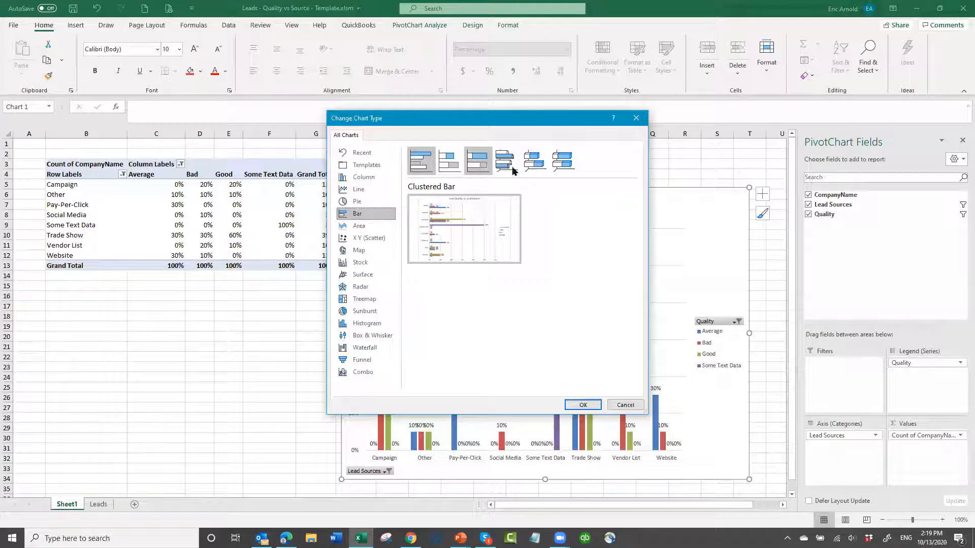
{"action": "left_click", "coordinate": [474, 166]}
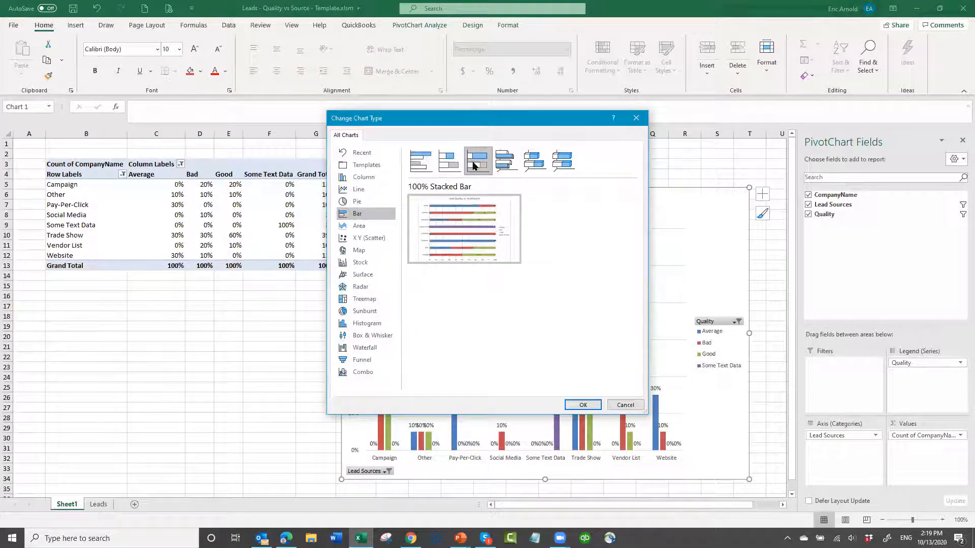
{"action": "left_click", "coordinate": [583, 405]}
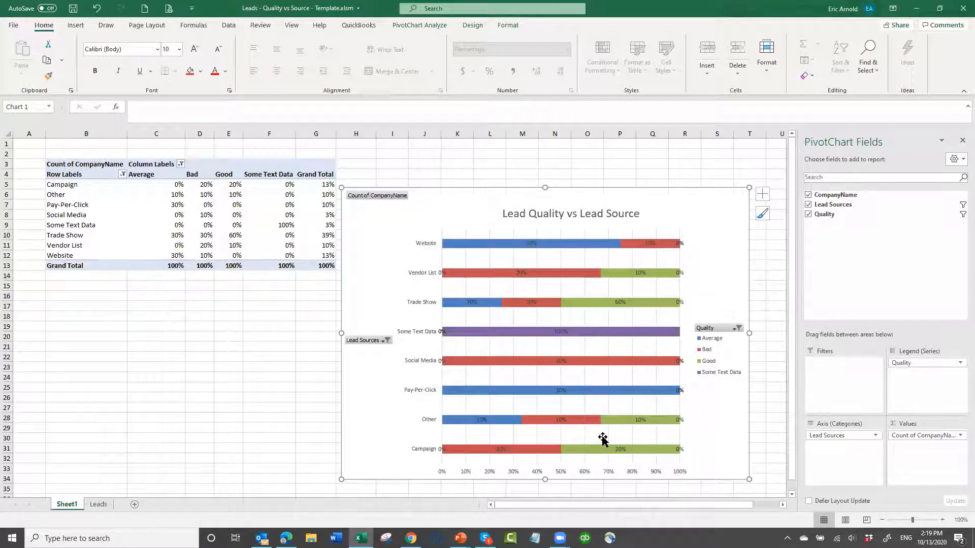
- Set the font color of the data labels to white for the Average, Bad, Good and Some Text Data series
{"action": "left_click", "coordinate": [526, 244]}
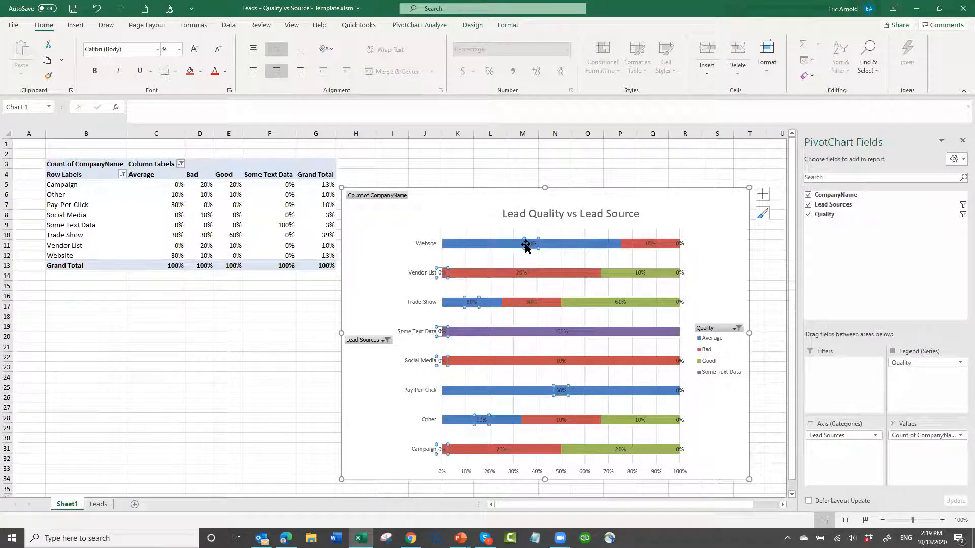
{"action": "left_click", "coordinate": [227, 70]}
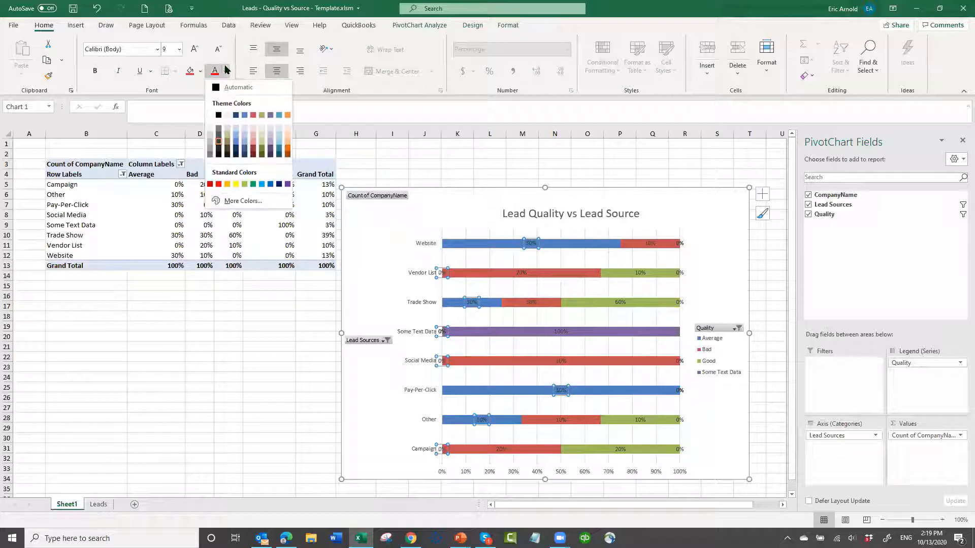
{"action": "left_click", "coordinate": [208, 116]}
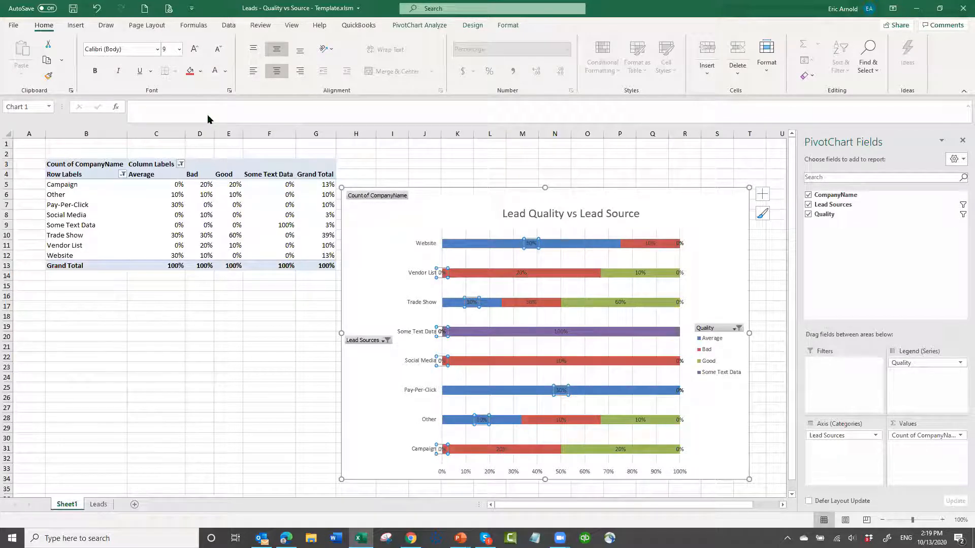
{"action": "left_click", "coordinate": [648, 245]}
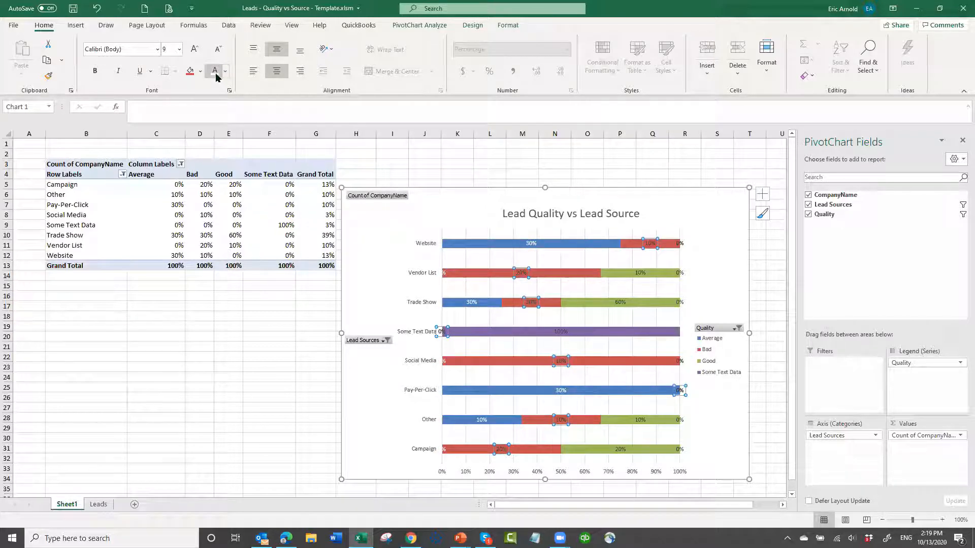
{"action": "left_click", "coordinate": [622, 303]}
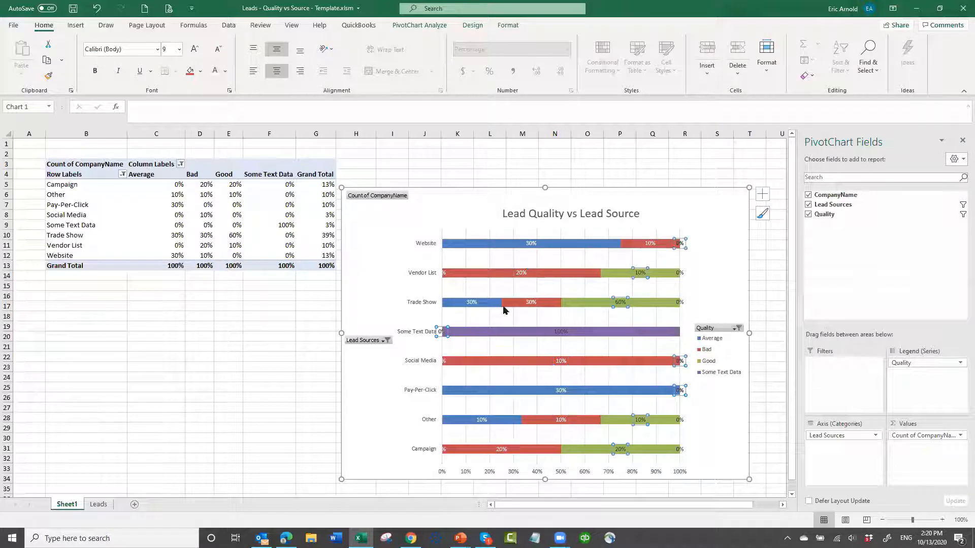
{"action": "left_click", "coordinate": [216, 74]}
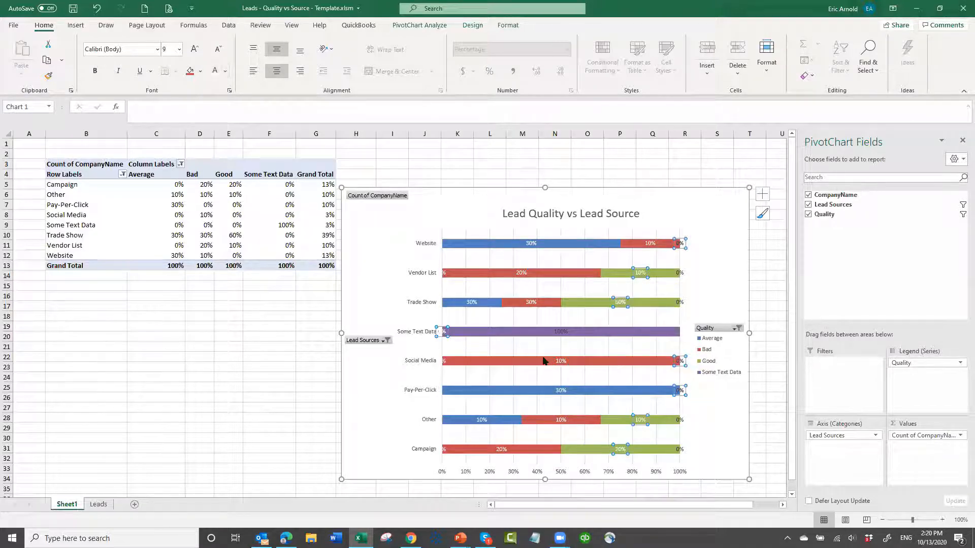
{"action": "left_click", "coordinate": [555, 331]}
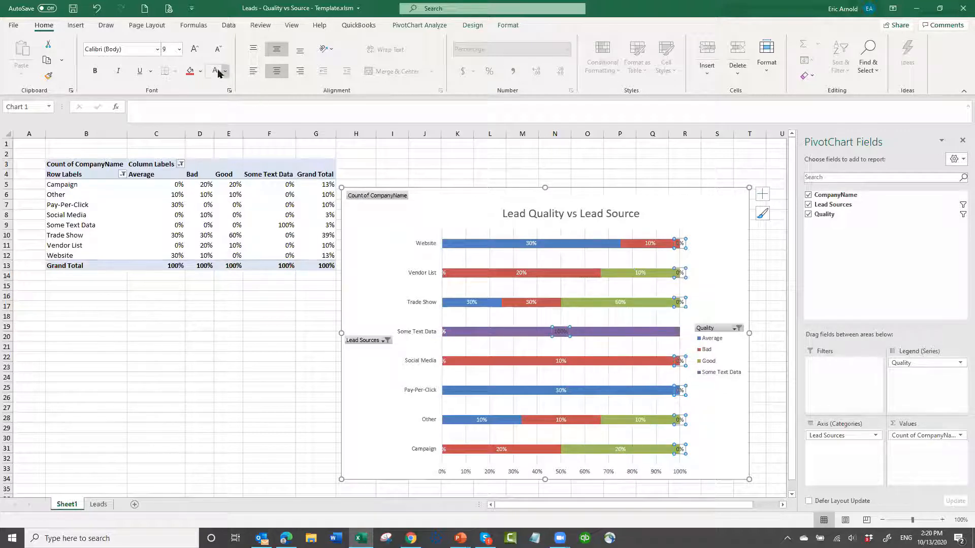
{"action": "left_click", "coordinate": [215, 73]}
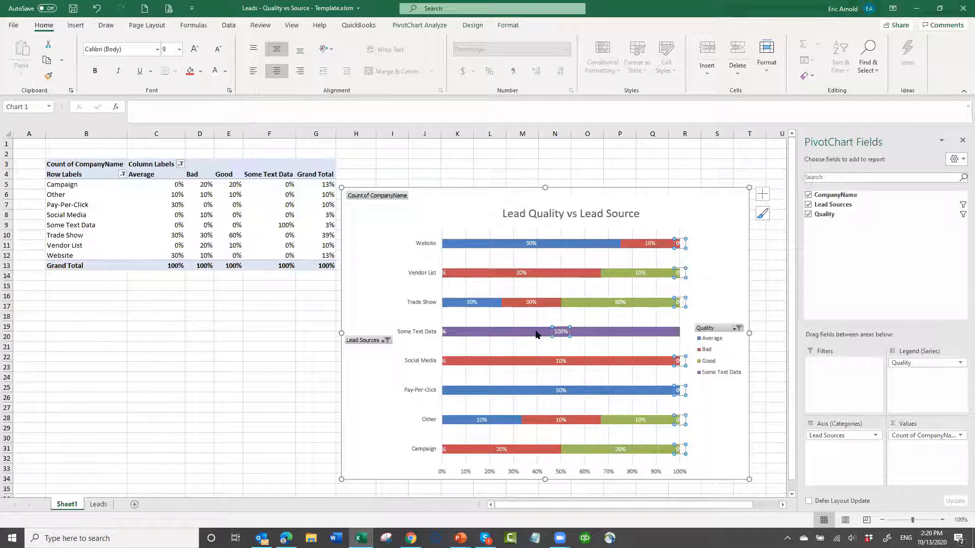
{"action": "left_click", "coordinate": [267, 339]}
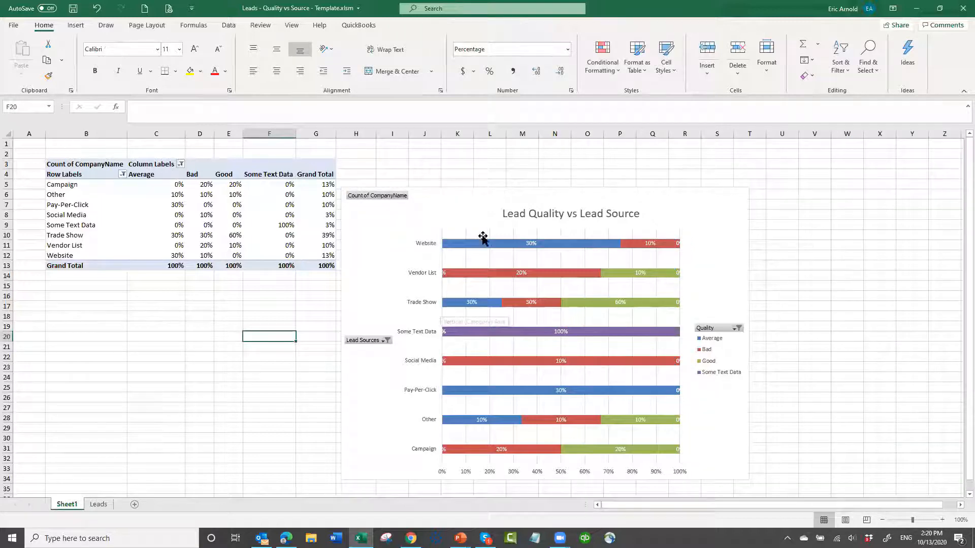
- Move the chart up to align with the PivotTable's top row, and reset the Leads sheet's selection to cell A1
{"action": "mouse_move", "coordinate": [476, 205]}
{"action": "left_mouse_down"}
{"action": "mouse_move", "coordinate": [477, 187]}
{"action": "mouse_move", "coordinate": [485, 191]}
{"action": "left_mouse_up"}
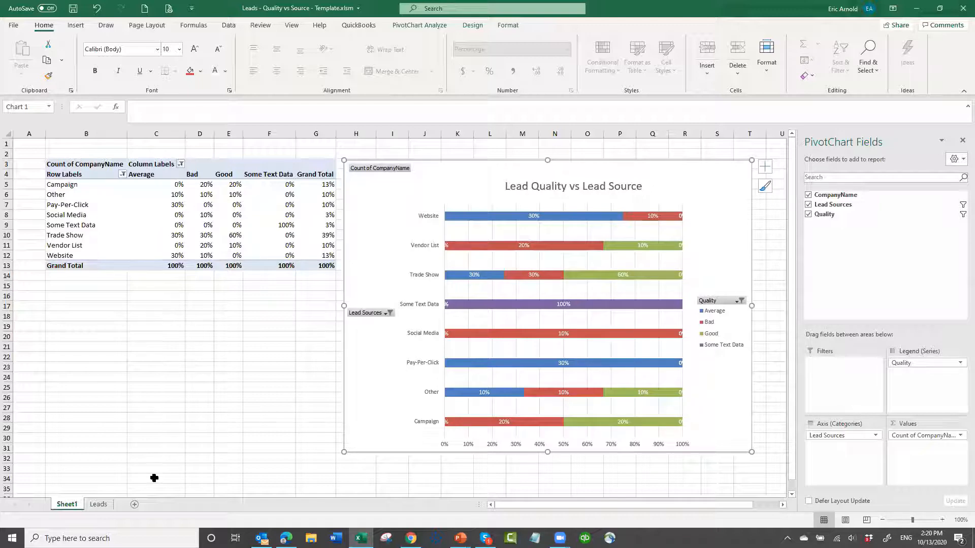
{"action": "left_click", "coordinate": [100, 504]}
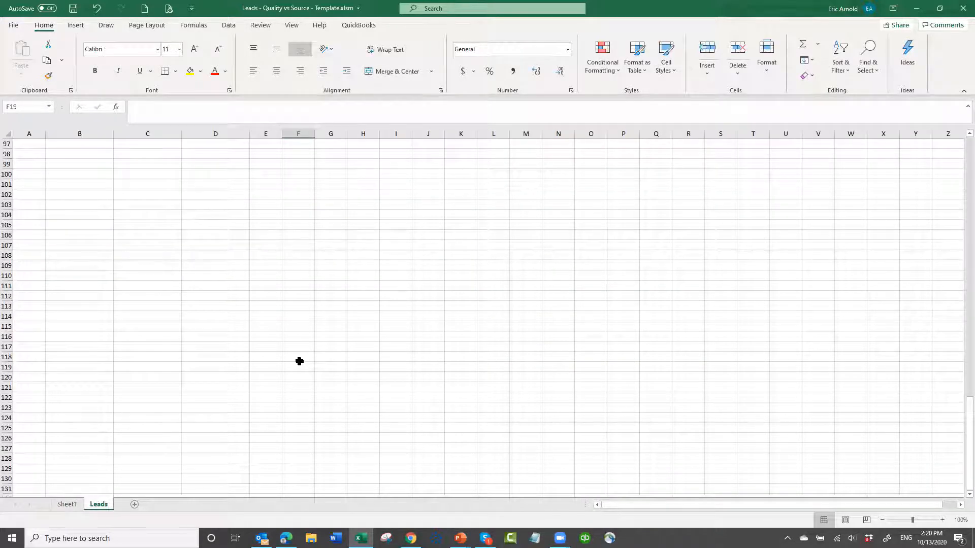
{"action": "key", "text": "ctrl+Home"}
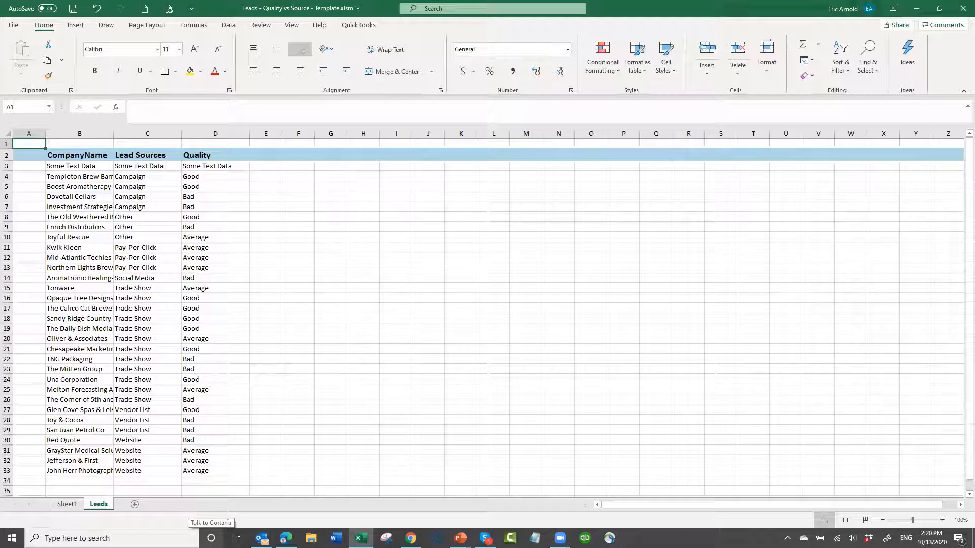
{"action": "left_click", "coordinate": [67, 505]}
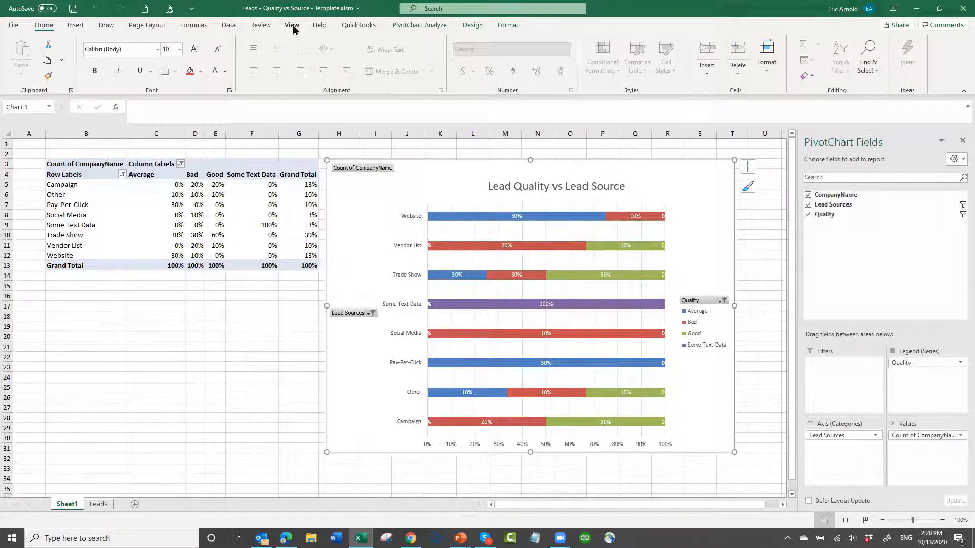
- Hide the gridlines on Sheet1
{"action": "left_click", "coordinate": [168, 357]}
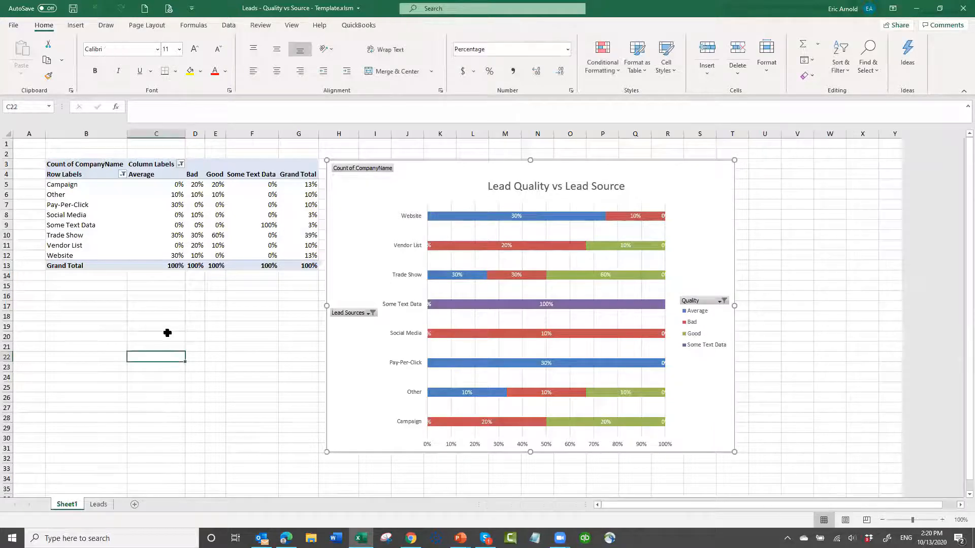
{"action": "left_click", "coordinate": [293, 27]}
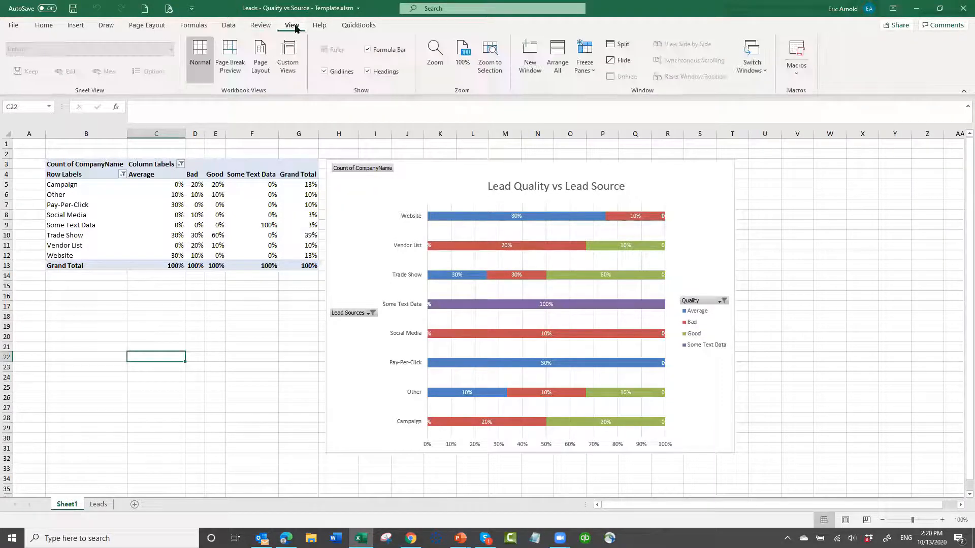
{"action": "left_click", "coordinate": [323, 71]}
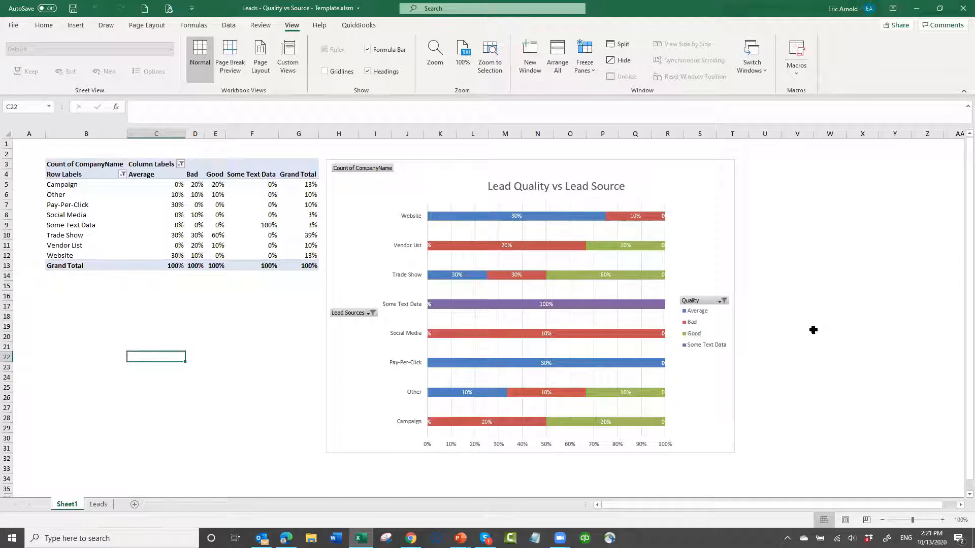
{"action": "left_click", "coordinate": [814, 330]}
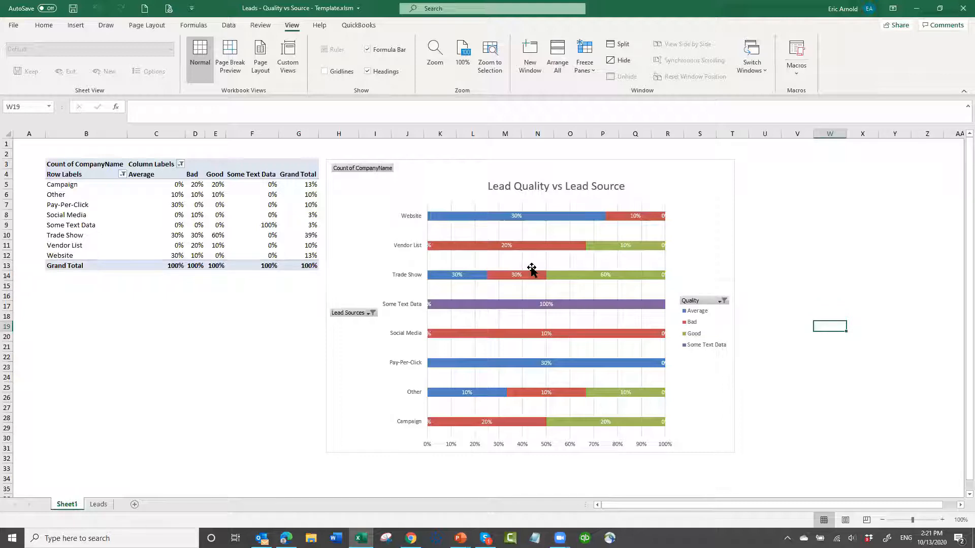
- Clear the lead records in B4:D33 of the Leads sheet, keeping the header and the "Some Text Data" row
{"action": "mouse_move", "coordinate": [536, 277]}
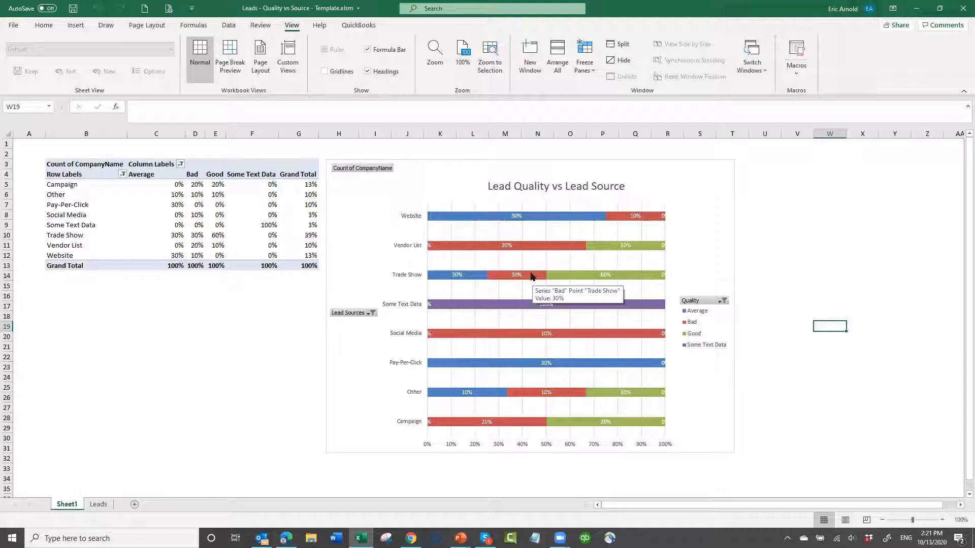
{"action": "left_click", "coordinate": [99, 505]}
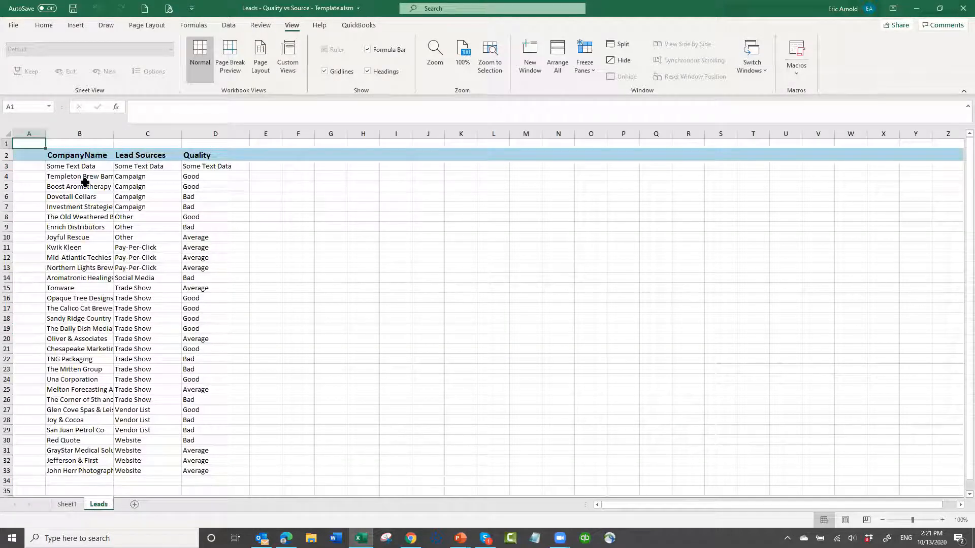
{"action": "left_click_drag", "start_coordinate": [87, 177], "coordinate": [196, 471]}
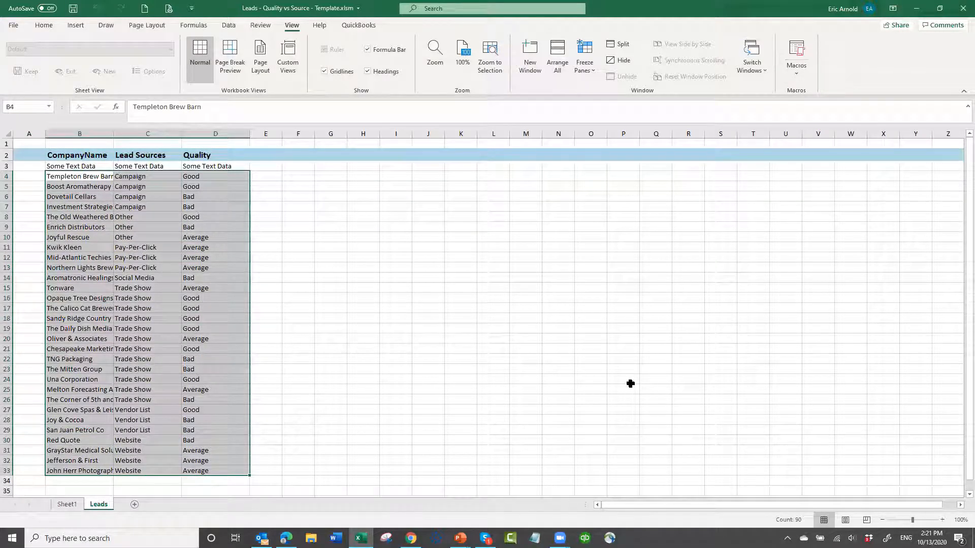
{"action": "key", "text": "Delete"}
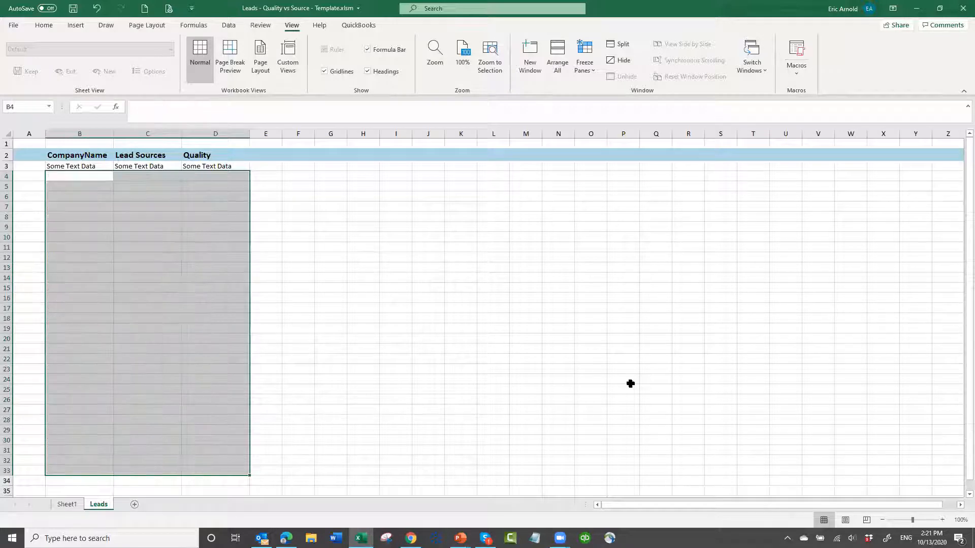
{"action": "left_click", "coordinate": [92, 184]}
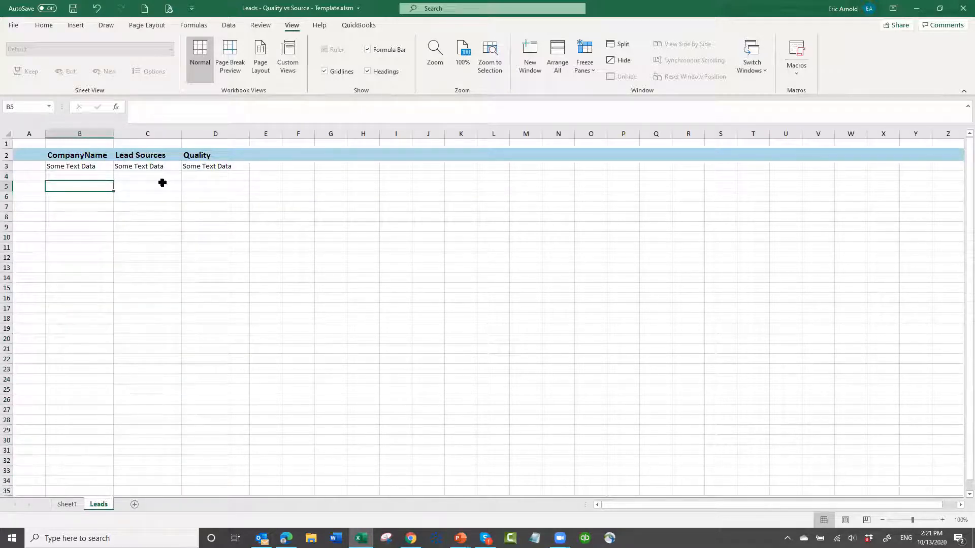
- Save the workbook as Leads - Quality vs Source - Template.xlsm in D:\AAExcel Reports with Sheet1 showing, and close it
{"action": "left_click", "coordinate": [67, 505]}
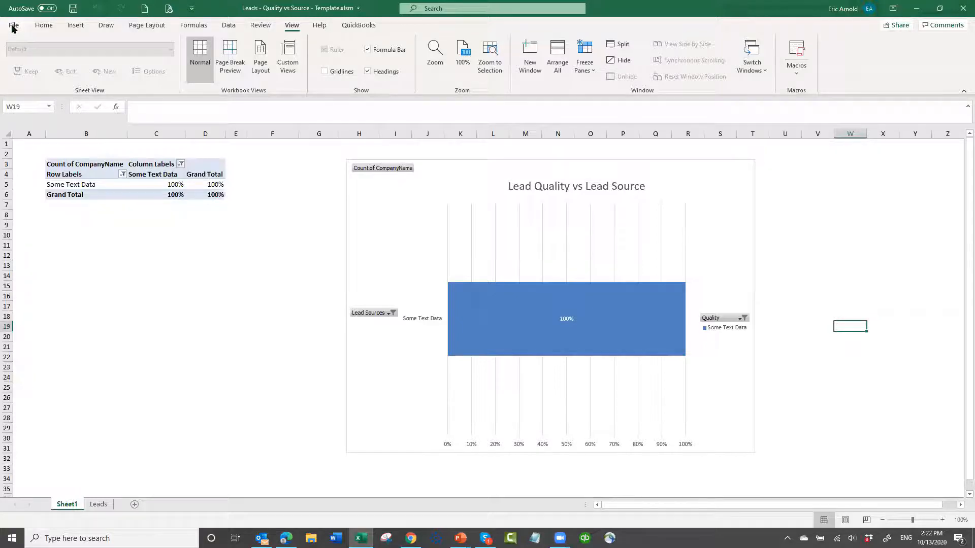
{"action": "left_click", "coordinate": [14, 26]}
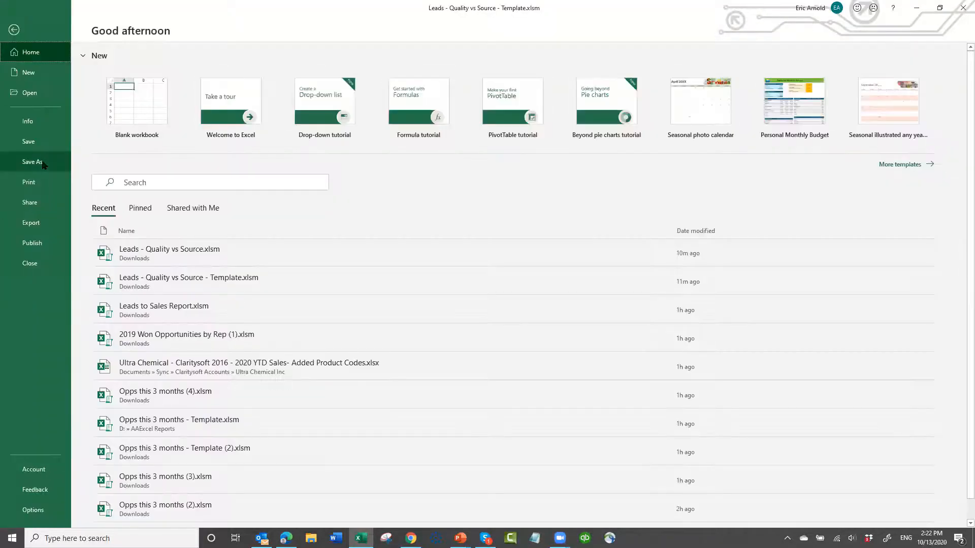
{"action": "left_click", "coordinate": [42, 163]}
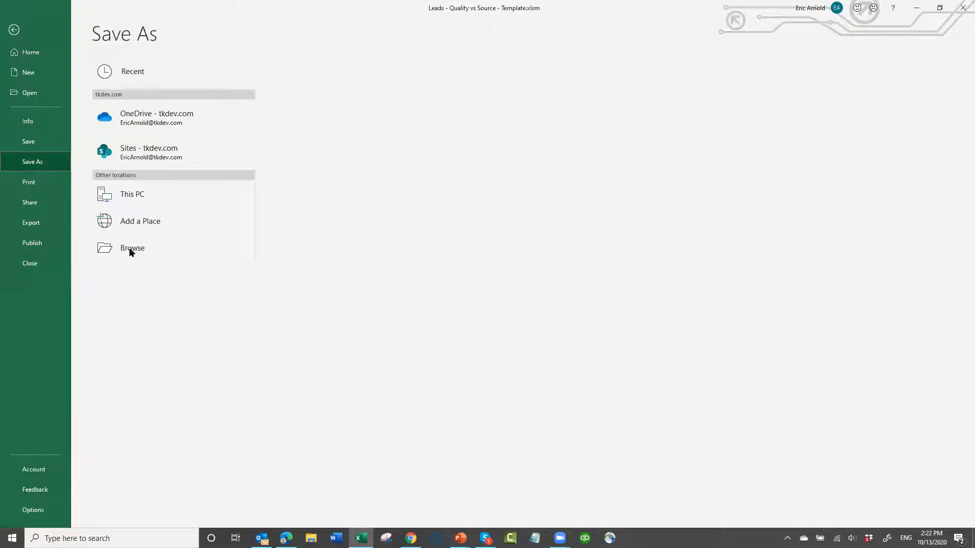
{"action": "left_click", "coordinate": [131, 250]}
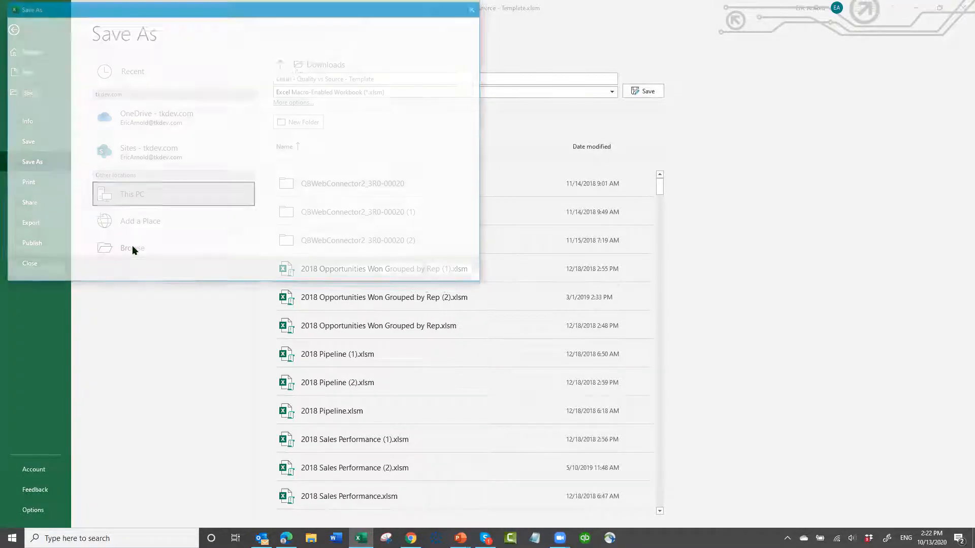
{"action": "left_click", "coordinate": [57, 173]}
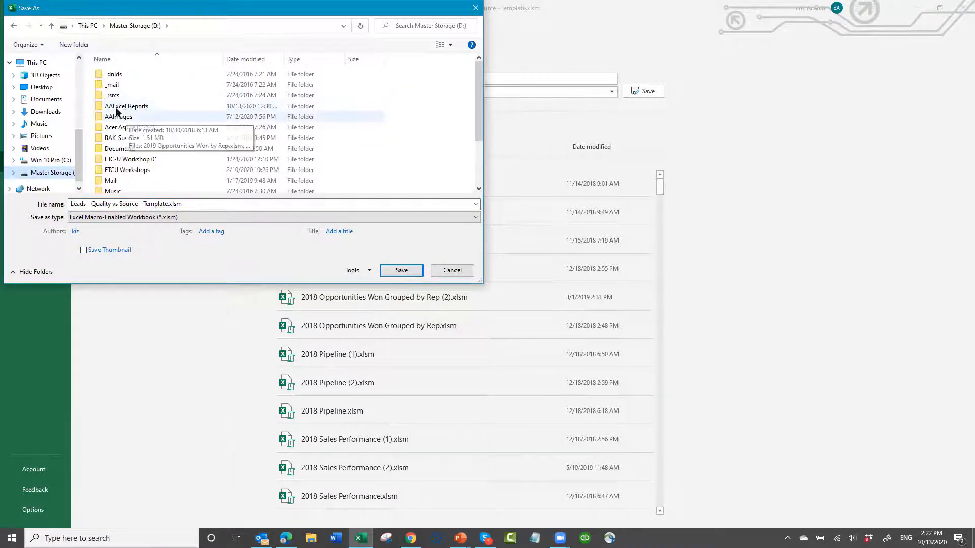
{"action": "left_click", "coordinate": [98, 105]}
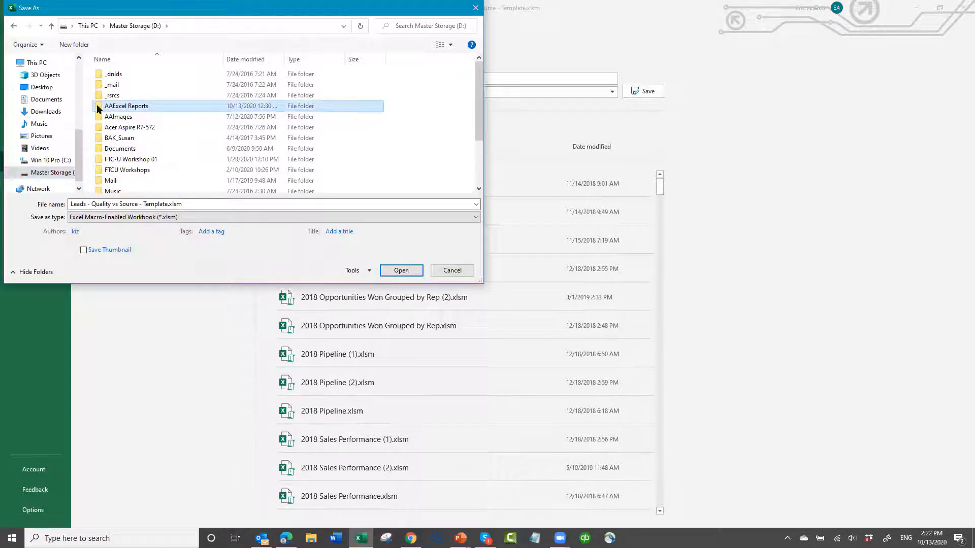
{"action": "double_click", "coordinate": [97, 106]}
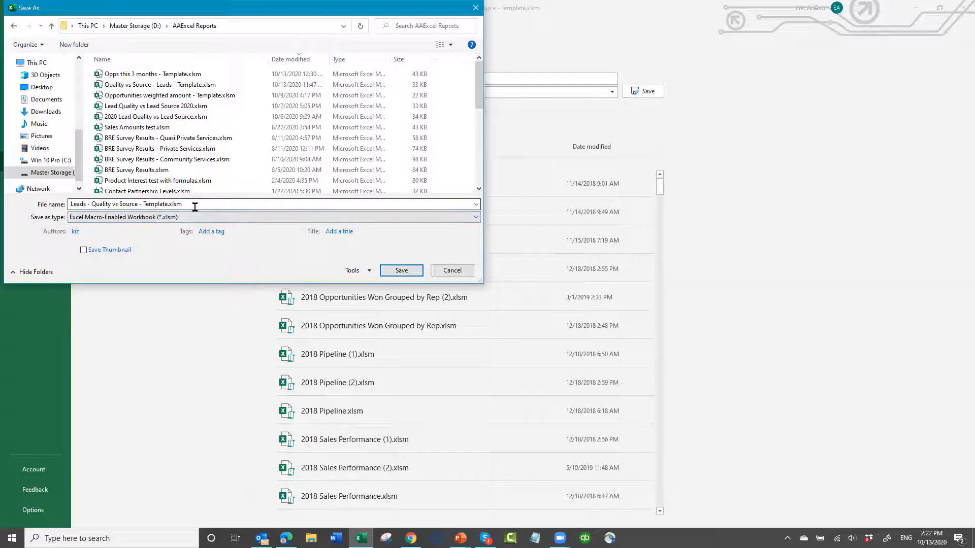
{"action": "left_click", "coordinate": [402, 270]}
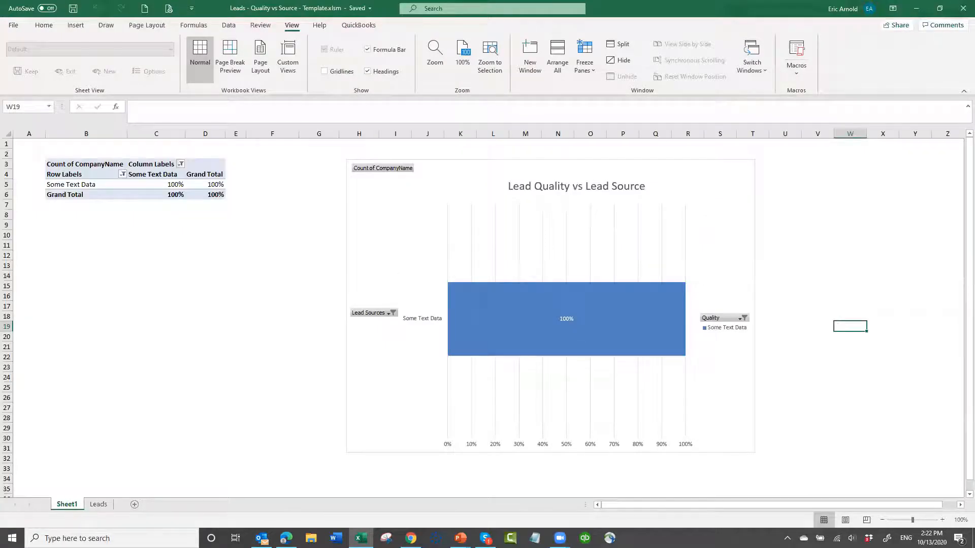
{"action": "left_click", "coordinate": [961, 9]}
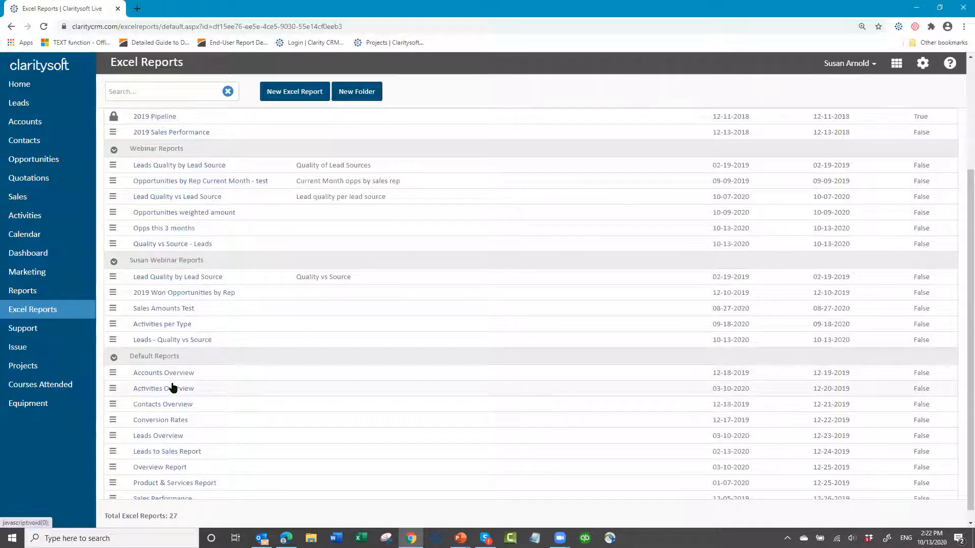
- Upload Leads - Quality vs Source - Template.xlsm as the template for the Leads - Quality vs Source report in Claritysoft
{"action": "left_click", "coordinate": [112, 341]}
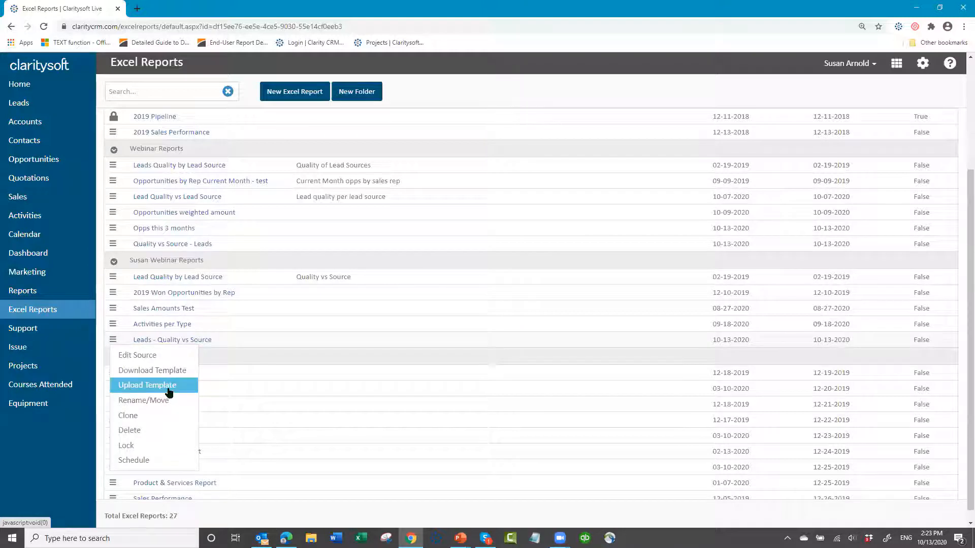
{"action": "left_click", "coordinate": [169, 387]}
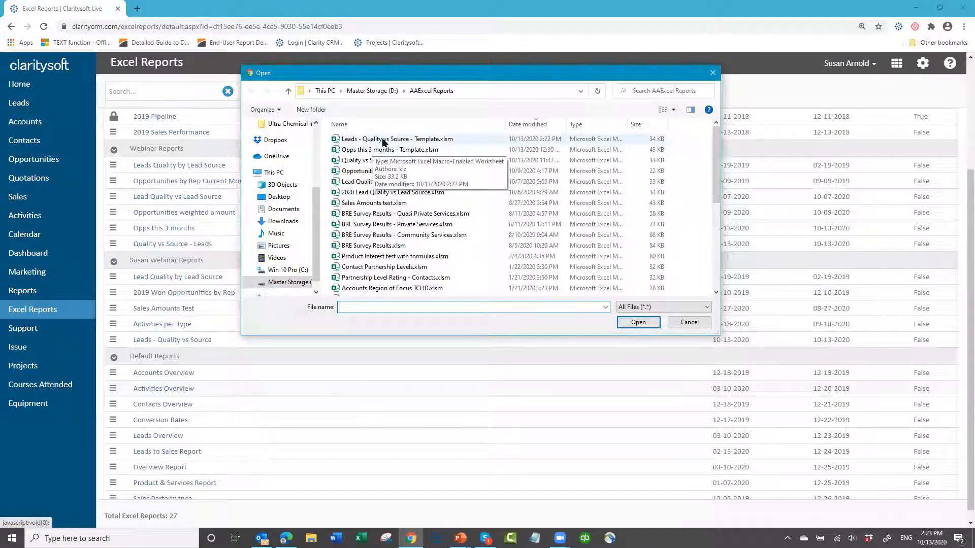
{"action": "left_click", "coordinate": [383, 140]}
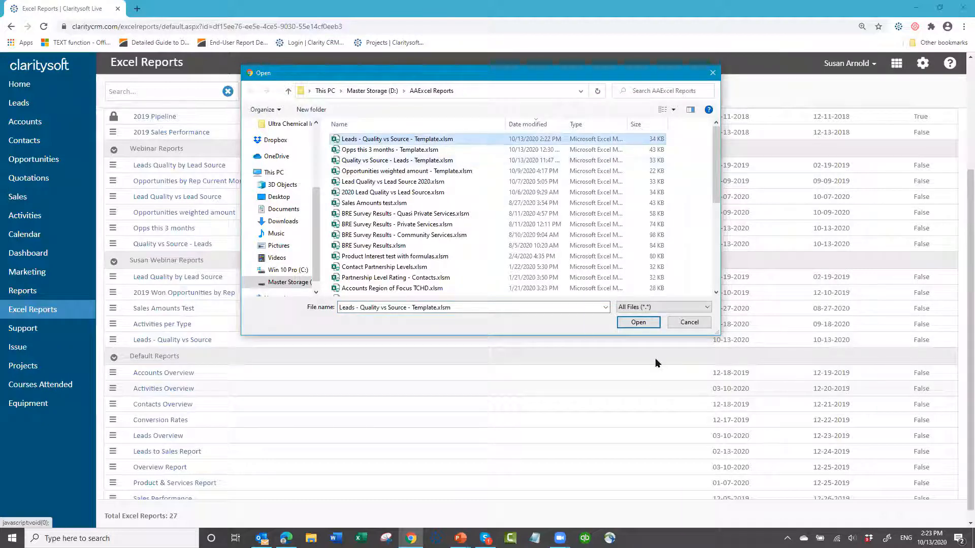
{"action": "left_click", "coordinate": [638, 322]}
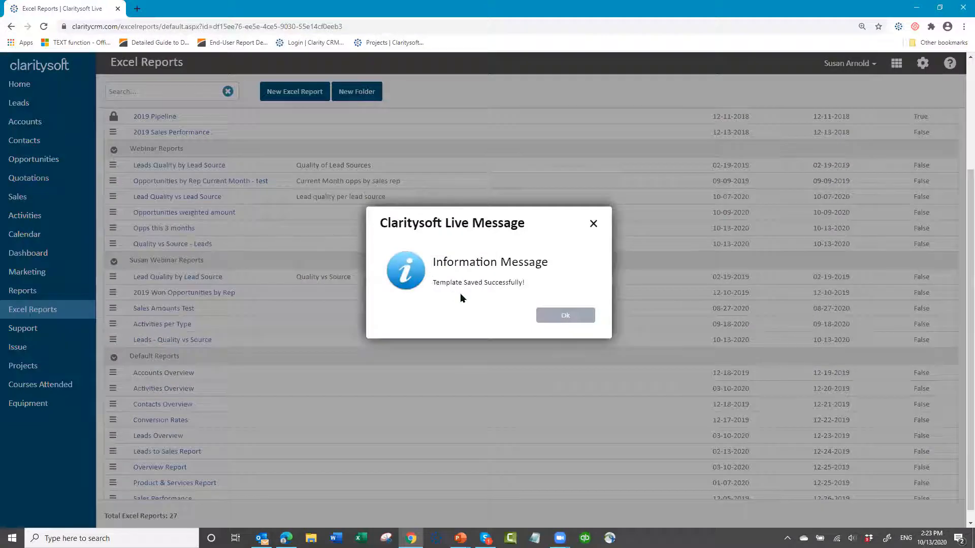
{"action": "left_click", "coordinate": [568, 317]}
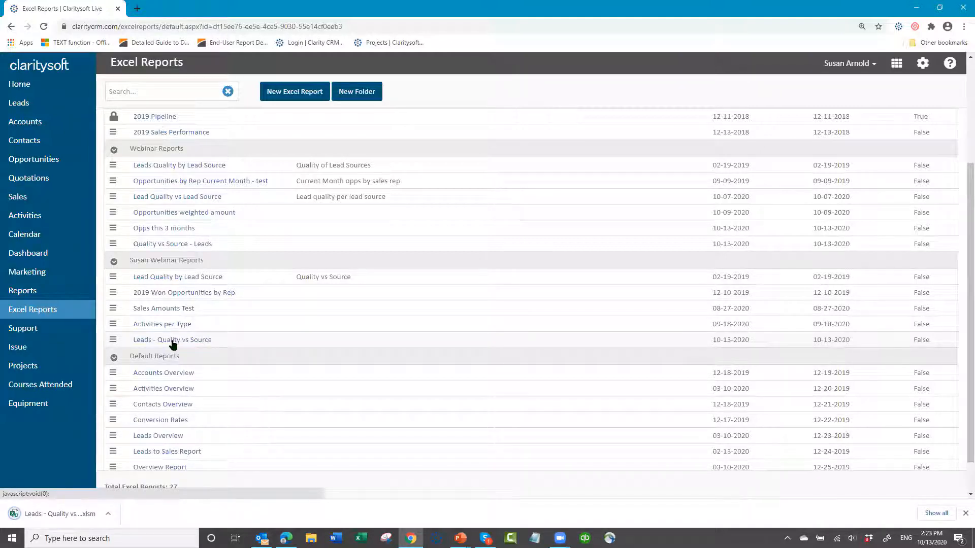
- Run the Leads - Quality vs Source report with its macros enabled, review its lead records and chart, and close it without saving
{"action": "left_click", "coordinate": [53, 513]}
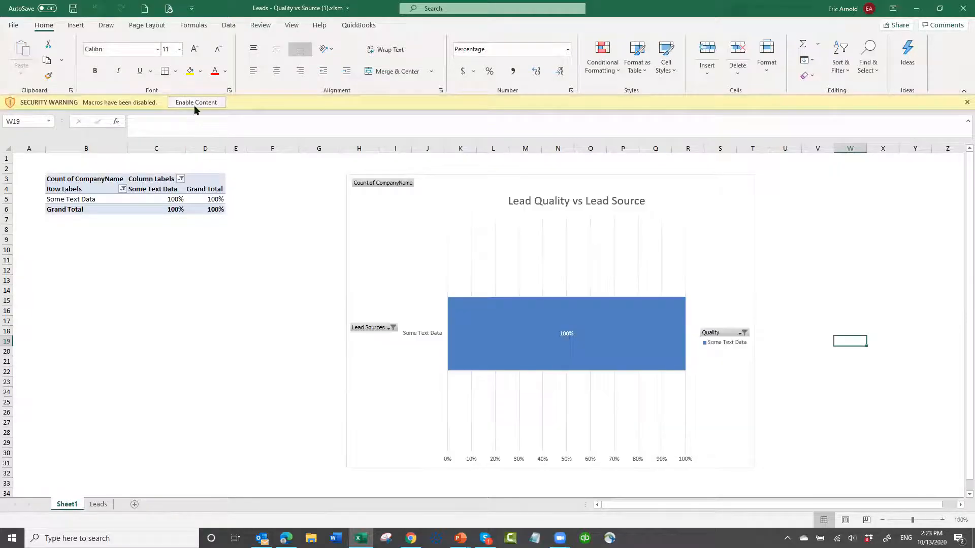
{"action": "left_click", "coordinate": [195, 103]}
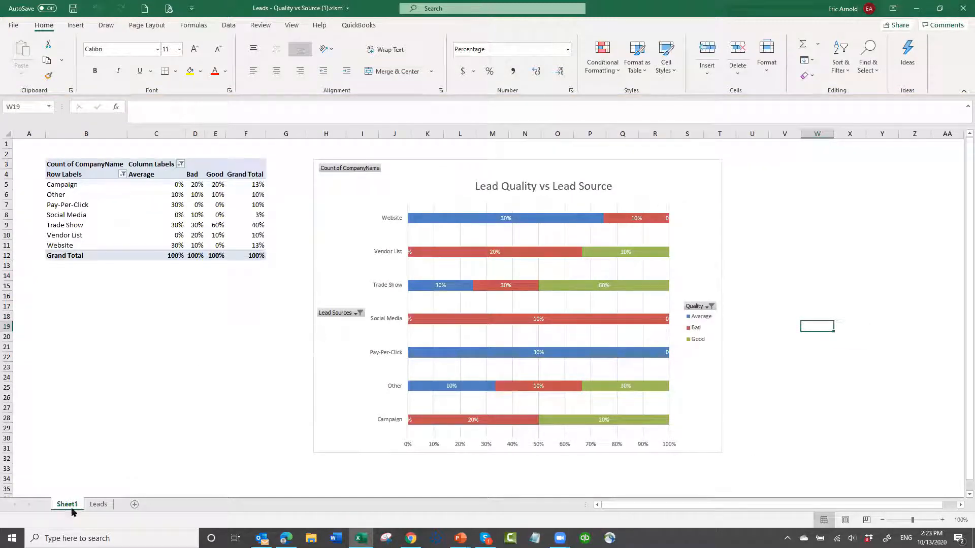
{"action": "left_click", "coordinate": [98, 504]}
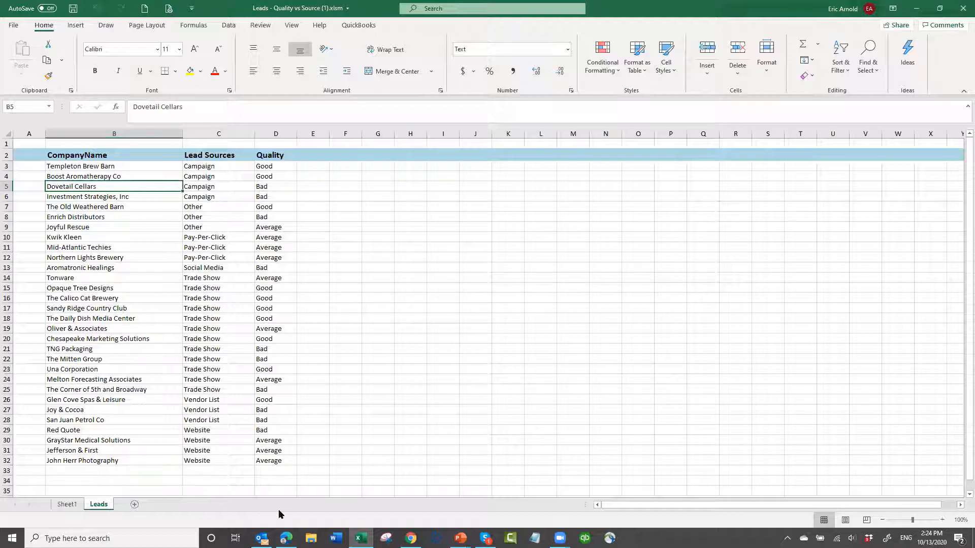
{"action": "left_click", "coordinate": [67, 504]}
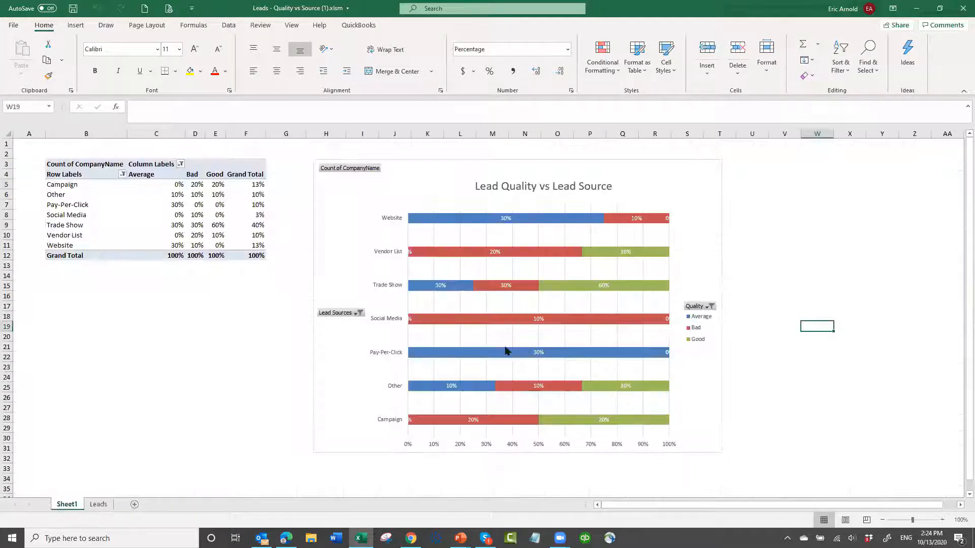
{"action": "mouse_move", "coordinate": [506, 356]}
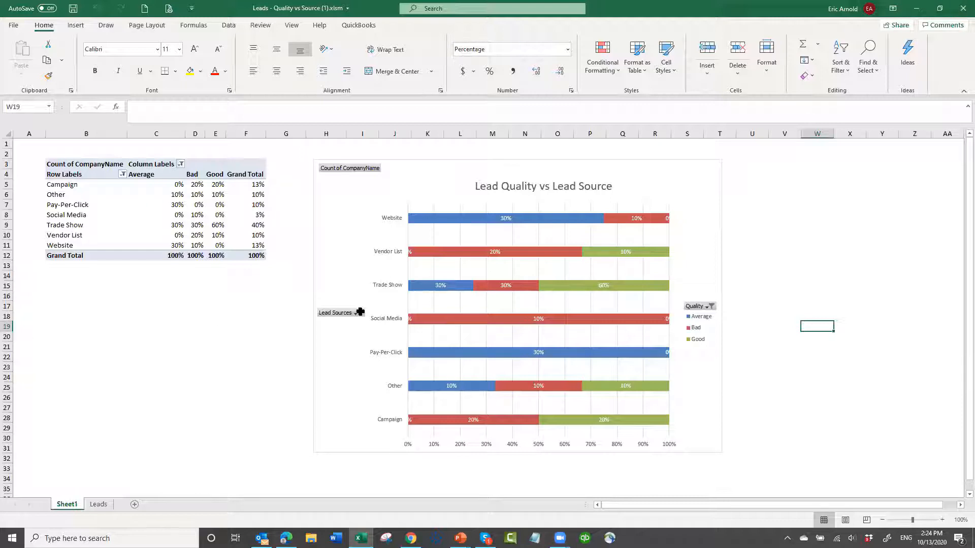
{"action": "left_click", "coordinate": [961, 10]}
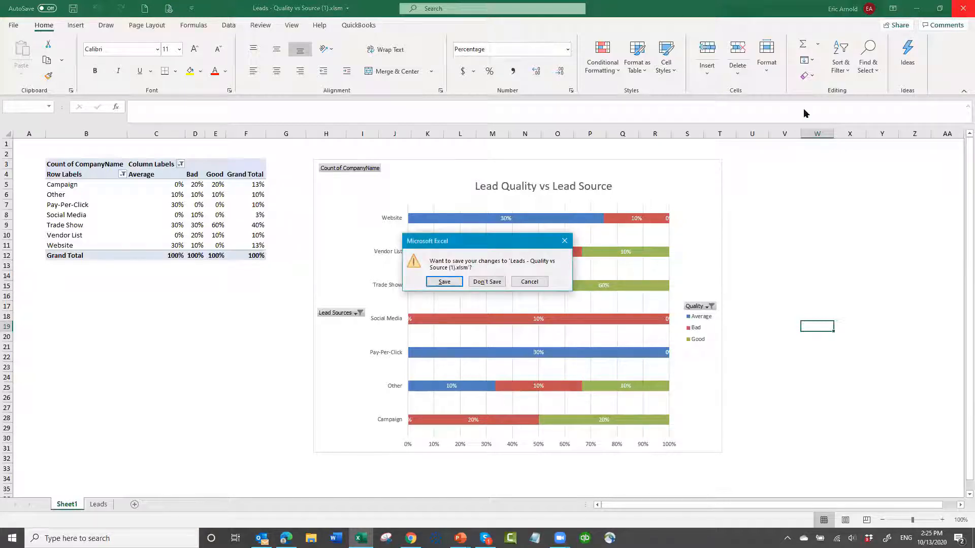
{"action": "left_click", "coordinate": [490, 283]}
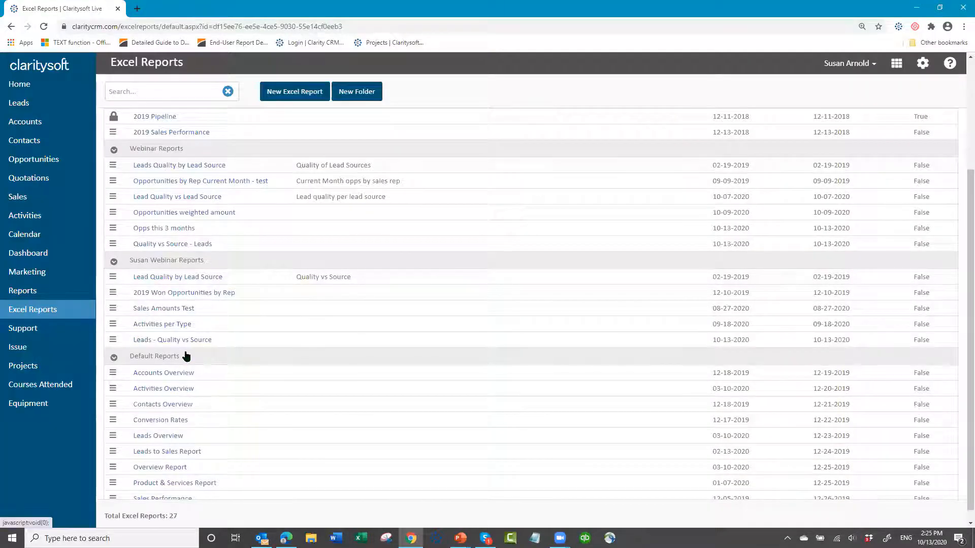
- Start a schedule for the Leads - Quality vs Source report that recurs weekly on Mondays
{"action": "left_click", "coordinate": [112, 340]}
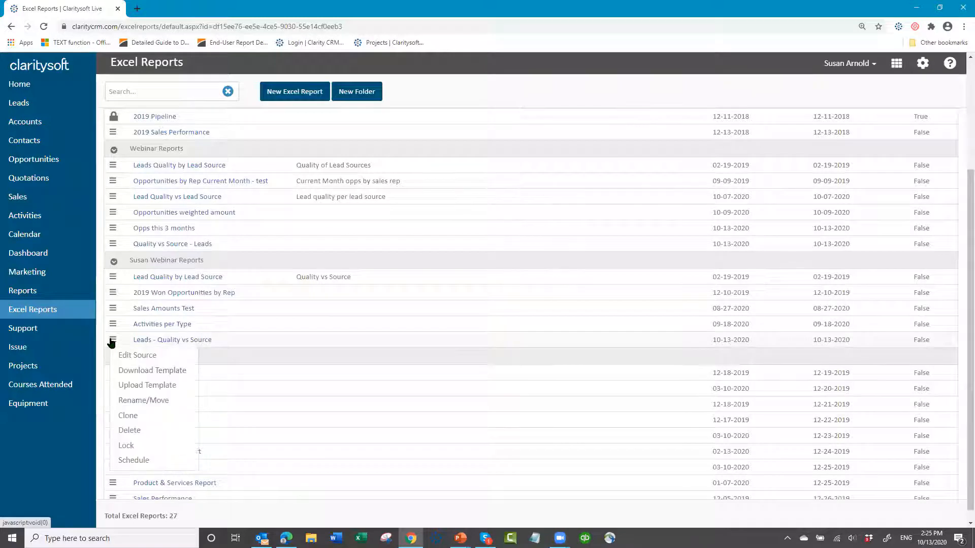
{"action": "left_click", "coordinate": [136, 461]}
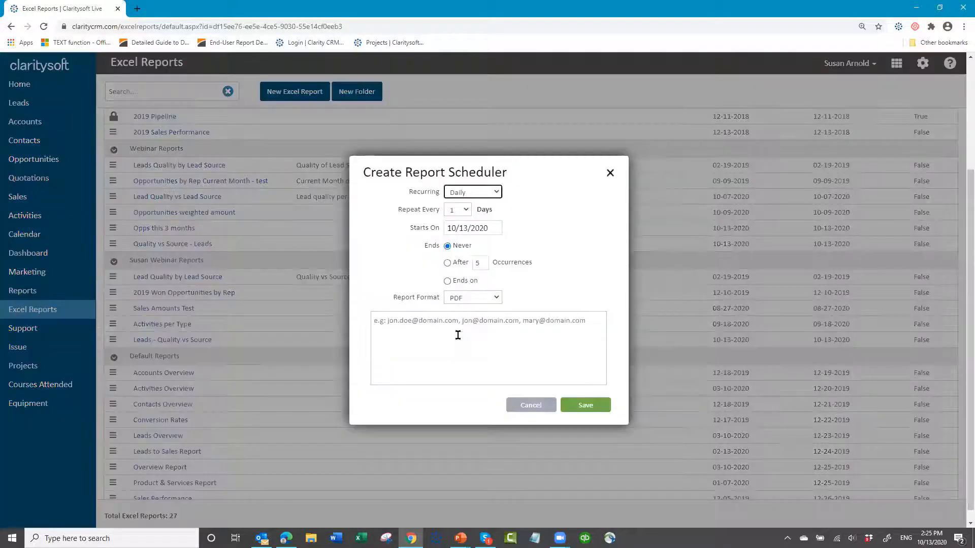
{"action": "left_click", "coordinate": [492, 194]}
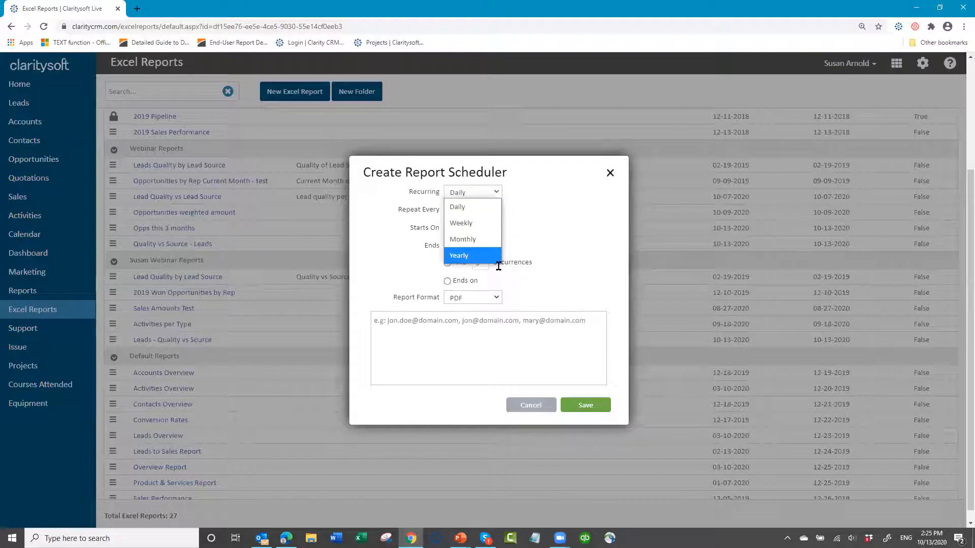
{"action": "left_click", "coordinate": [529, 209]}
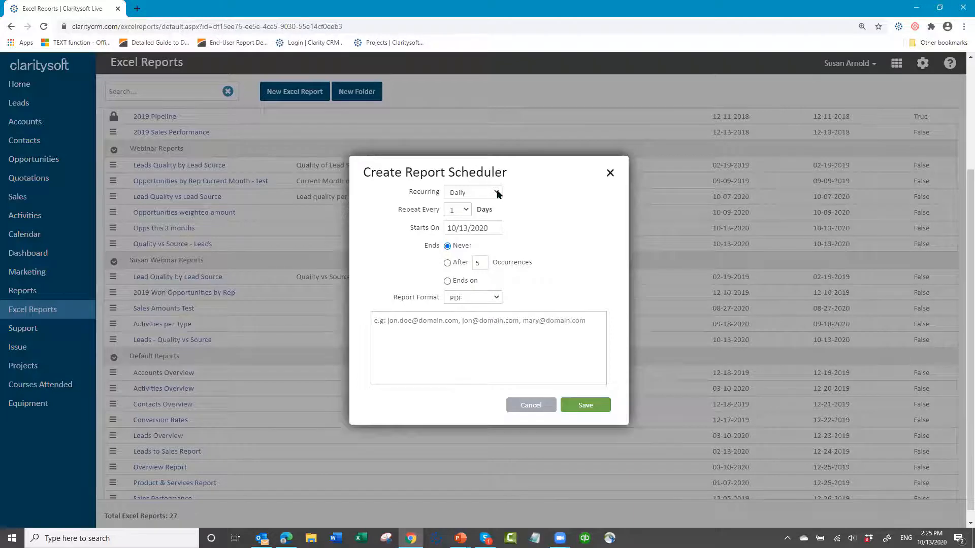
{"action": "left_click", "coordinate": [495, 192]}
{"action": "left_click", "coordinate": [463, 223]}
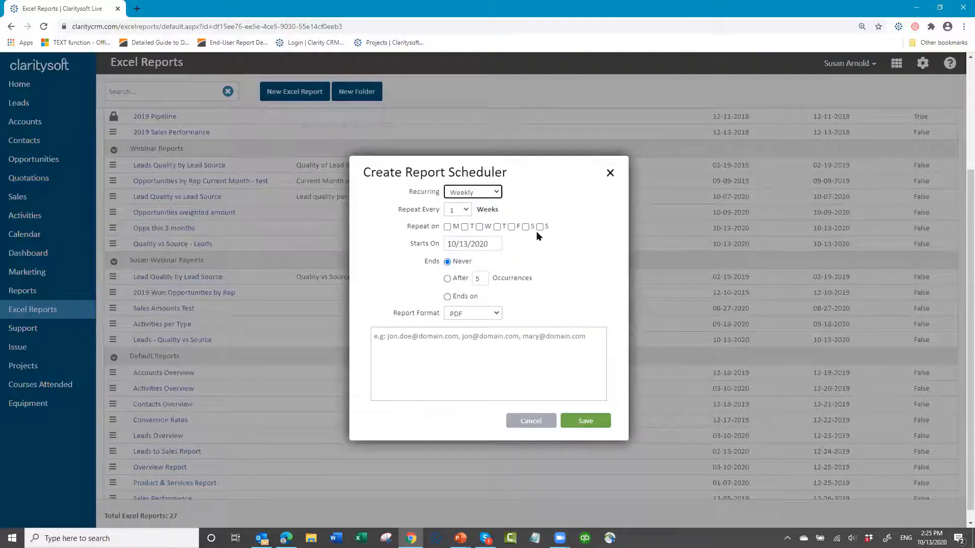
{"action": "left_click", "coordinate": [447, 227]}
- Set the scheduled report's format to Excel, check the recurrence choices, and discard the schedule
{"action": "left_click", "coordinate": [500, 314]}
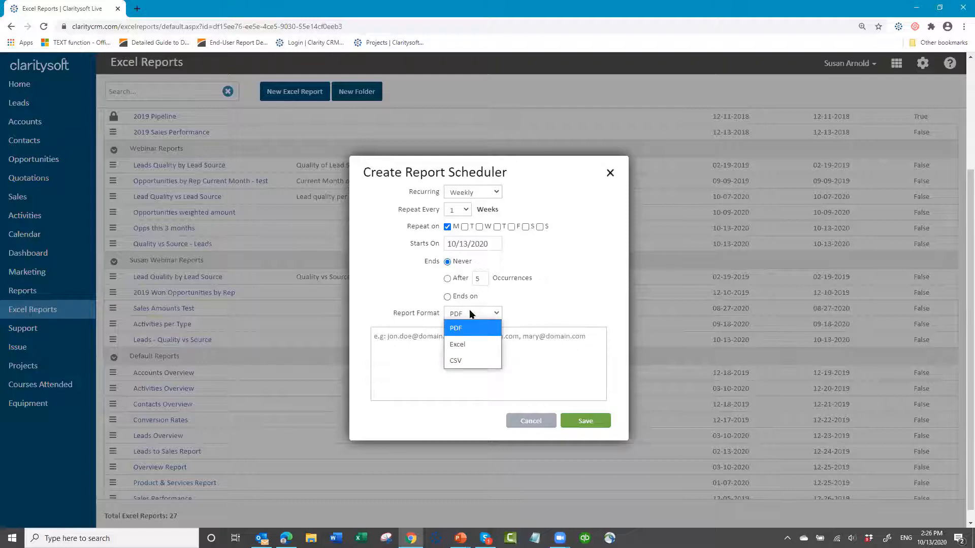
{"action": "left_click", "coordinate": [469, 344]}
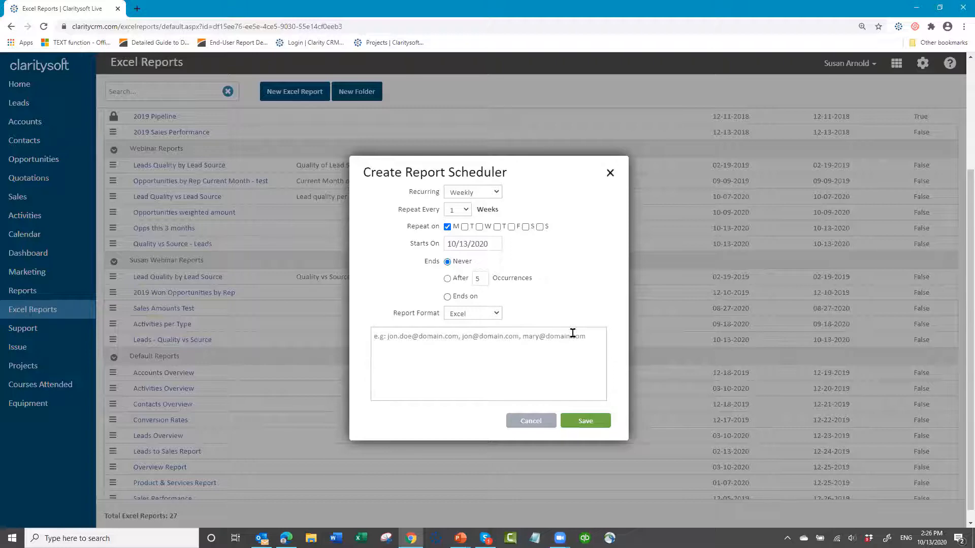
{"action": "left_click", "coordinate": [498, 192]}
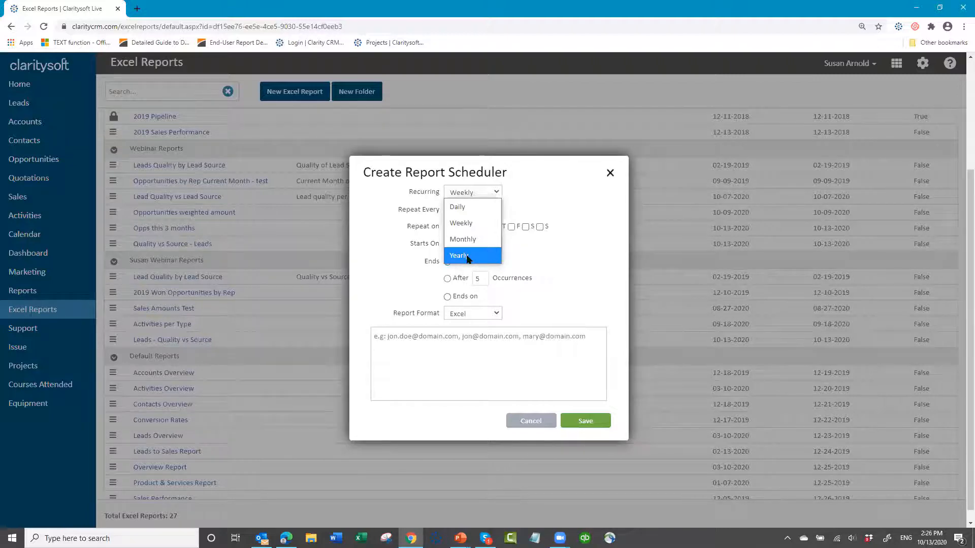
{"action": "left_click", "coordinate": [533, 424]}
{"action": "left_click", "coordinate": [532, 423]}
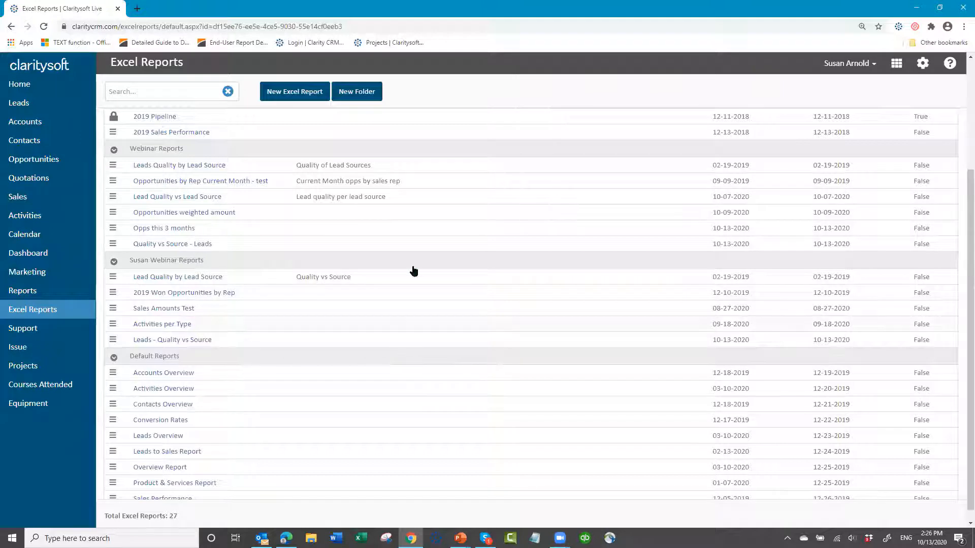
- View the Opportunities list under All Opportunities, and return it to the Close Date - This 3 months view
{"action": "left_click", "coordinate": [51, 165]}
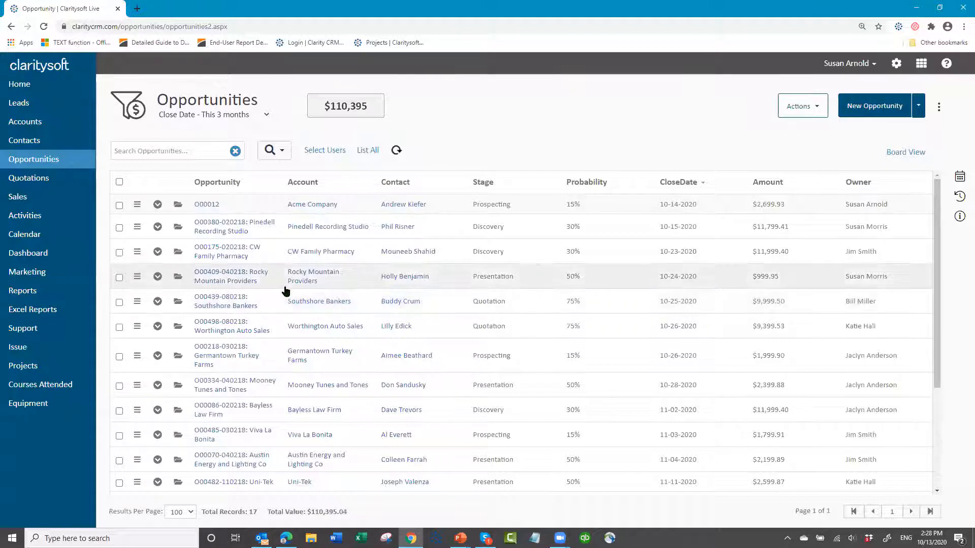
{"action": "left_click", "coordinate": [267, 114]}
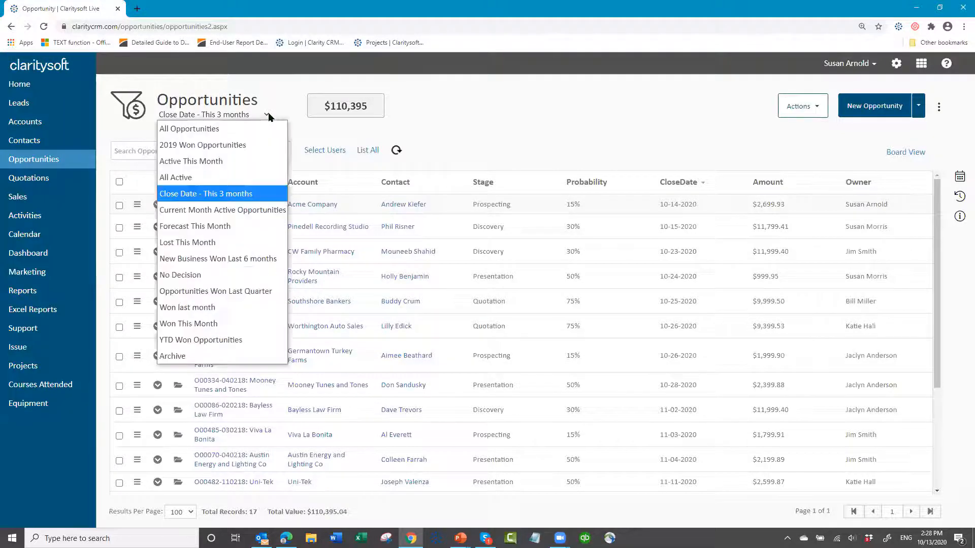
{"action": "left_click", "coordinate": [220, 130]}
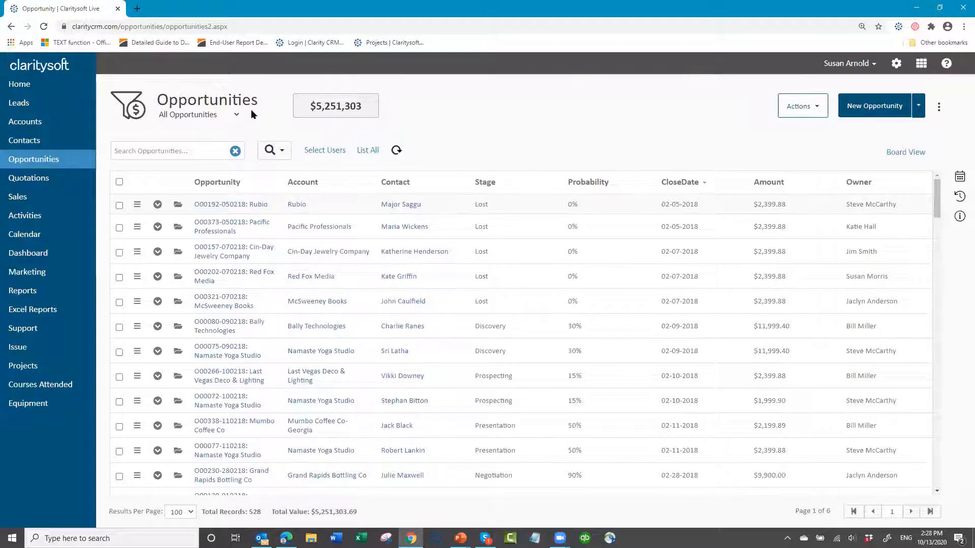
{"action": "left_click", "coordinate": [237, 116]}
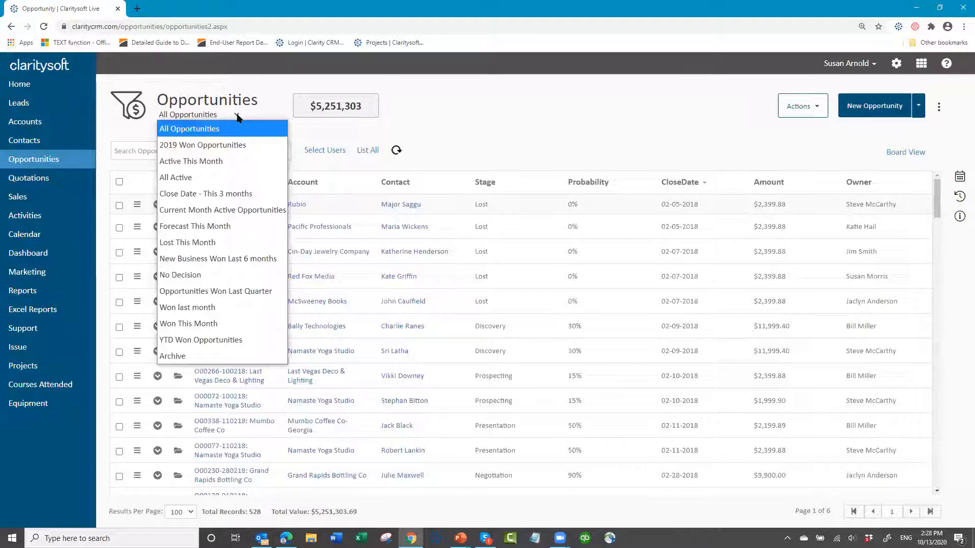
{"action": "left_click", "coordinate": [227, 196]}
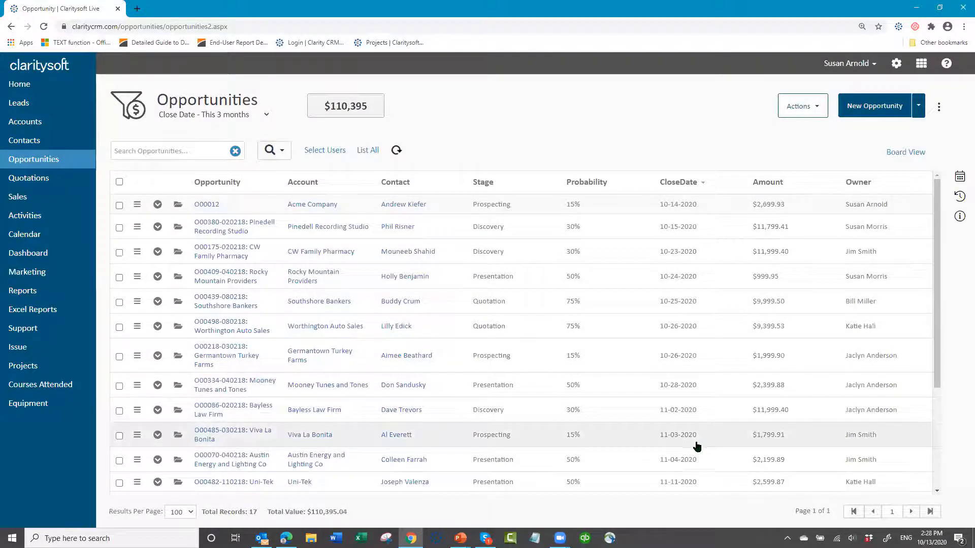
- Start a new Excel report stored in the account owner's own Webinar Reports folder
{"action": "scroll", "coordinate": [695, 449], "scroll_direction": "down", "scroll_amount": 3}
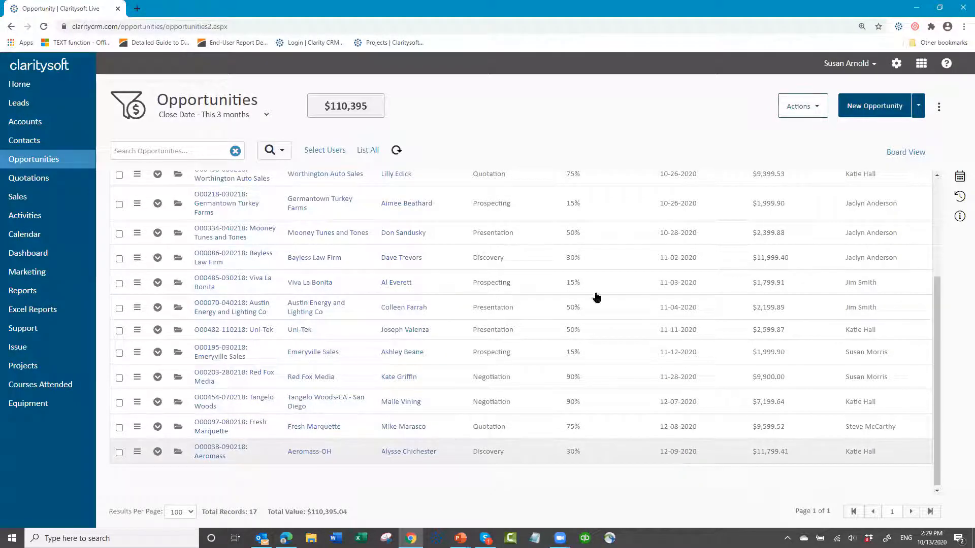
{"action": "left_click", "coordinate": [50, 315]}
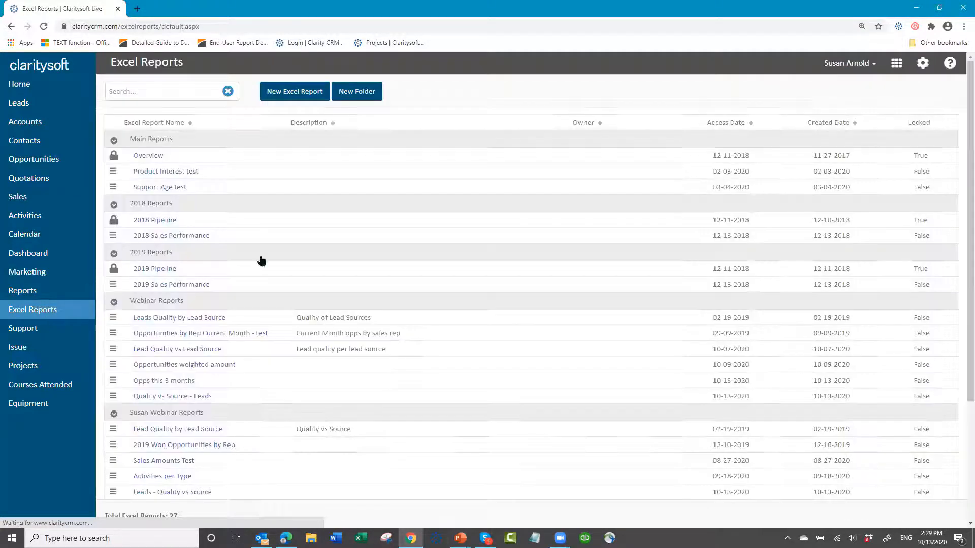
{"action": "left_click", "coordinate": [304, 94]}
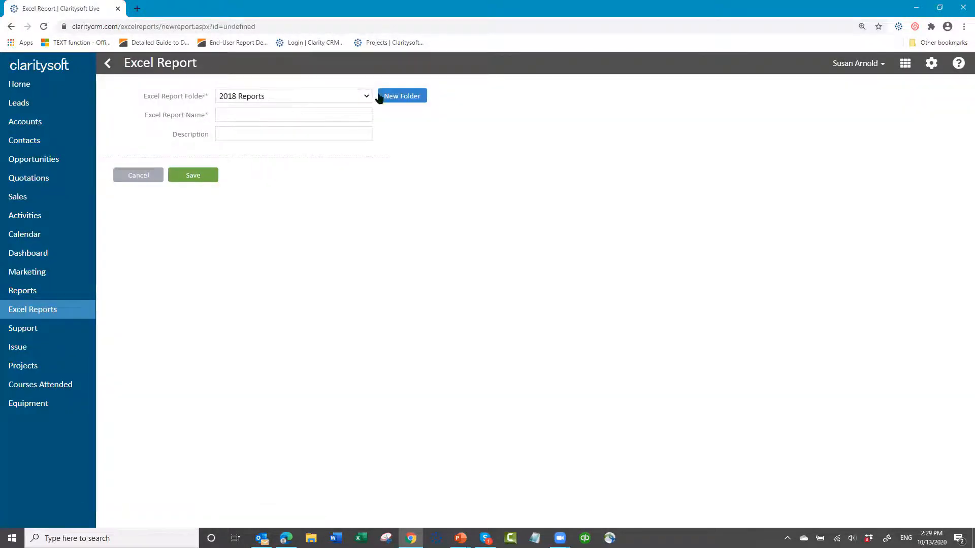
{"action": "left_click", "coordinate": [362, 99]}
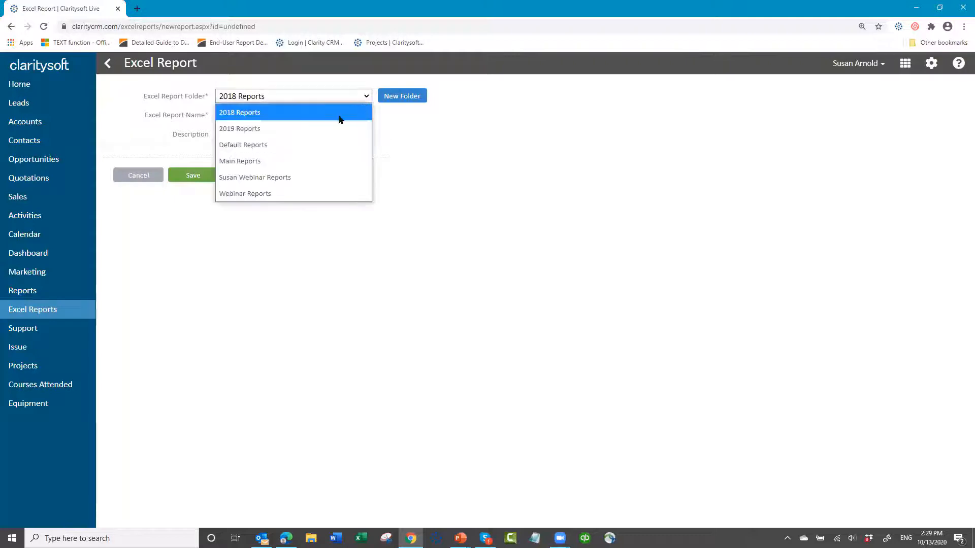
{"action": "left_click", "coordinate": [291, 184]}
- Name the Excel report Opportunities This 3 Months Weighted Value and save it
{"action": "left_click", "coordinate": [261, 116]}
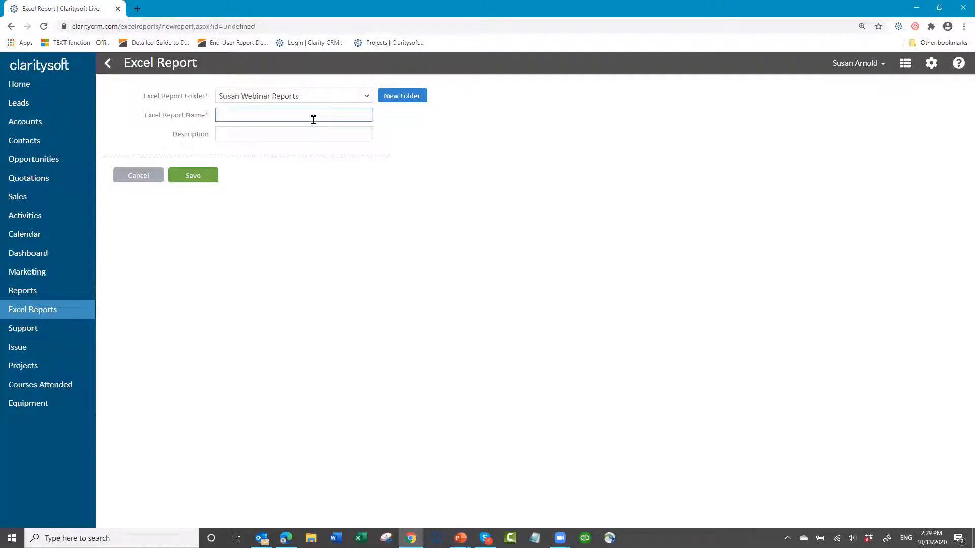
{"action": "type", "text": "Opportunities This 3 Months Weighted"}
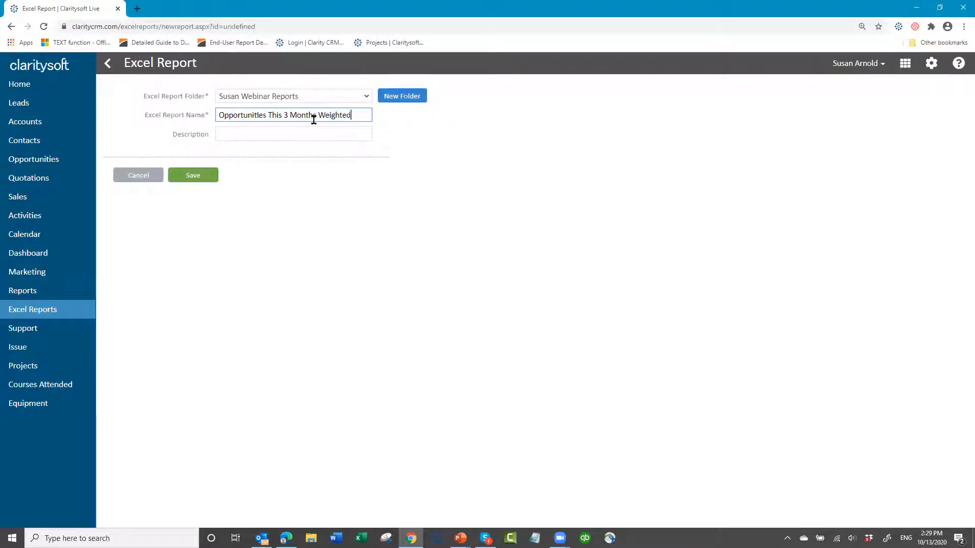
{"action": "type", "text": " Value"}
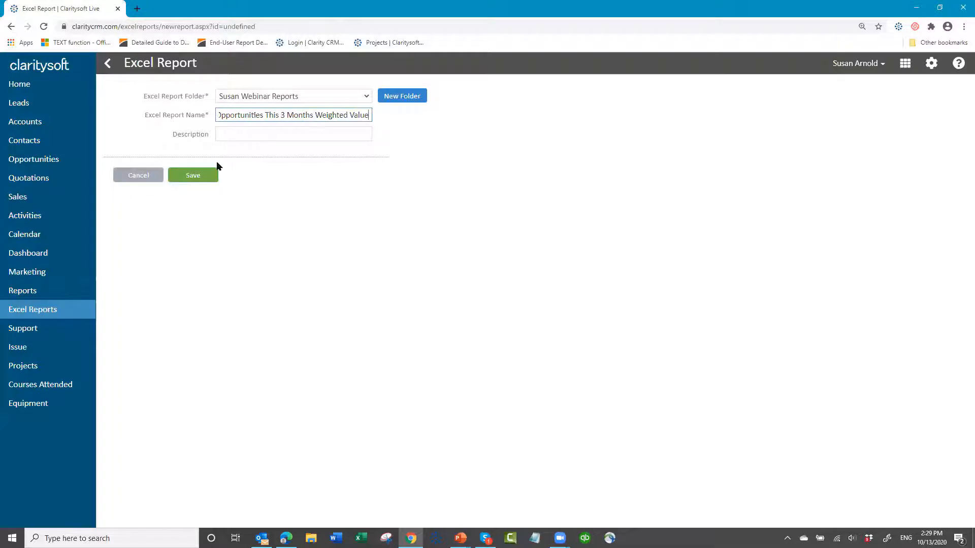
{"action": "left_click", "coordinate": [205, 183]}
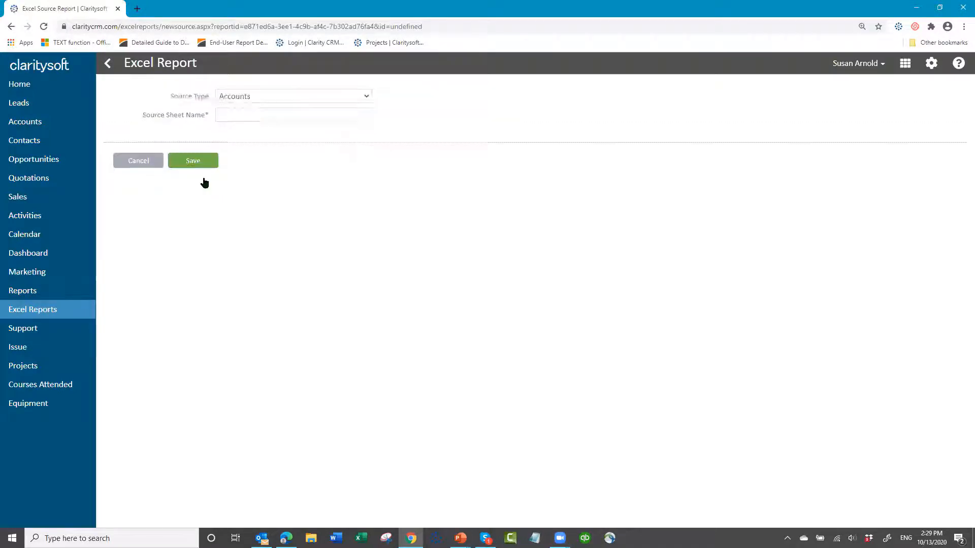
- Set the report's source type to Opportunities, name its source sheet Opportunities, and save the source
{"action": "left_click", "coordinate": [366, 97]}
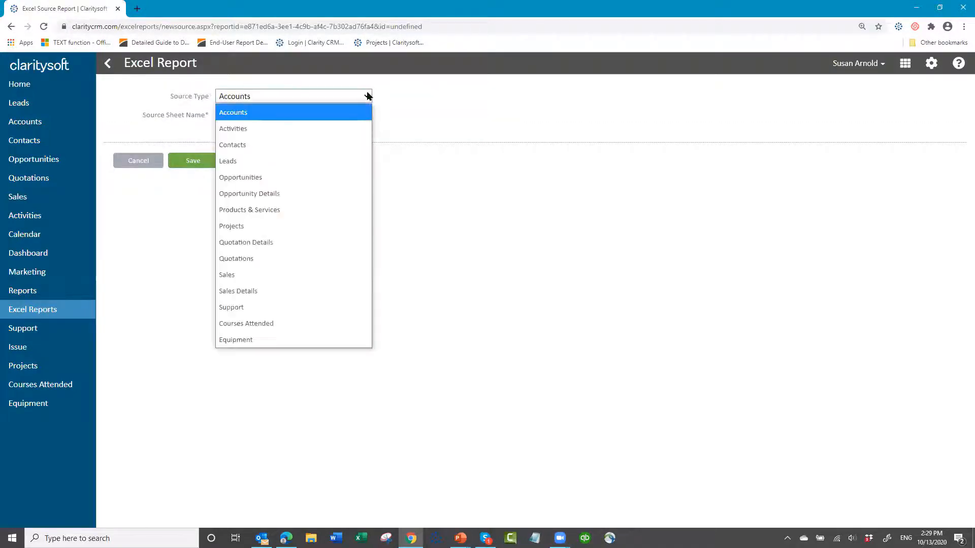
{"action": "left_click", "coordinate": [307, 176]}
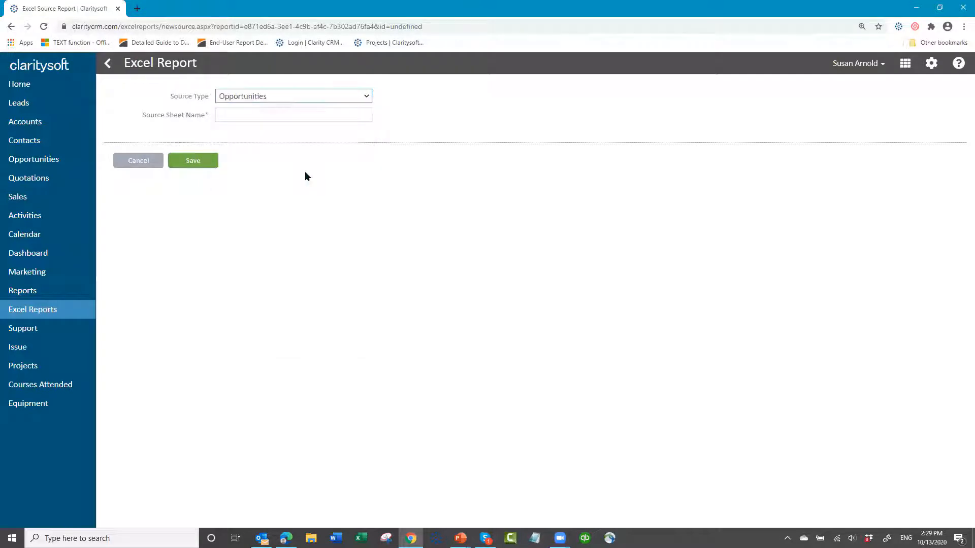
{"action": "left_click", "coordinate": [267, 114]}
{"action": "type", "text": "Oppo"}
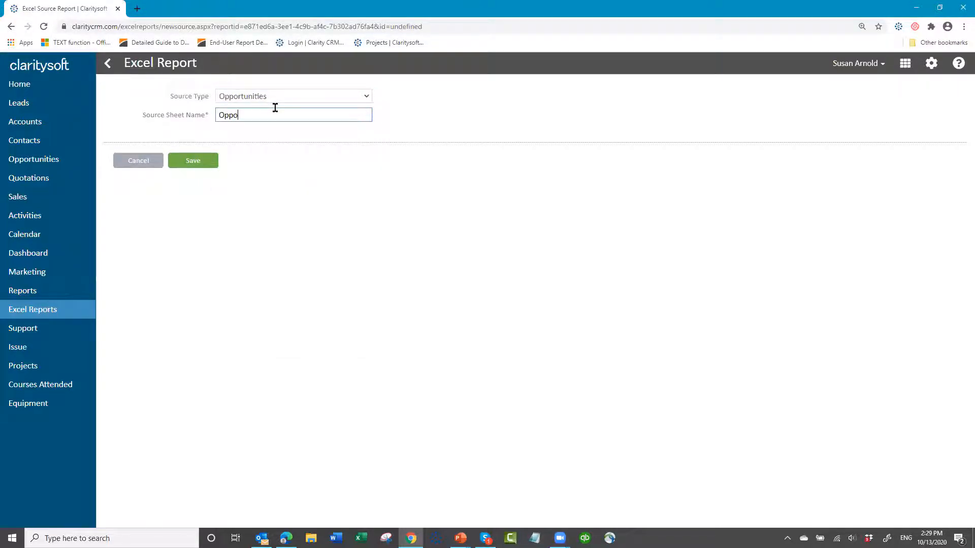
{"action": "type", "text": "ru"}
{"action": "key", "text": "BackSpace"}
{"action": "type", "text": "rtunities"}
{"action": "left_click", "coordinate": [193, 164]}
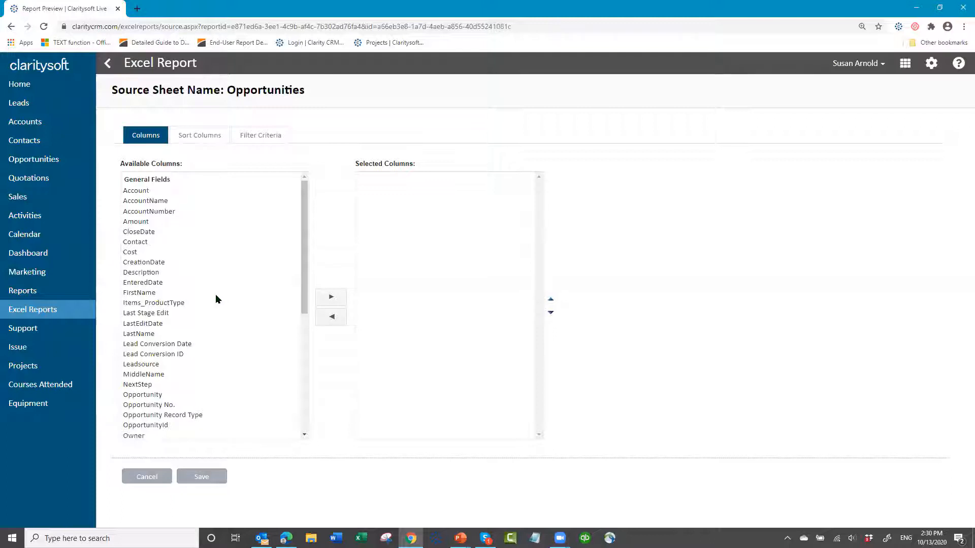
- Add the Account, Amount, CloseDate, EnteredDate, Opportunity, Owner, Probability and Stage columns to the Opportunities source sheet
{"action": "left_click", "coordinate": [136, 191]}
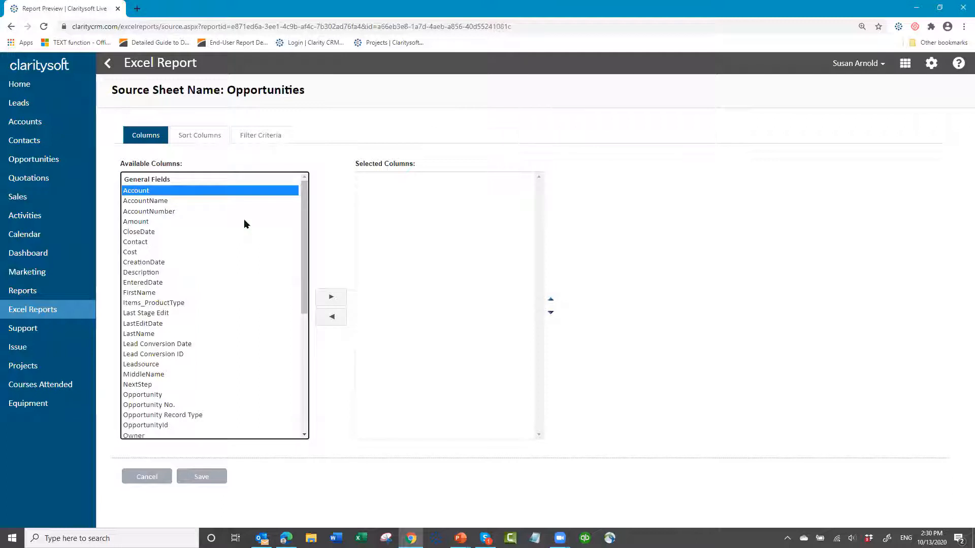
{"action": "left_click", "coordinate": [142, 223], "text": "ctrl"}
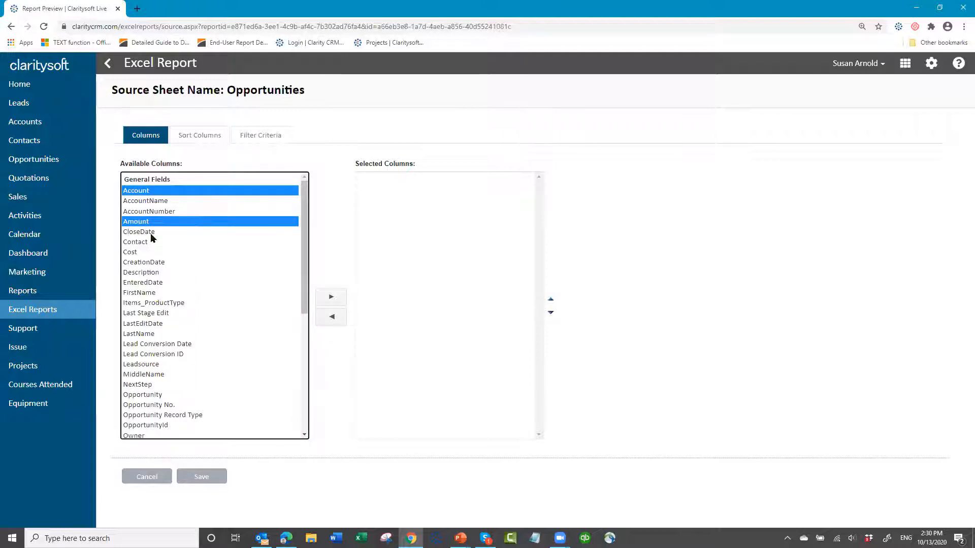
{"action": "left_click", "coordinate": [151, 232], "text": "ctrl"}
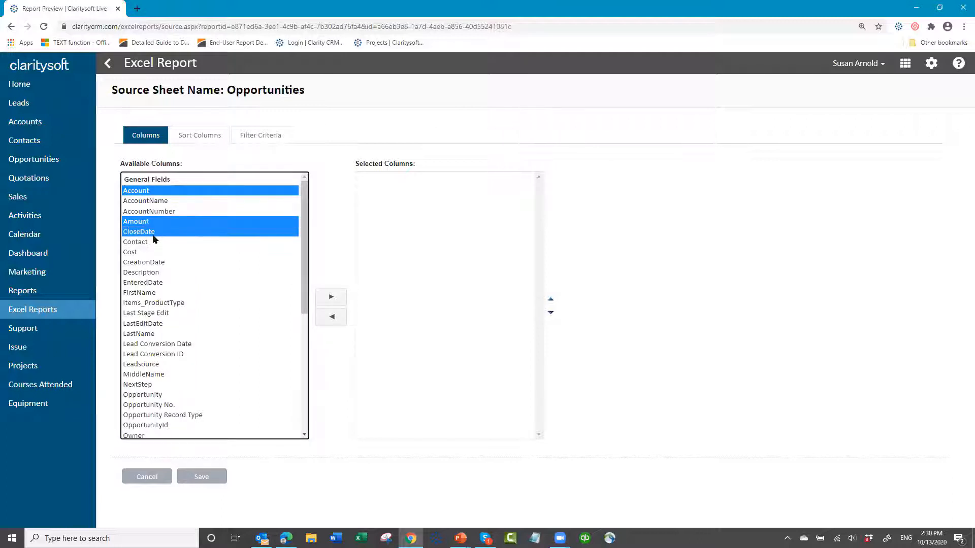
{"action": "left_click", "coordinate": [154, 282], "text": "ctrl"}
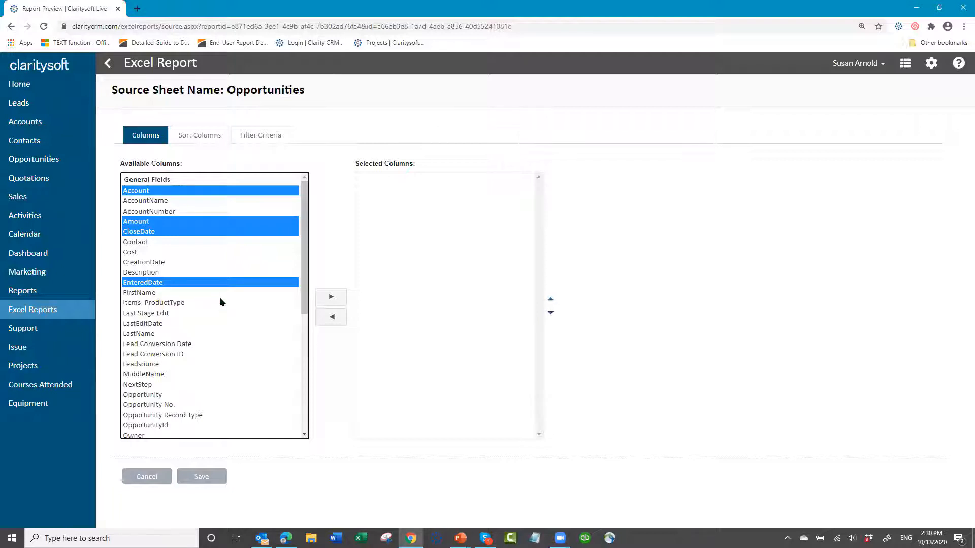
{"action": "left_click", "coordinate": [162, 395], "text": "ctrl"}
{"action": "scroll", "coordinate": [237, 337], "scroll_direction": "down", "scroll_amount": 1}
{"action": "scroll", "coordinate": [238, 336], "scroll_direction": "down", "scroll_amount": 3}
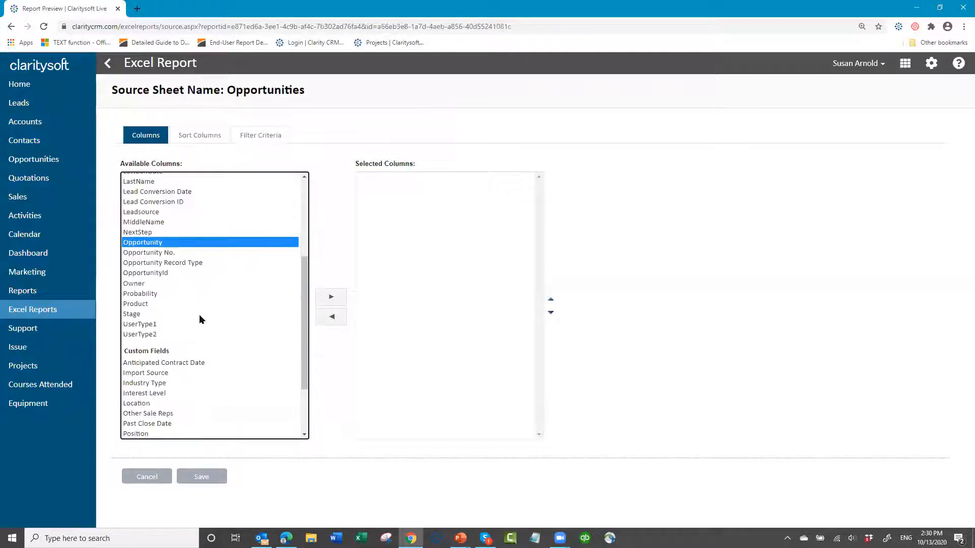
{"action": "left_click", "coordinate": [132, 284], "text": "ctrl"}
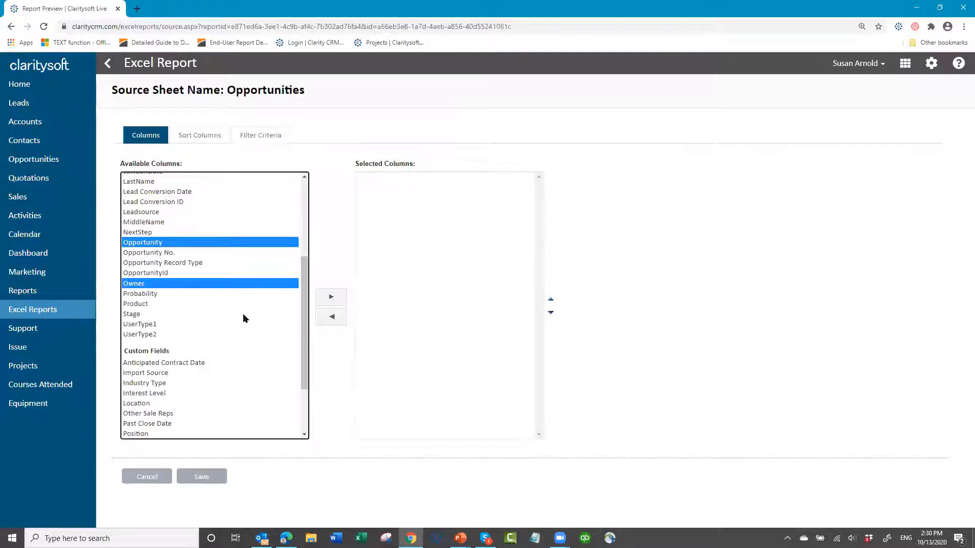
{"action": "left_click", "coordinate": [138, 294], "text": "ctrl"}
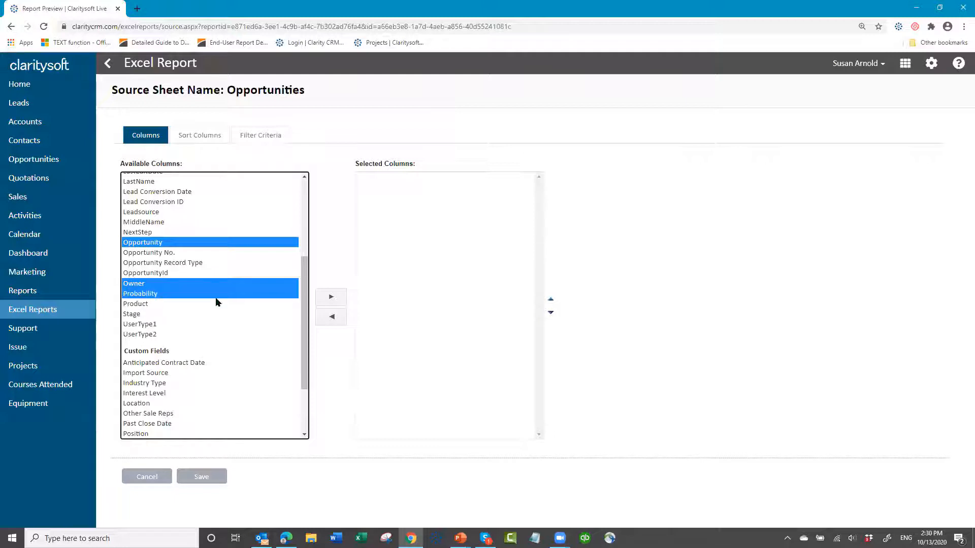
{"action": "left_click", "coordinate": [128, 314], "text": "ctrl"}
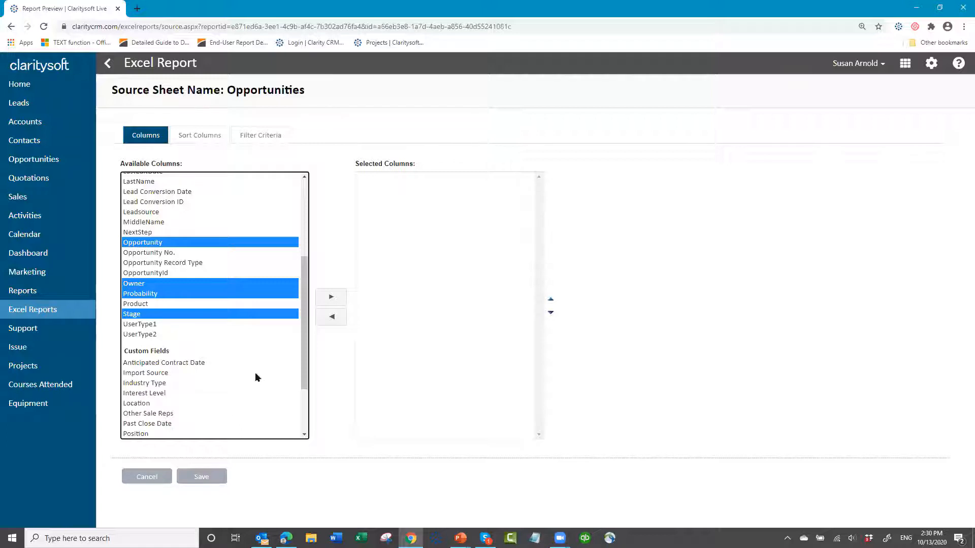
{"action": "left_click", "coordinate": [331, 299]}
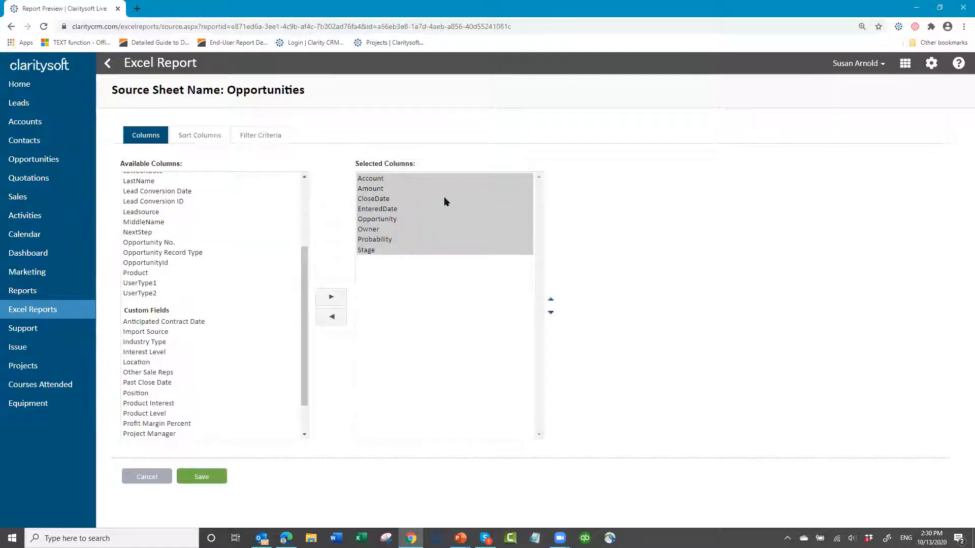
- Reorder the selected columns so that Opportunity and Owner directly follow Account
{"action": "left_click", "coordinate": [385, 220]}
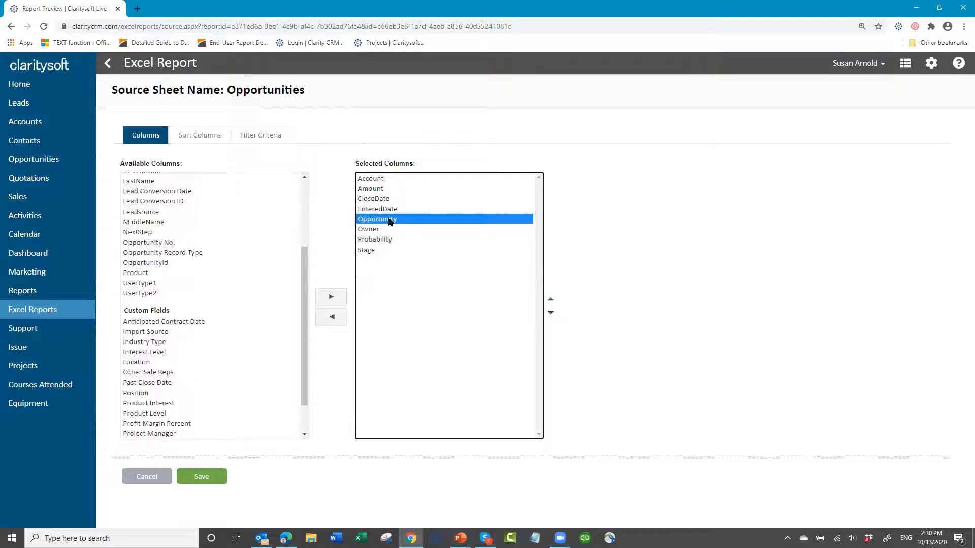
{"action": "left_click", "coordinate": [551, 300]}
{"action": "left_click", "coordinate": [550, 300]}
{"action": "left_click", "coordinate": [551, 300]}
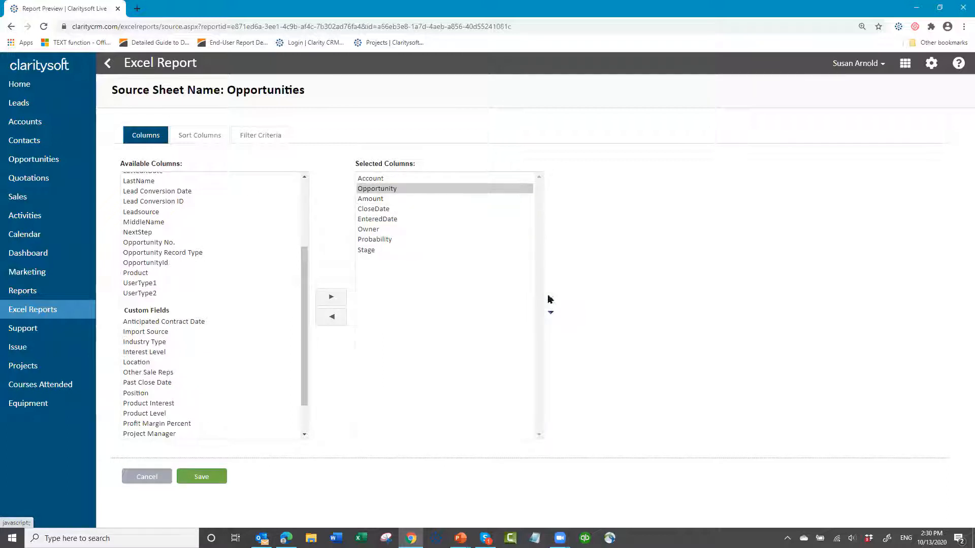
{"action": "left_click", "coordinate": [378, 229]}
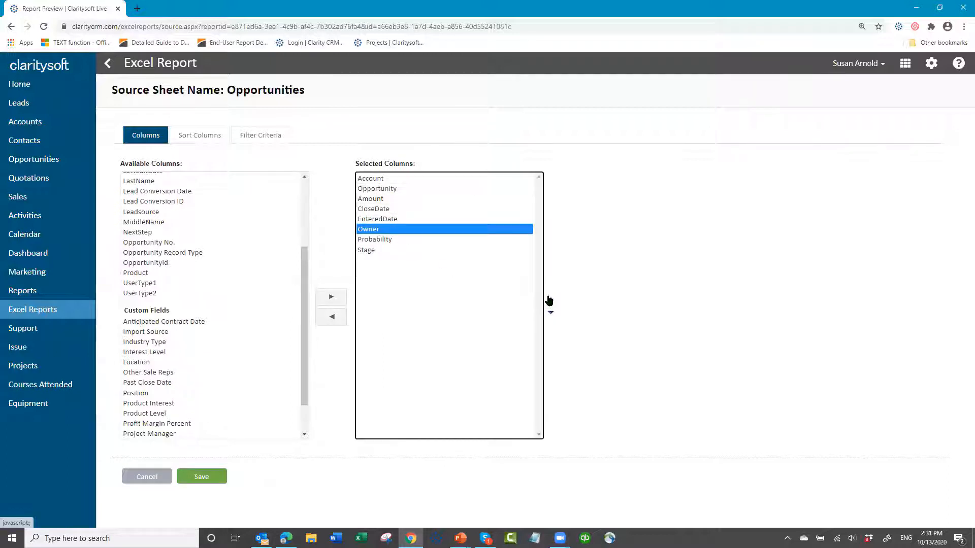
{"action": "left_click", "coordinate": [550, 300]}
{"action": "left_click", "coordinate": [551, 300]}
{"action": "left_click", "coordinate": [549, 300]}
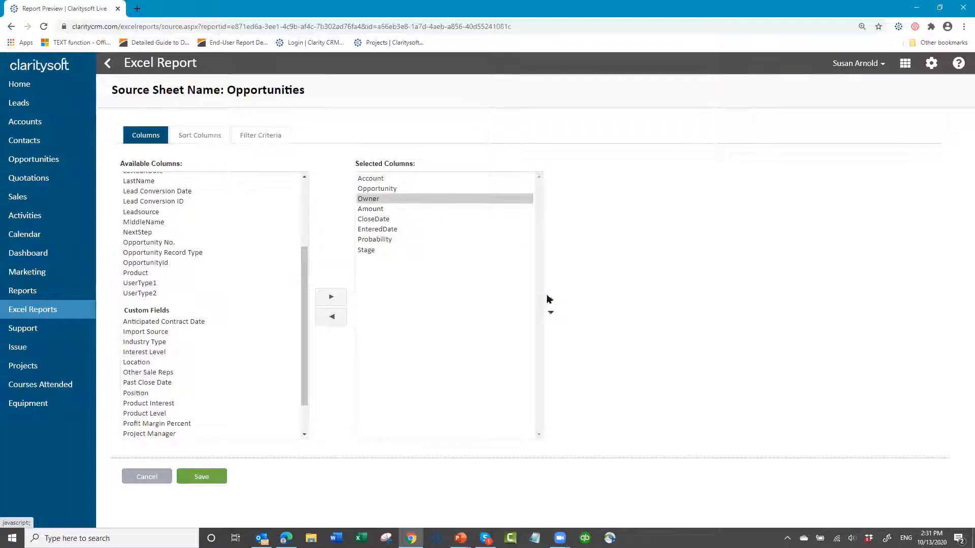
- Reorder the remaining selected columns after Owner as EnteredDate, CloseDate, Stage, Probability and Amount
{"action": "left_click", "coordinate": [370, 209]}
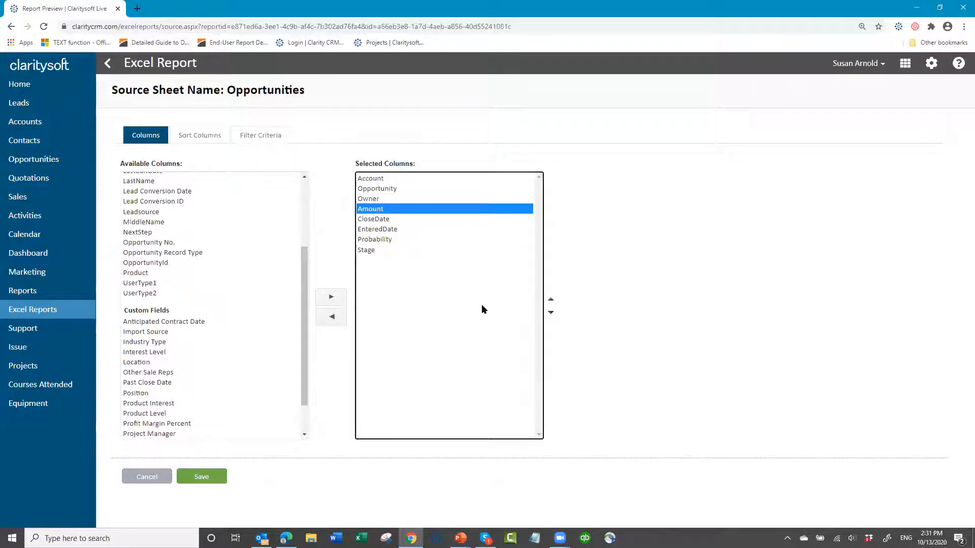
{"action": "left_click", "coordinate": [552, 311]}
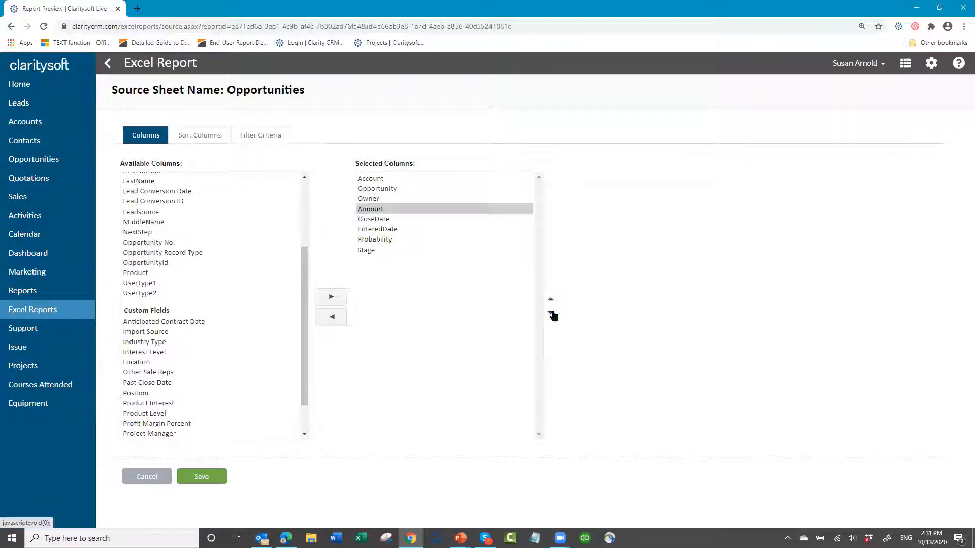
{"action": "left_click", "coordinate": [552, 311]}
{"action": "left_click", "coordinate": [552, 311]}
{"action": "left_click", "coordinate": [551, 312]}
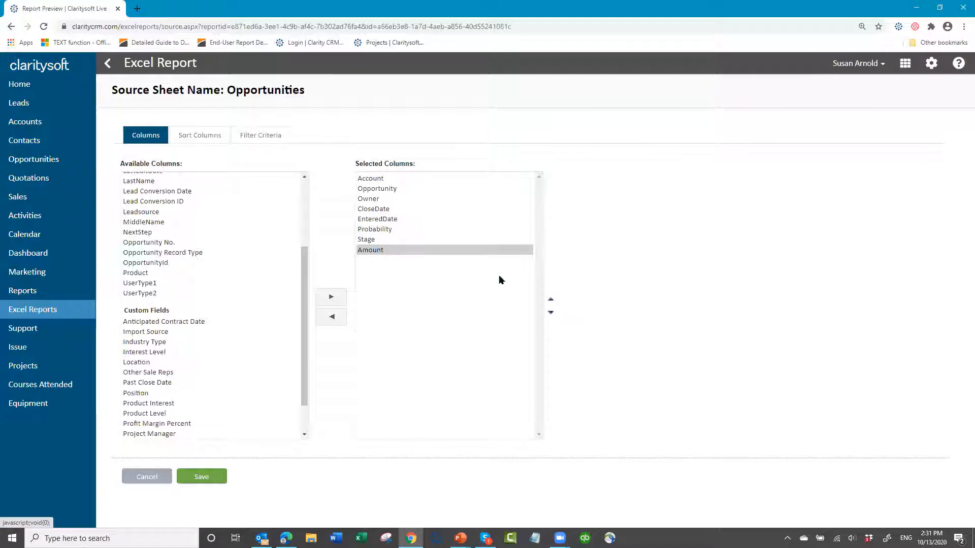
{"action": "left_click", "coordinate": [379, 229]}
{"action": "left_click", "coordinate": [551, 313]}
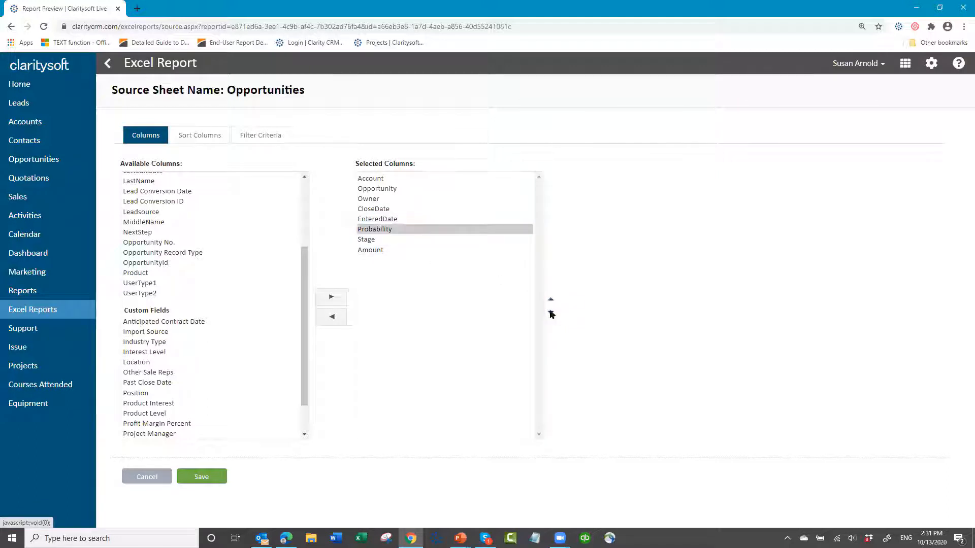
{"action": "left_click", "coordinate": [386, 209]}
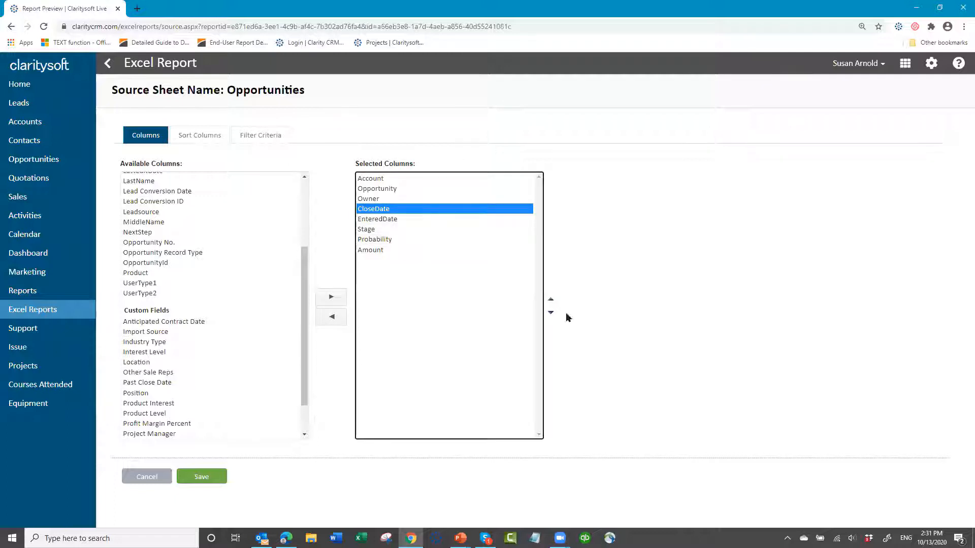
{"action": "left_click", "coordinate": [551, 313]}
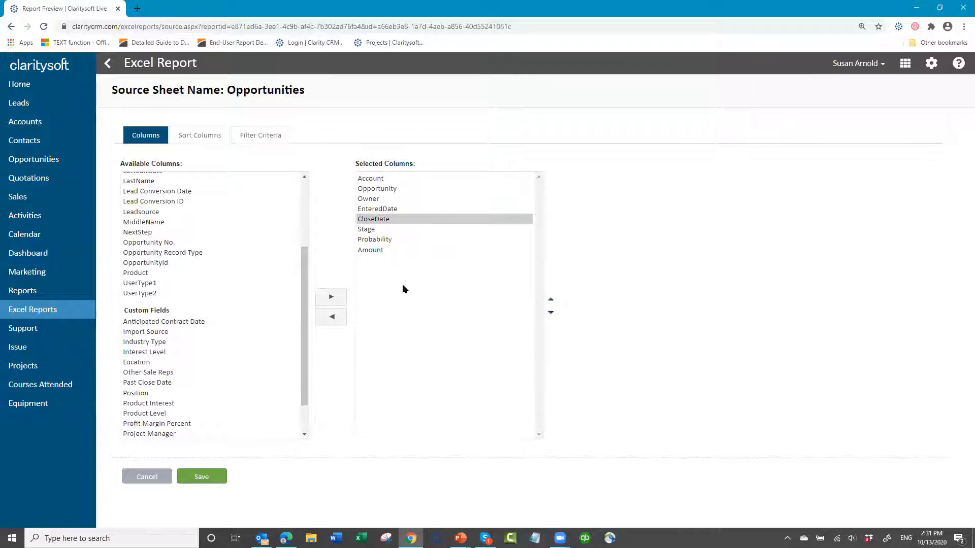
- Open the sort column settings for the Opportunities source sheet
{"action": "left_click", "coordinate": [208, 137]}
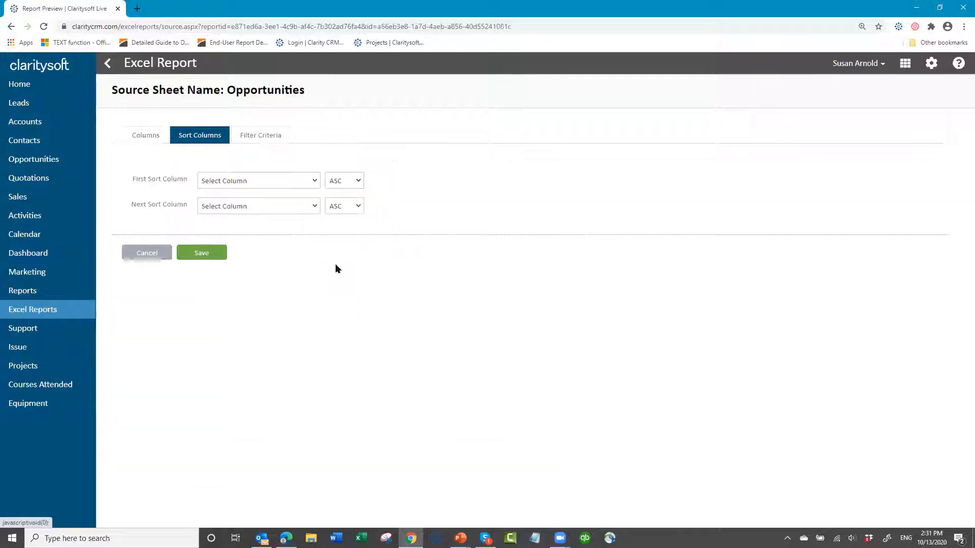
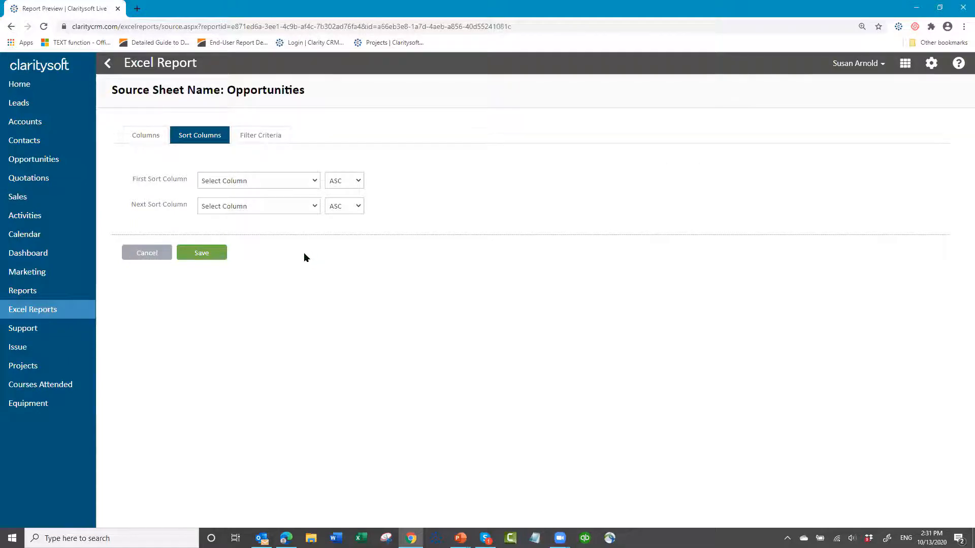
- Set the first sort column of the Opportunities source sheet to CloseDate in DESC order
{"action": "left_click", "coordinate": [313, 181]}
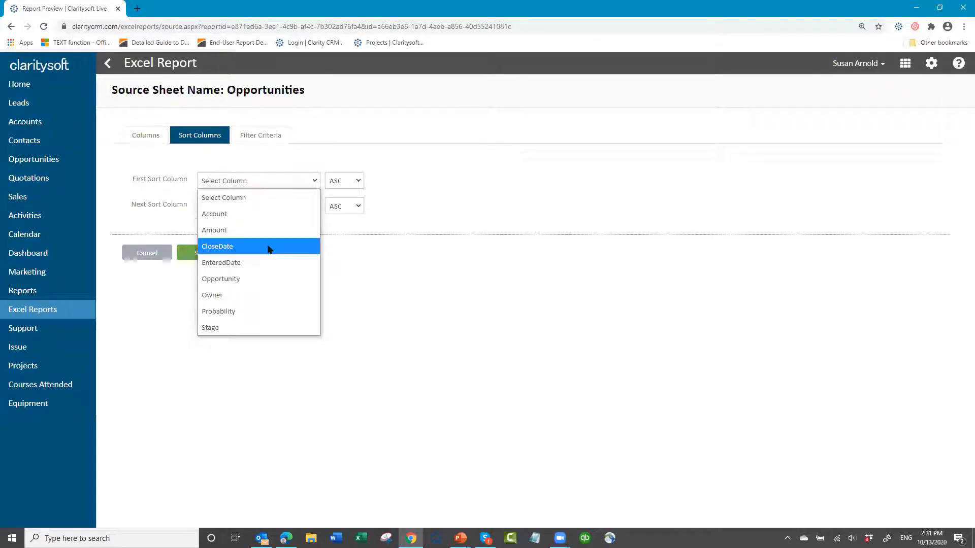
{"action": "left_click", "coordinate": [269, 246]}
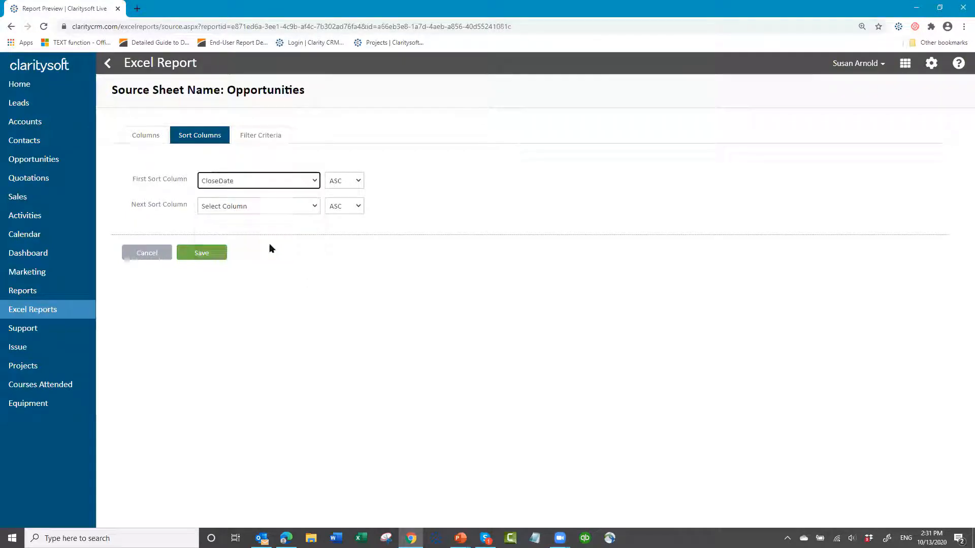
{"action": "left_click", "coordinate": [359, 183]}
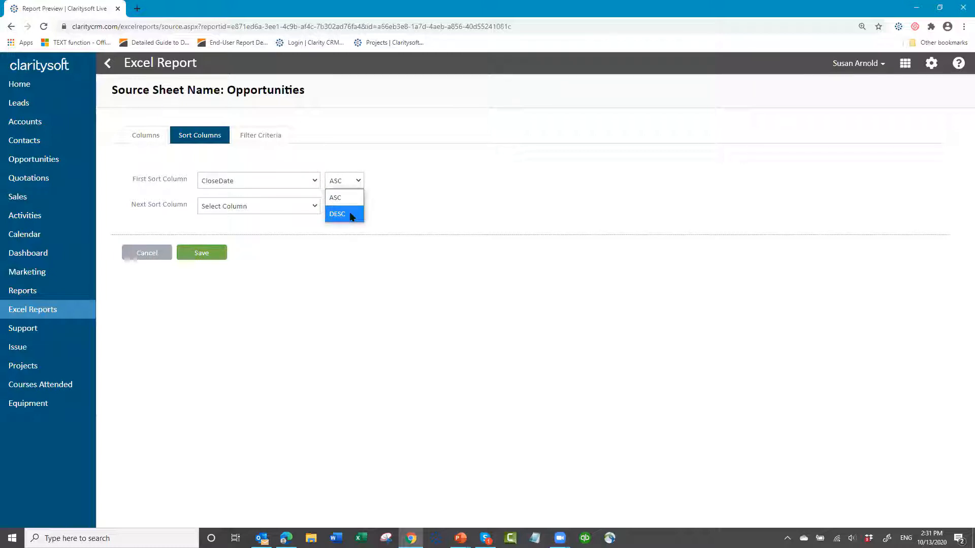
{"action": "left_click", "coordinate": [352, 217]}
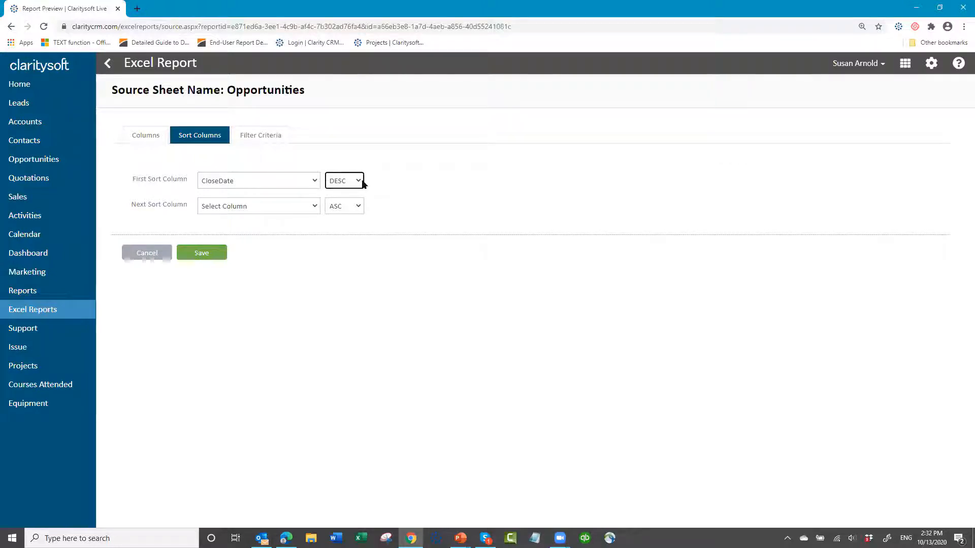
- Add a time-based filter to the source sheet limiting CloseDate to This 3 Month
{"action": "left_click", "coordinate": [268, 138]}
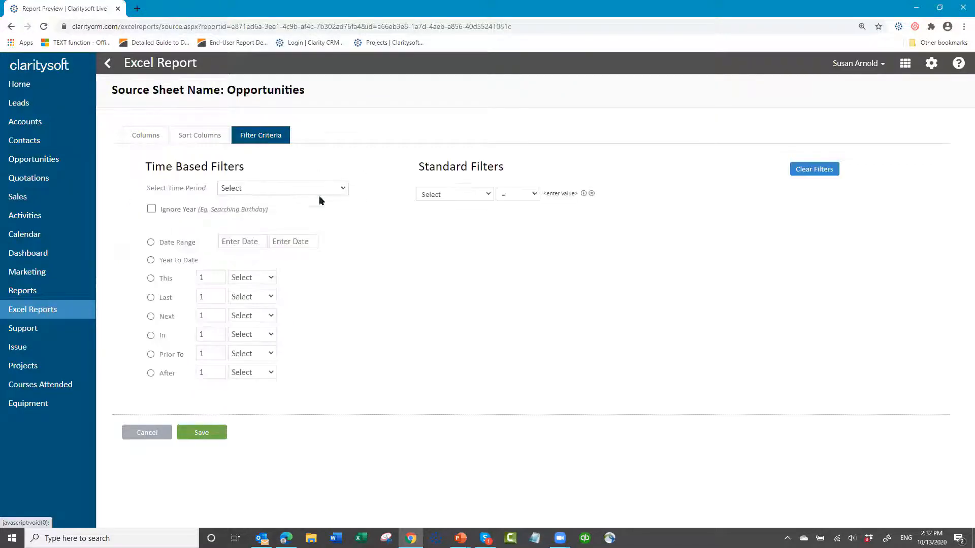
{"action": "left_click", "coordinate": [344, 188]}
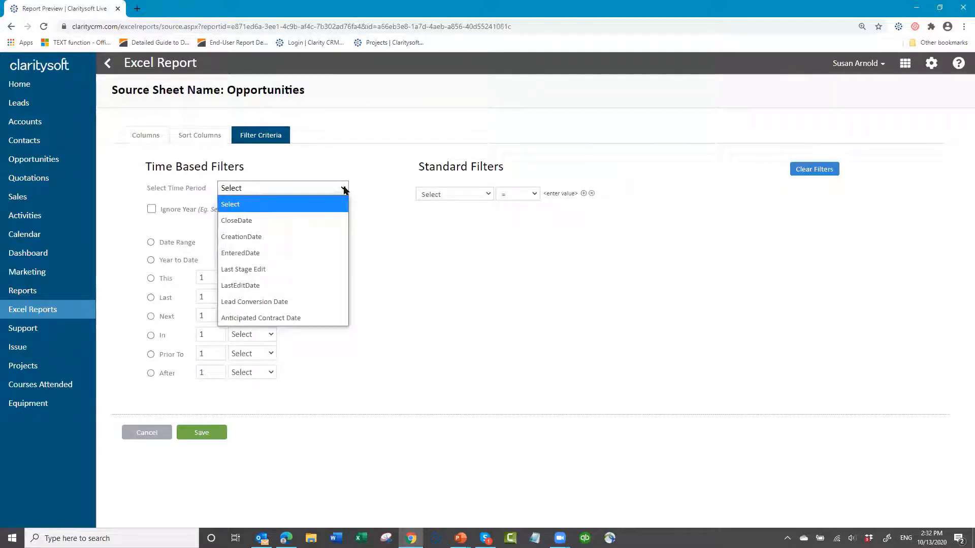
{"action": "left_click", "coordinate": [305, 223]}
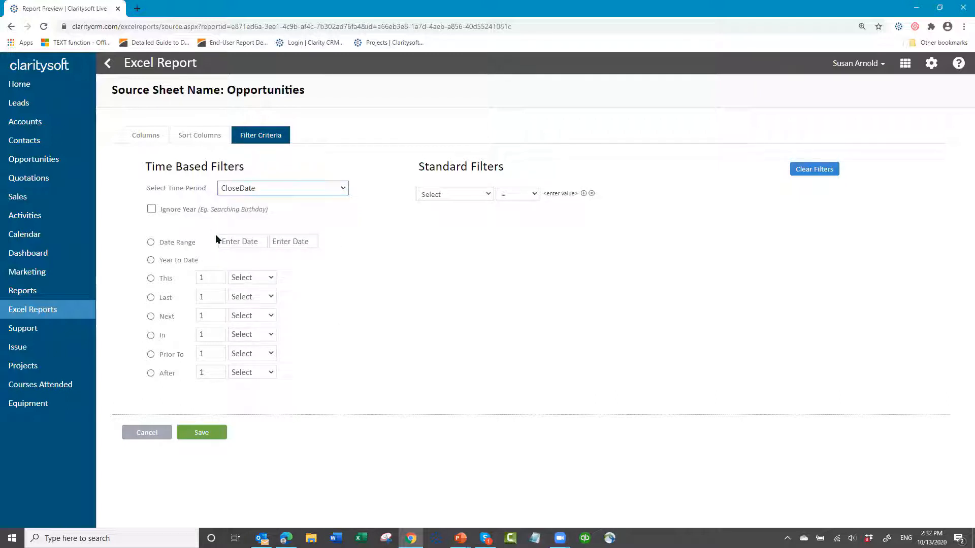
{"action": "left_click", "coordinate": [151, 279]}
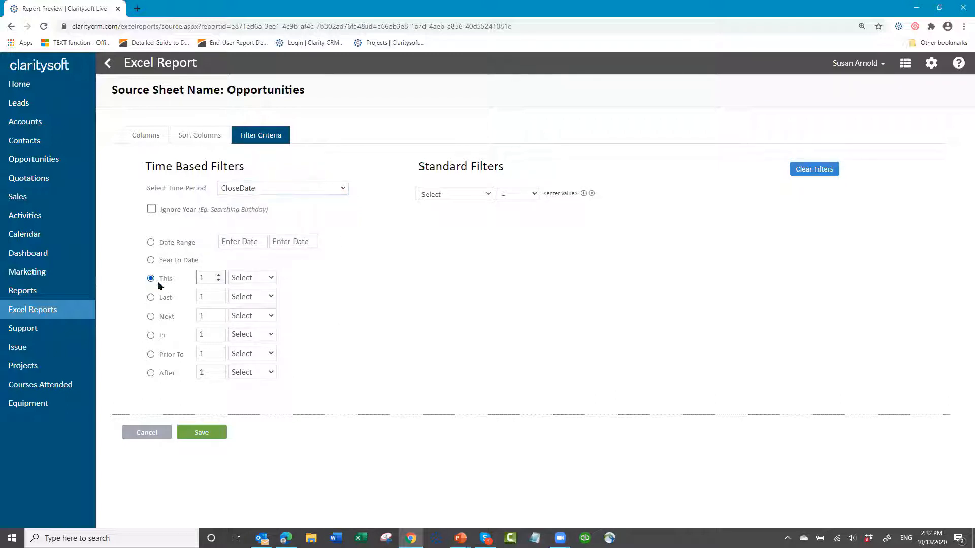
{"action": "left_click", "coordinate": [218, 275]}
{"action": "left_click", "coordinate": [218, 275]}
{"action": "left_click", "coordinate": [273, 280]}
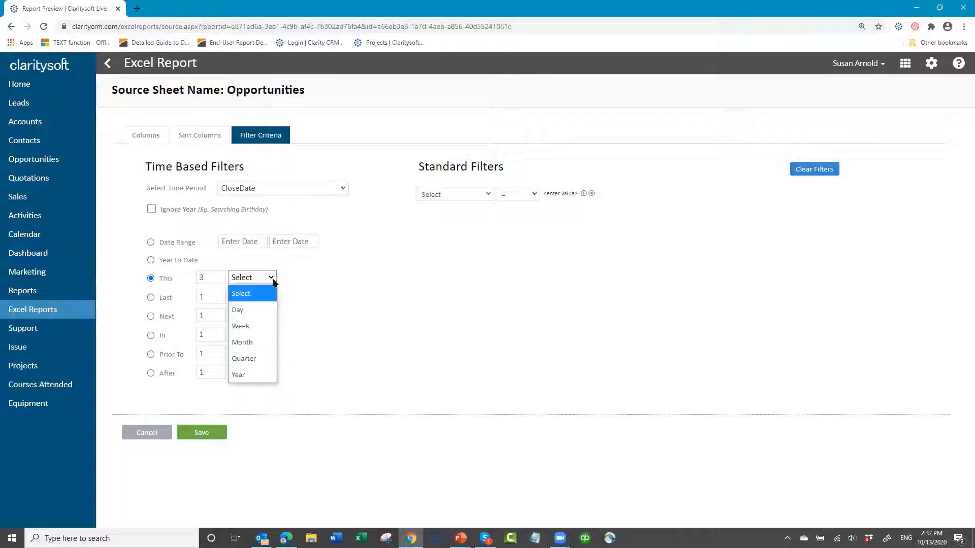
{"action": "left_click", "coordinate": [269, 342]}
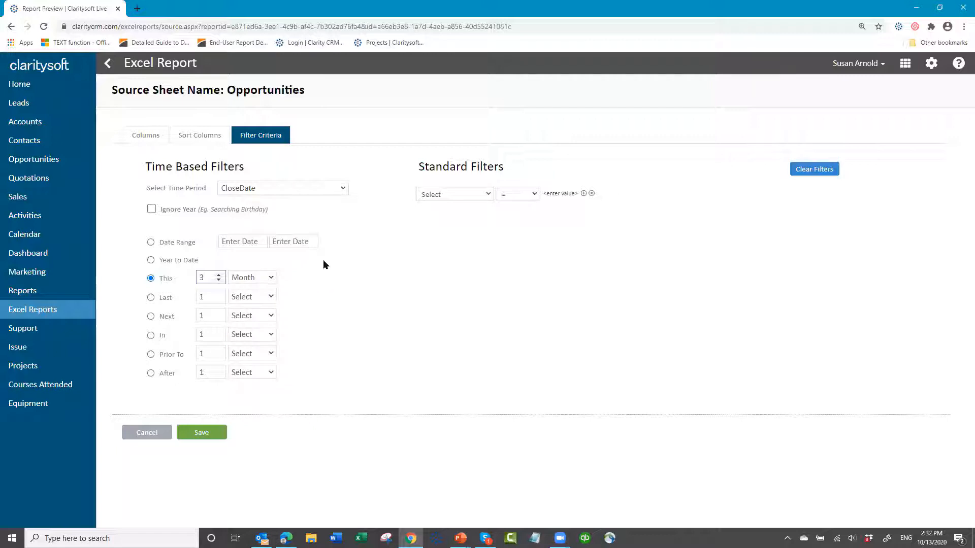
{"action": "left_click", "coordinate": [272, 277]}
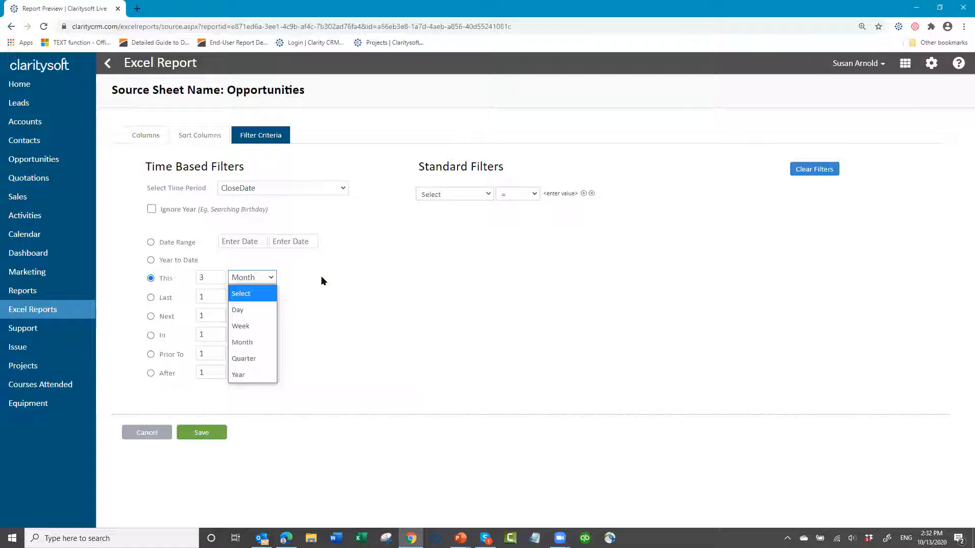
{"action": "left_click", "coordinate": [343, 278]}
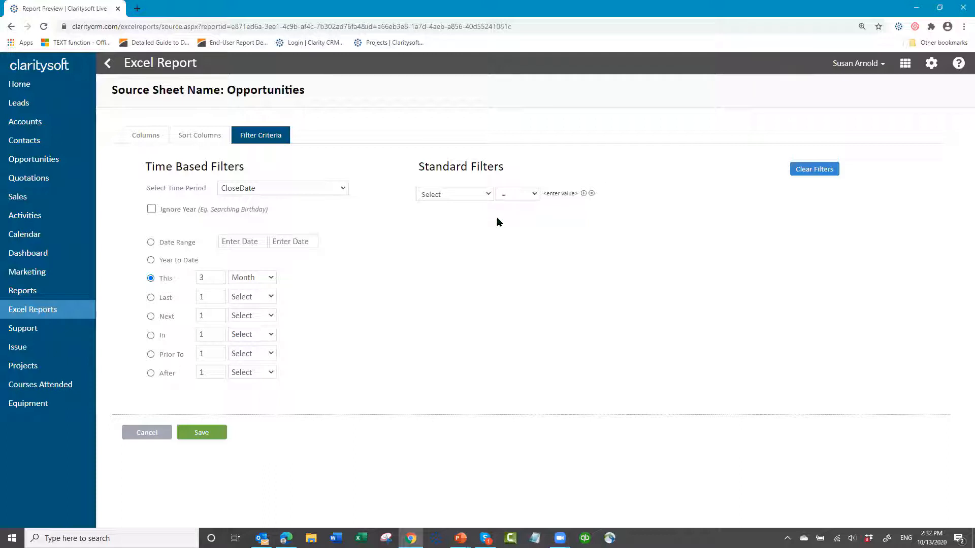
- Add a standard filter for Stage <> won and save the source sheet
{"action": "left_click", "coordinate": [488, 194]}
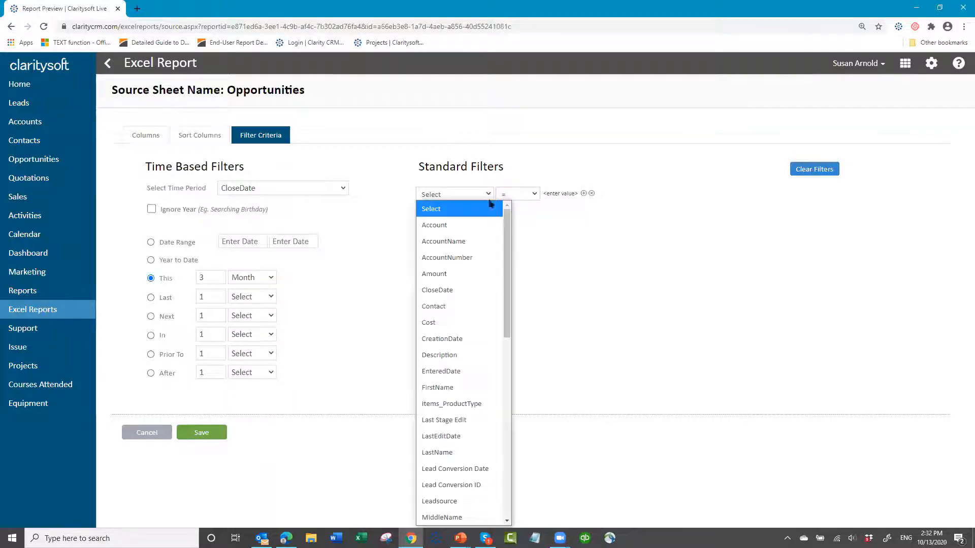
{"action": "scroll", "coordinate": [456, 396], "scroll_direction": "down", "scroll_amount": 6}
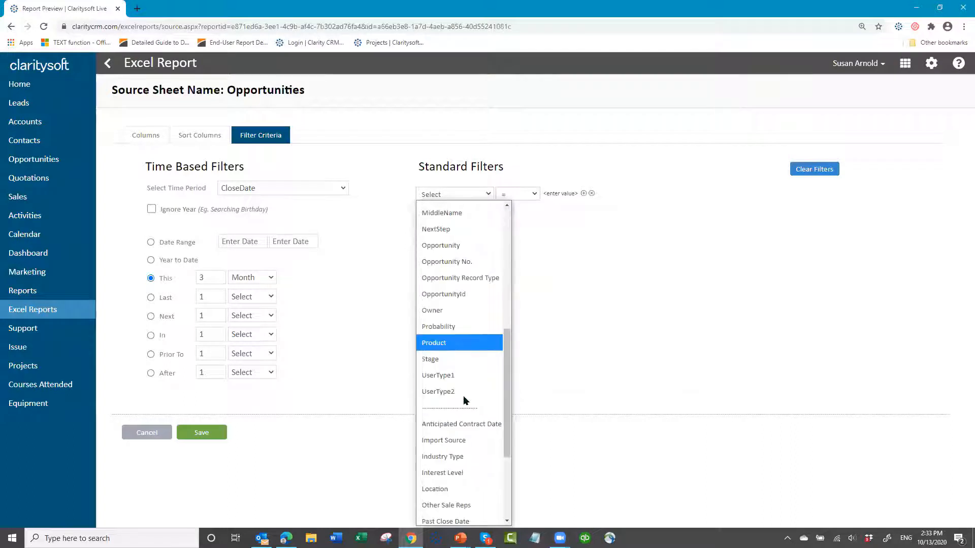
{"action": "left_click", "coordinate": [443, 359]}
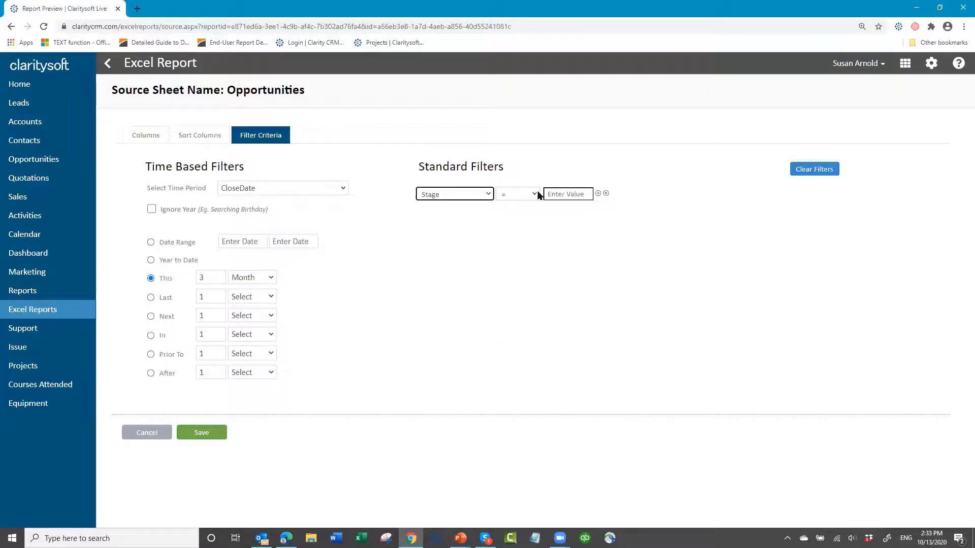
{"action": "left_click", "coordinate": [533, 194]}
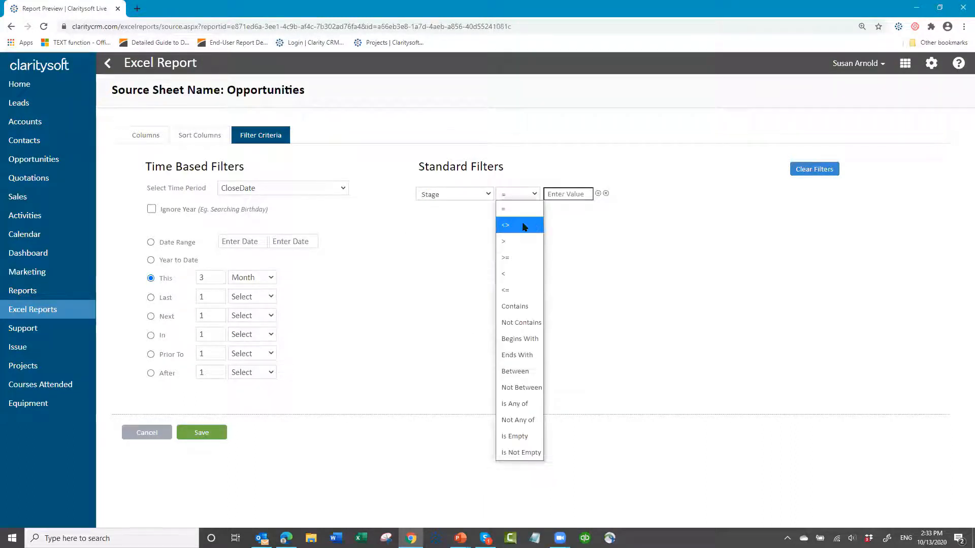
{"action": "left_click", "coordinate": [526, 226]}
{"action": "left_click", "coordinate": [560, 196]}
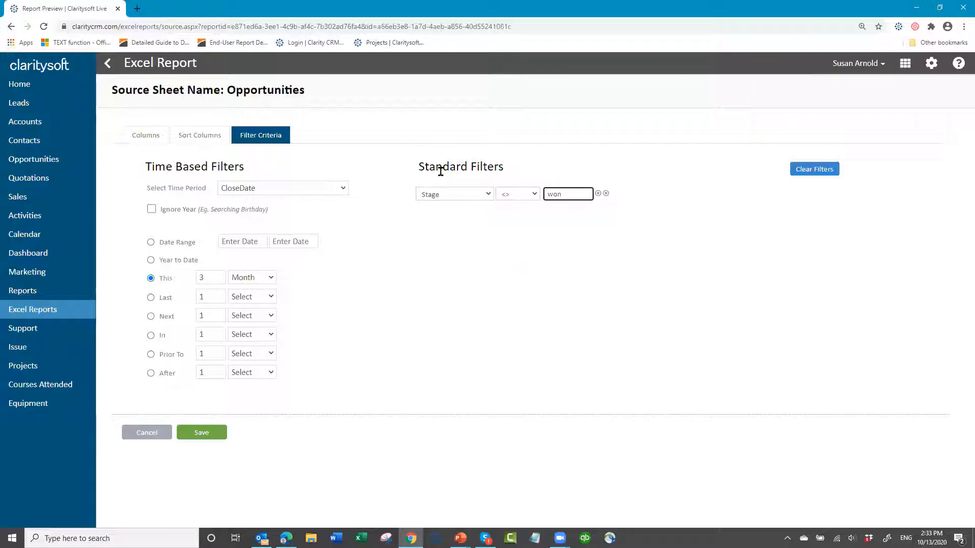
{"action": "left_click", "coordinate": [201, 434]}
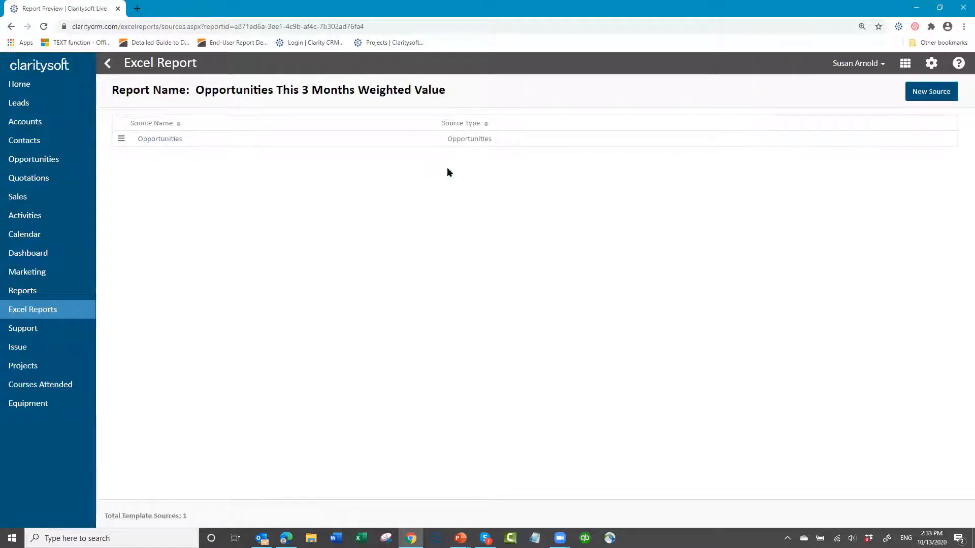
- Download the template of the Opportunities This 3 Months Weighted Value report and open it in Excel with its macros enabled
{"action": "left_click", "coordinate": [107, 64]}
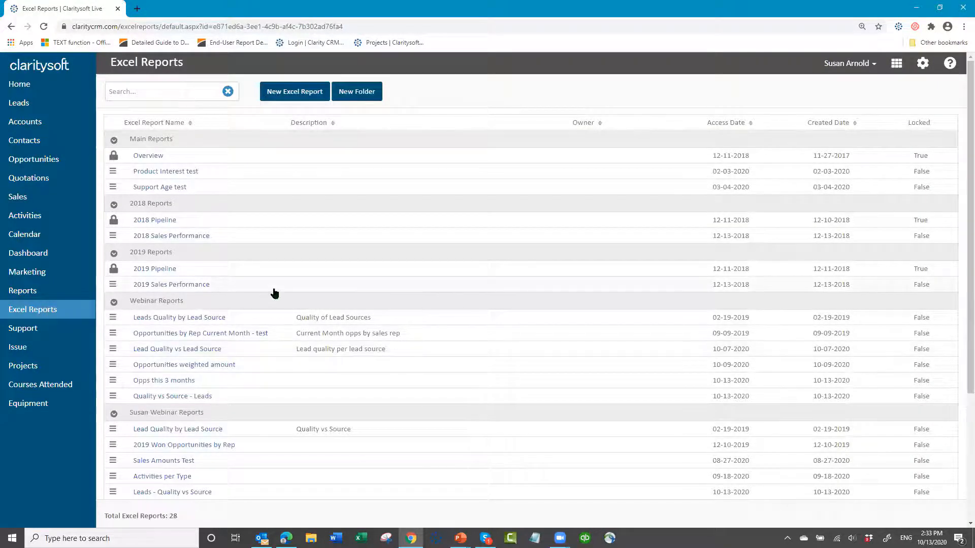
{"action": "scroll", "coordinate": [275, 293], "scroll_direction": "down", "scroll_amount": 1}
{"action": "scroll", "coordinate": [250, 409], "scroll_direction": "down", "scroll_amount": 2}
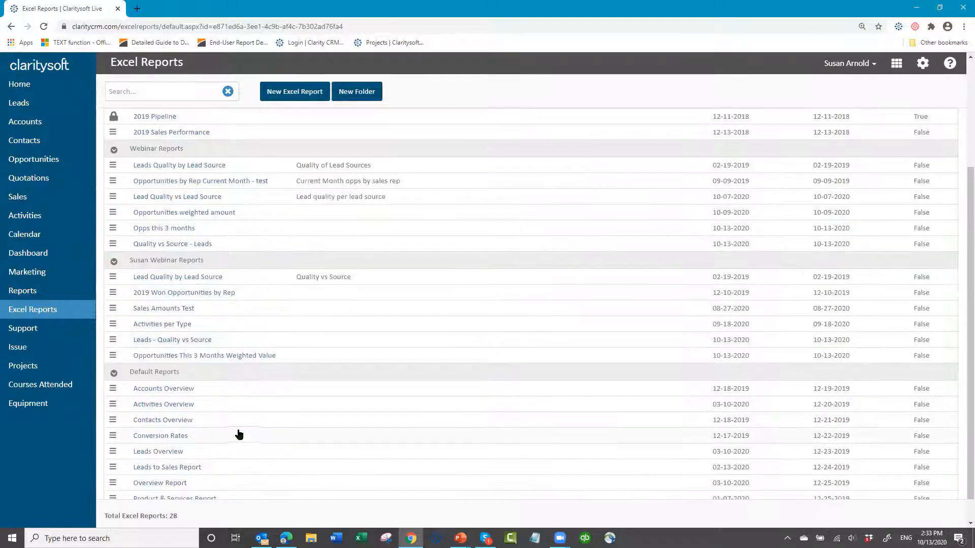
{"action": "left_click", "coordinate": [112, 357]}
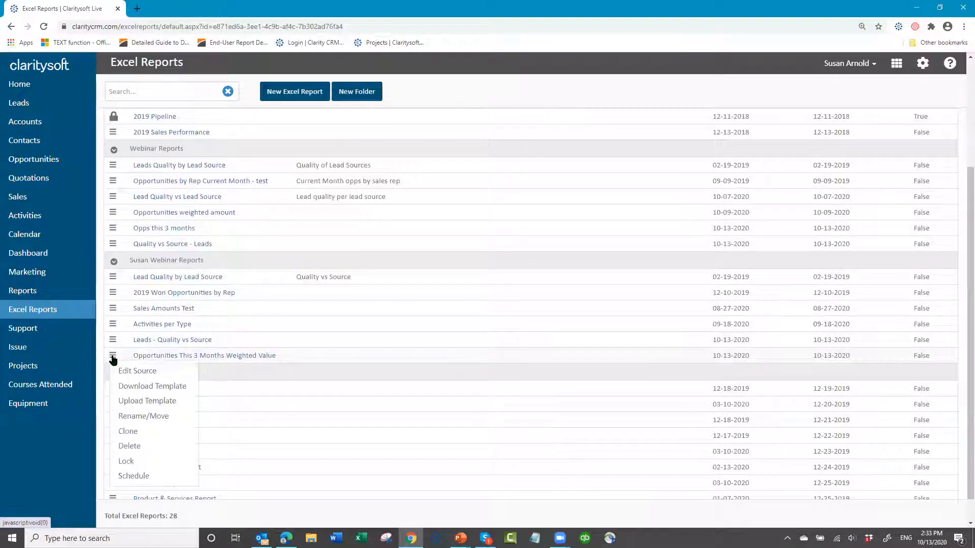
{"action": "left_click", "coordinate": [132, 389]}
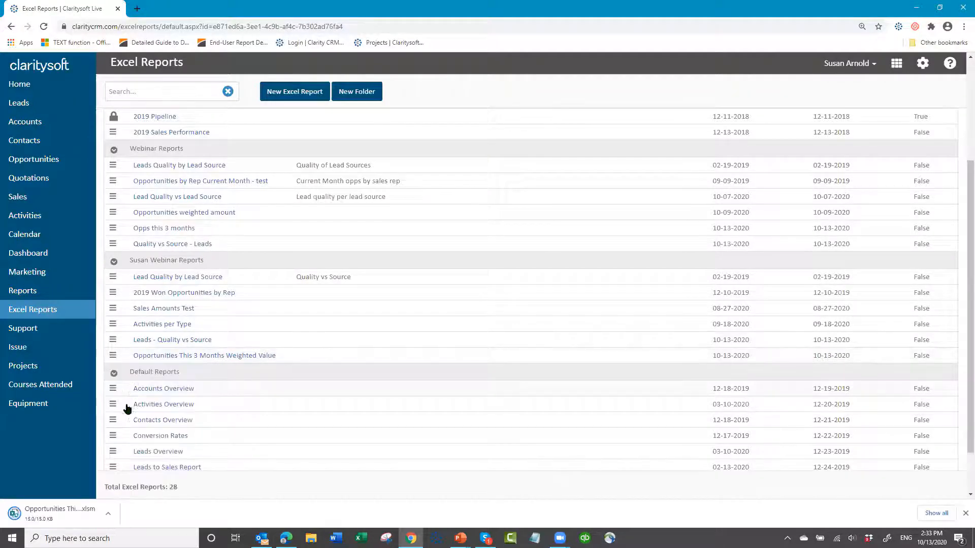
{"action": "left_click", "coordinate": [53, 513]}
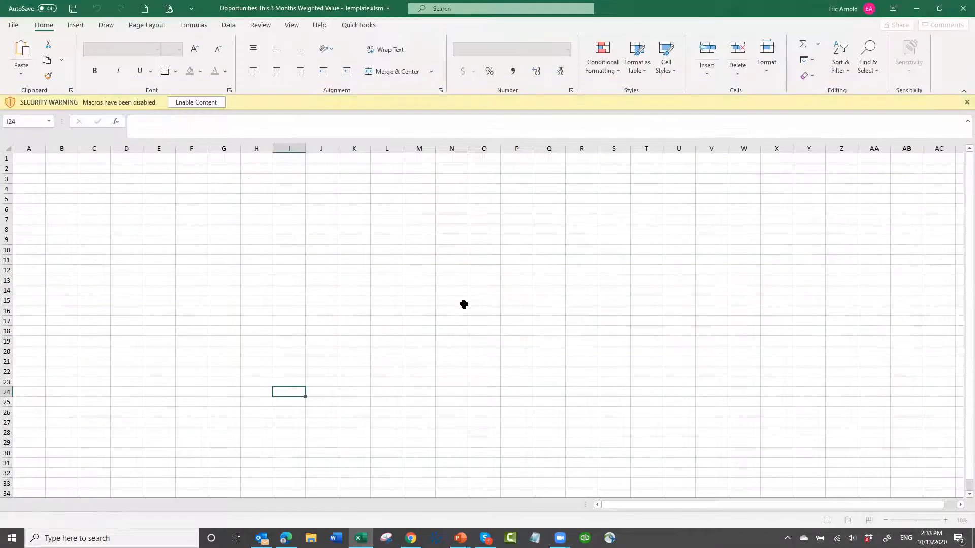
{"action": "left_click", "coordinate": [199, 102]}
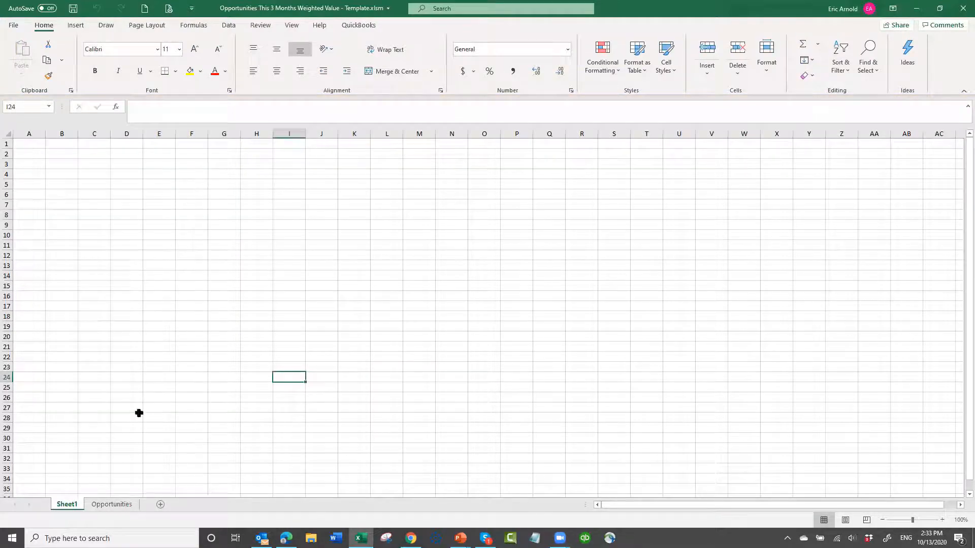
- On the Opportunities sheet, widen column J and enter the header Weighted Amount in J2
{"action": "left_click", "coordinate": [112, 504]}
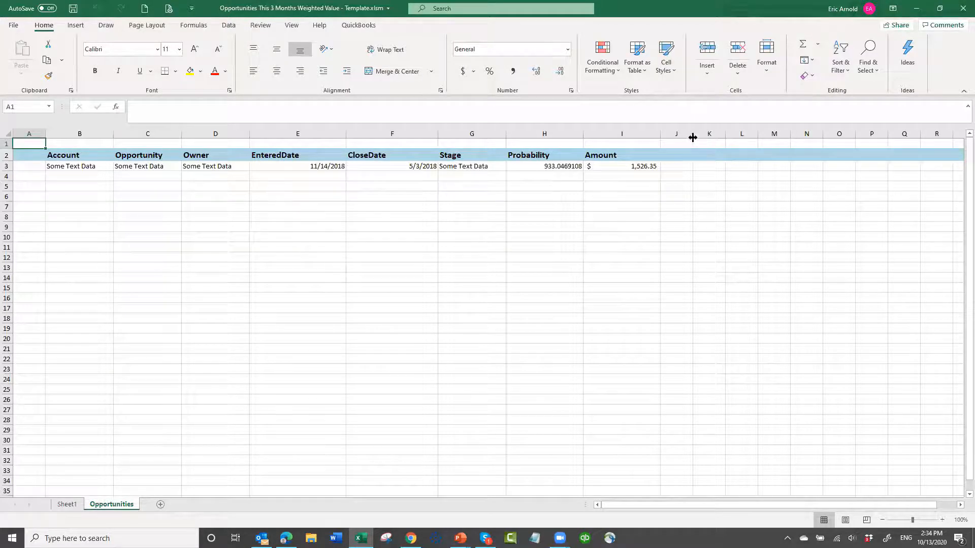
{"action": "left_click_drag", "start_coordinate": [691, 134], "coordinate": [757, 137]}
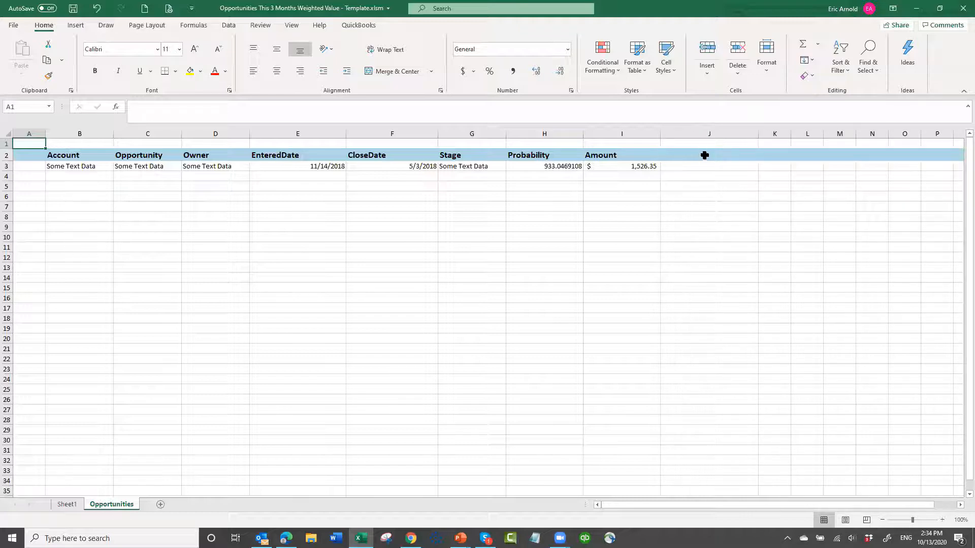
{"action": "left_click", "coordinate": [705, 155]}
{"action": "type", "text": "Weighted"}
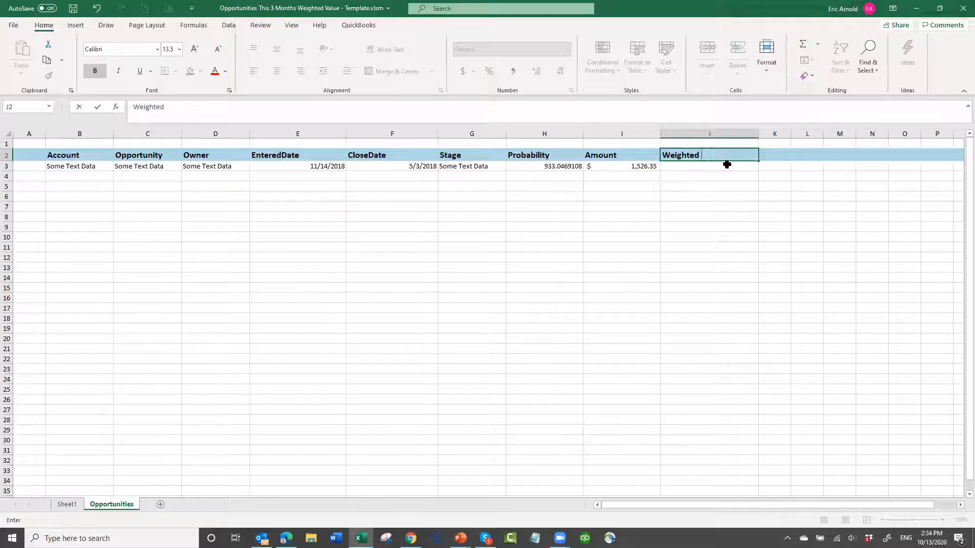
{"action": "type", "text": " Amoutnt"}
{"action": "key", "text": "Return"}
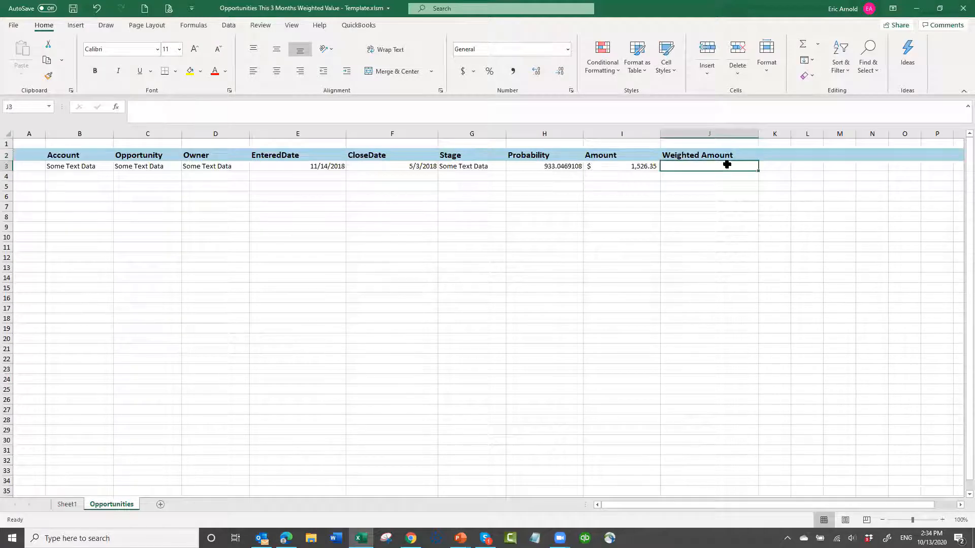
- Enter the formula =H3*I3/100 in cell J3 to calculate the weighted amount from Probability and Amount
{"action": "type", "text": "="}
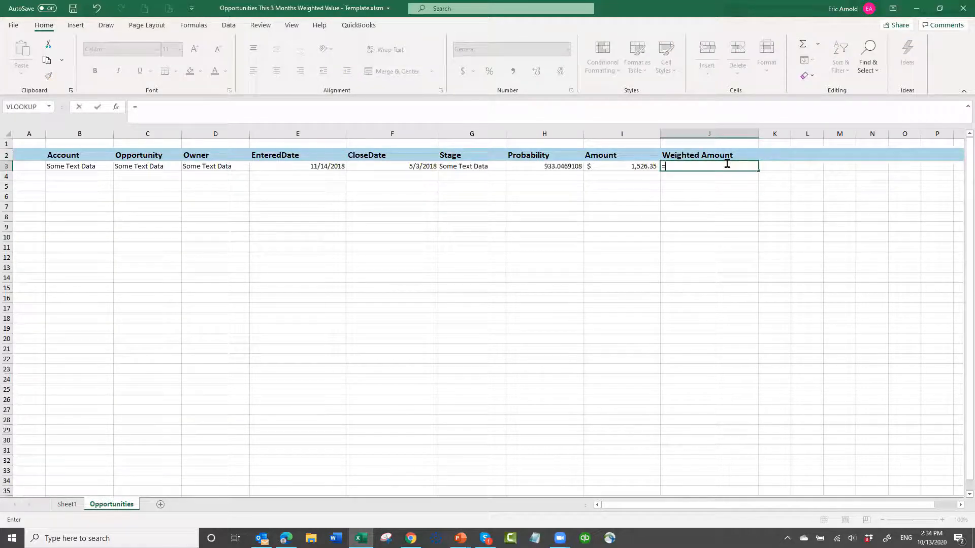
{"action": "key", "text": "Left"}
{"action": "key", "text": "Left"}
{"action": "key", "text": "Left"}
{"action": "key", "text": "Right"}
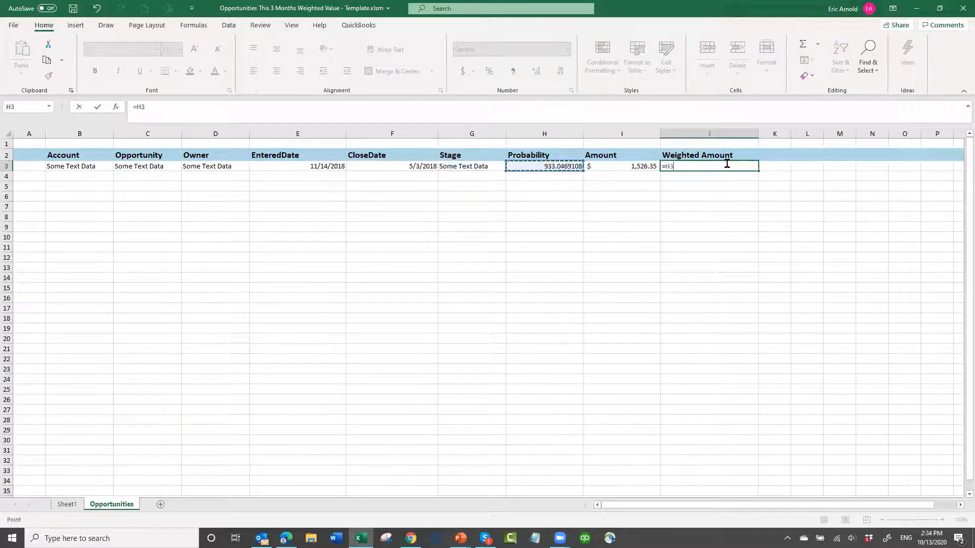
{"action": "type", "text": "*"}
{"action": "key", "text": "Left"}
{"action": "type", "text": "/"}
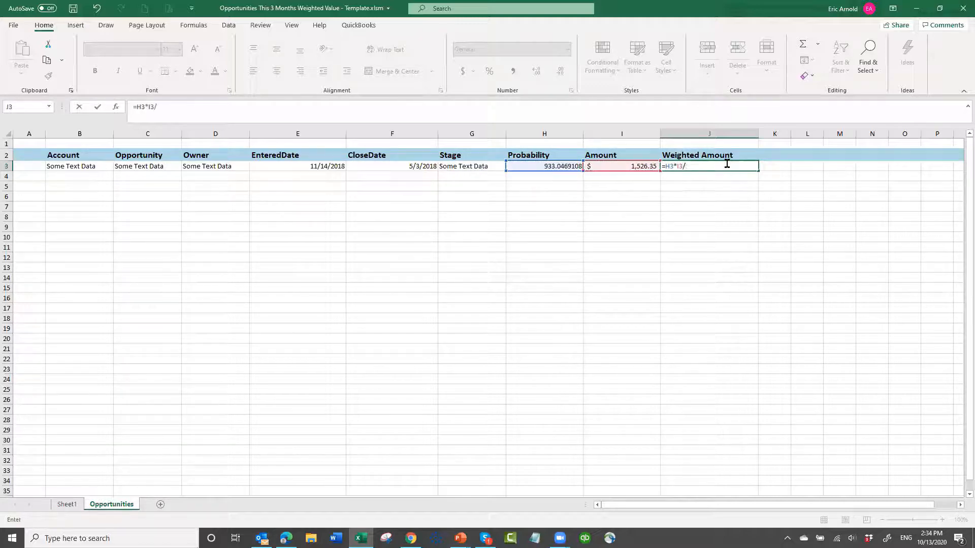
{"action": "type", "text": "100"}
{"action": "key", "text": "ctrl+Return"}
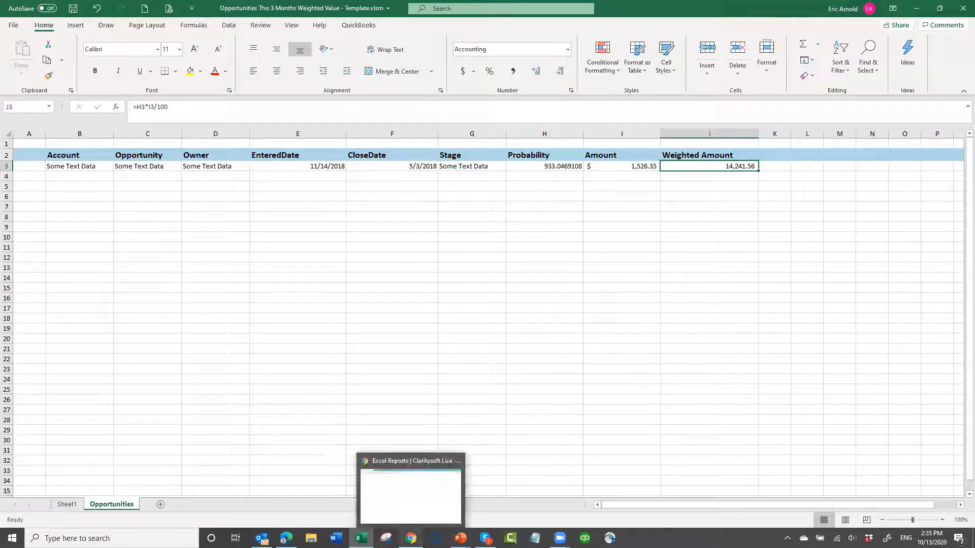
- Switch back to Claritysoft in Chrome and download the Opportunities This 3 Months Weighted Value report
{"action": "left_click", "coordinate": [411, 537]}
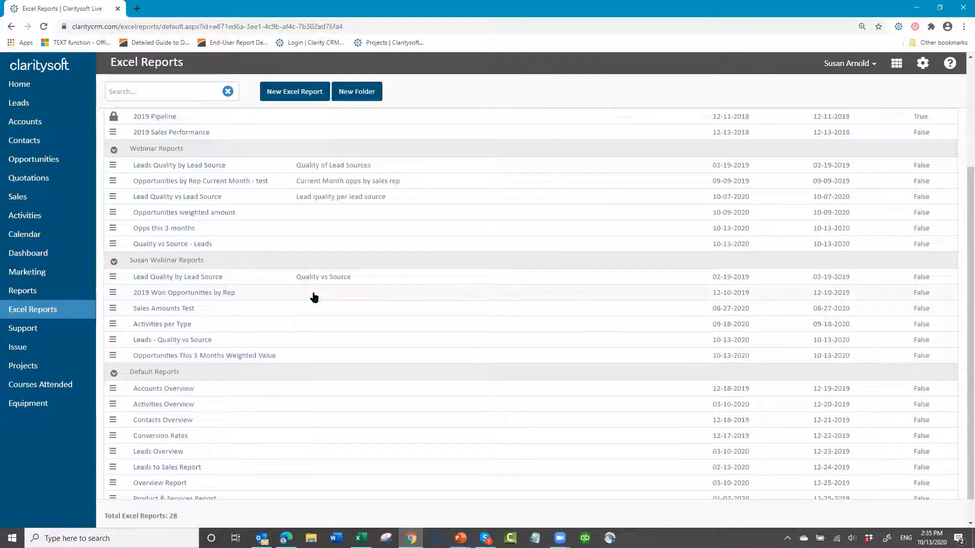
{"action": "scroll", "coordinate": [264, 419], "scroll_direction": "down", "scroll_amount": 1}
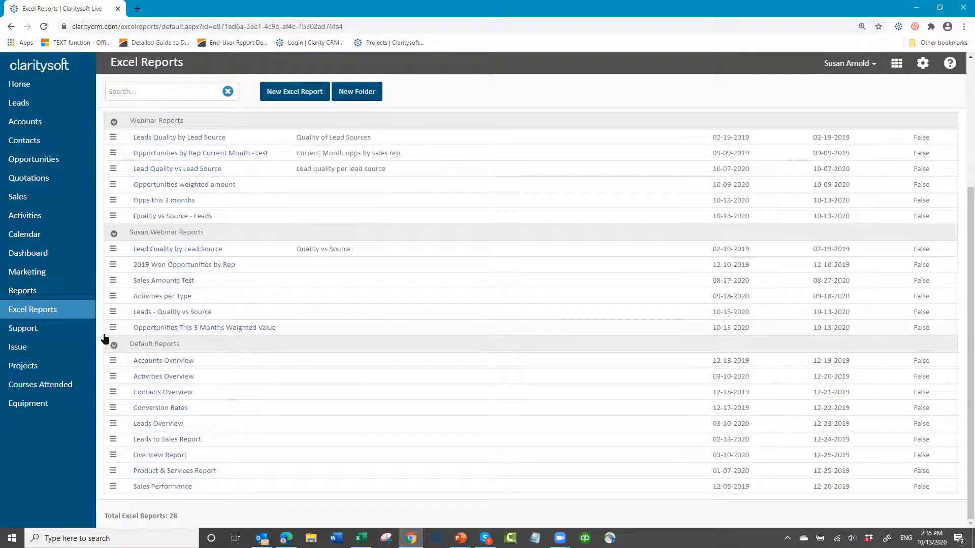
{"action": "left_click", "coordinate": [193, 330]}
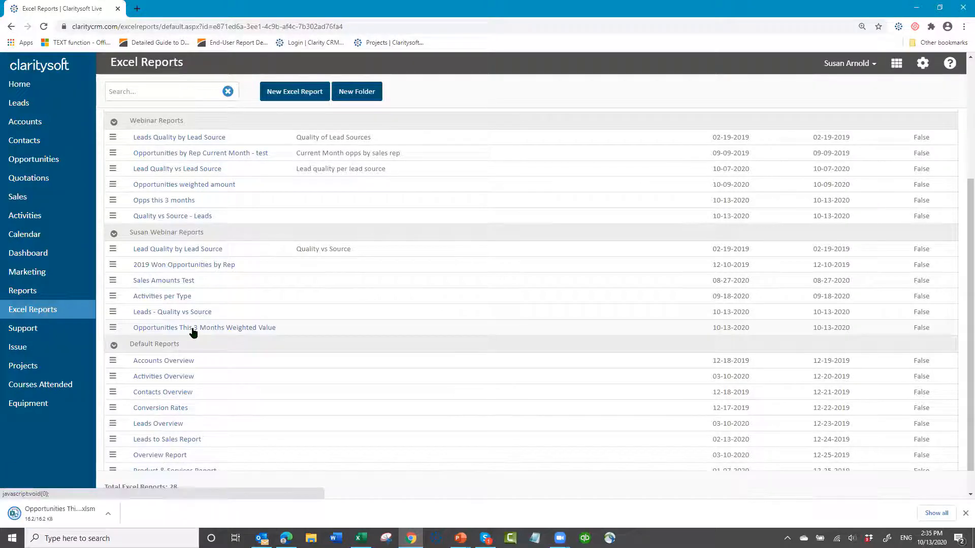
- Open the downloaded Opportunities This 3 Months Weighted Value report in Excel, enable its macros and show the Opportunities sheet
{"action": "left_click", "coordinate": [58, 514]}
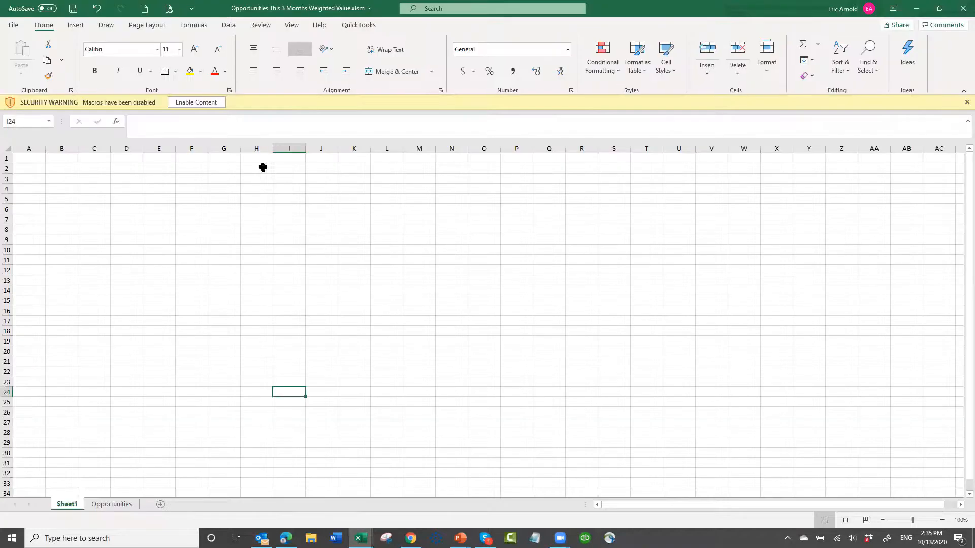
{"action": "left_click", "coordinate": [195, 102]}
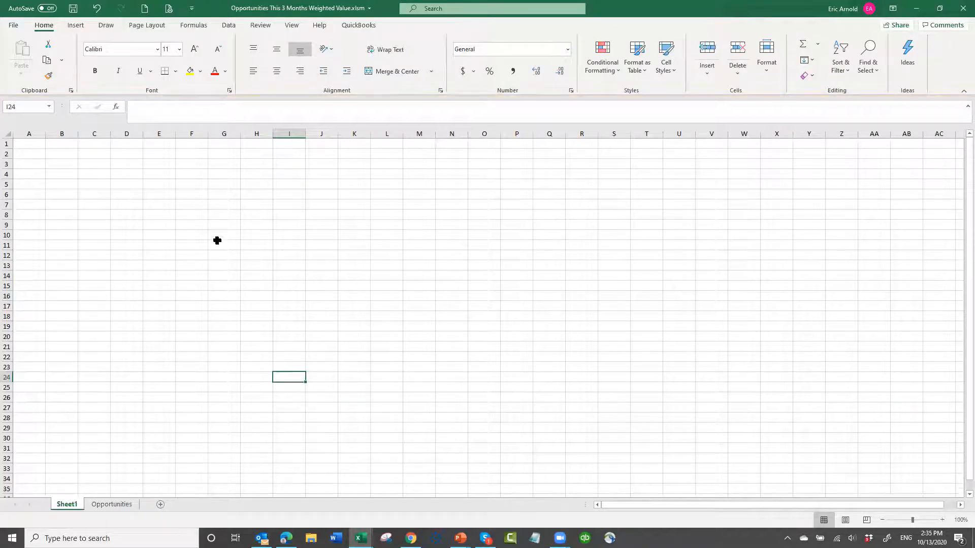
{"action": "left_click", "coordinate": [113, 504]}
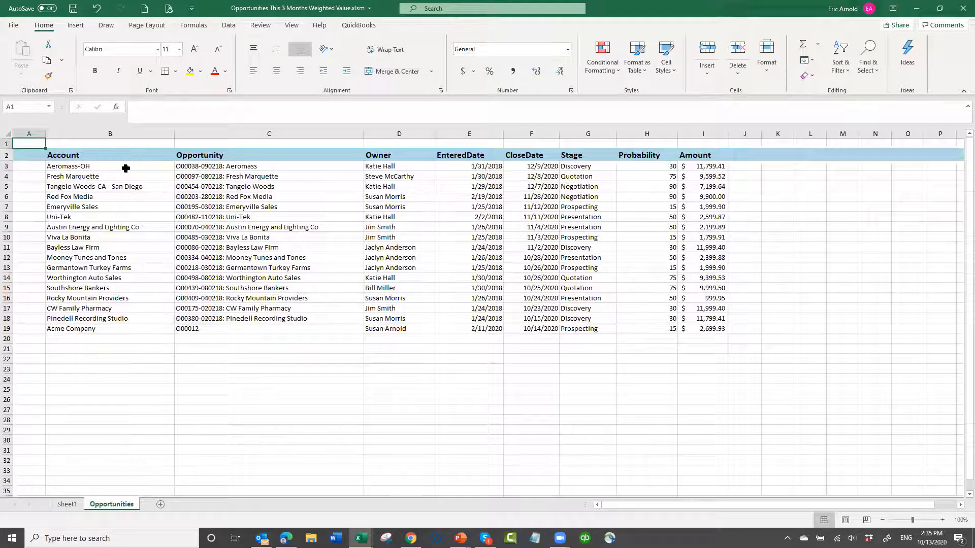
- Copy the opportunity records in B3:I19 of the report and paste them at B4 on the template workbook's Opportunities sheet
{"action": "left_click_drag", "start_coordinate": [126, 168], "coordinate": [686, 330]}
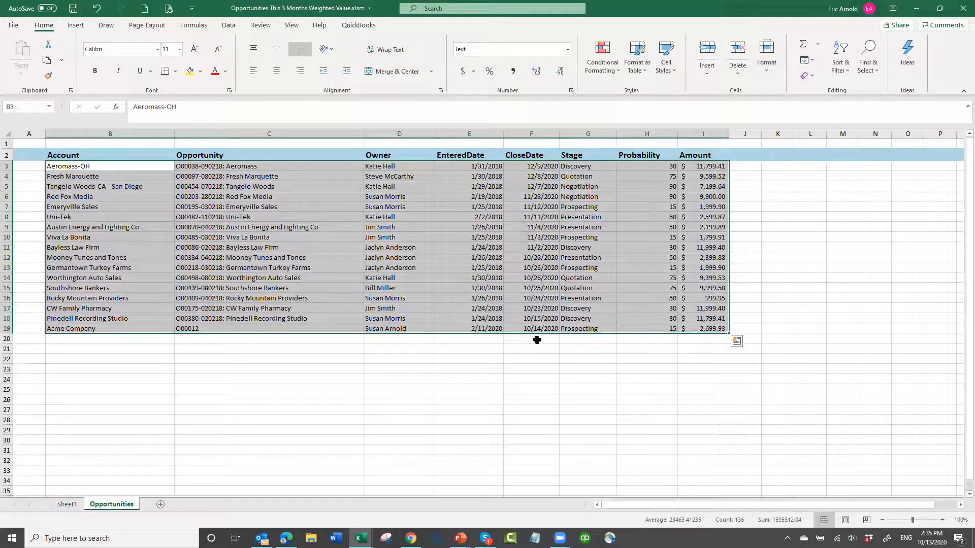
{"action": "key", "text": "ctrl+c"}
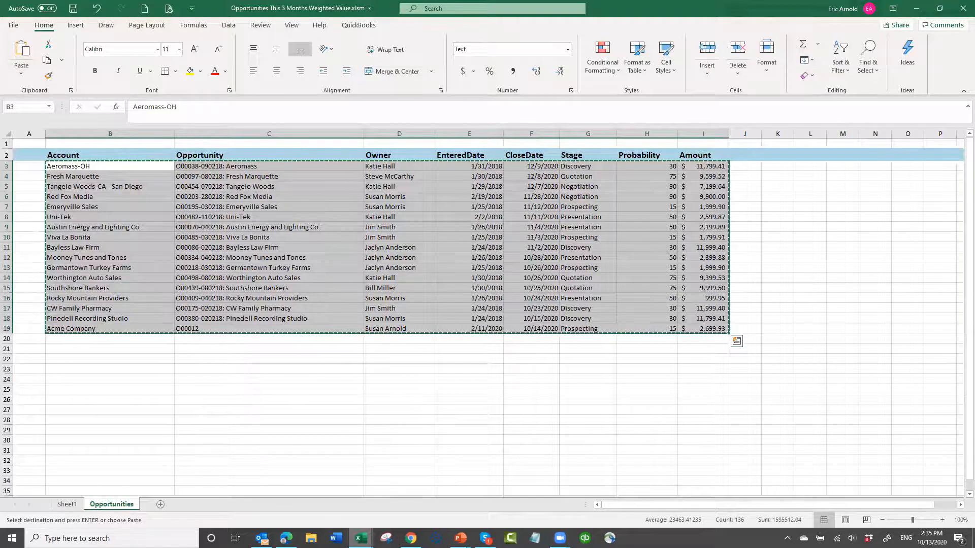
{"action": "mouse_move", "coordinate": [360, 537]}
{"action": "left_click", "coordinate": [296, 500]}
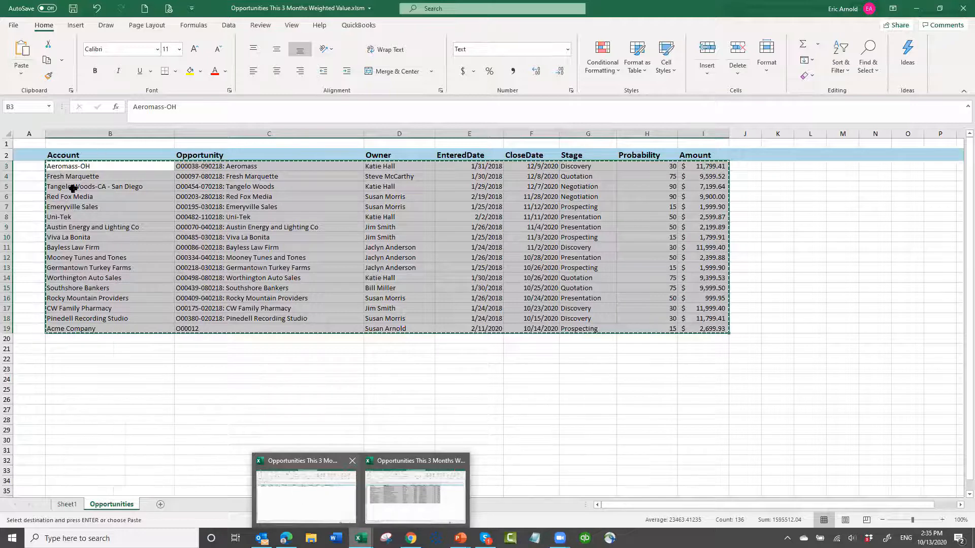
{"action": "left_click", "coordinate": [76, 175]}
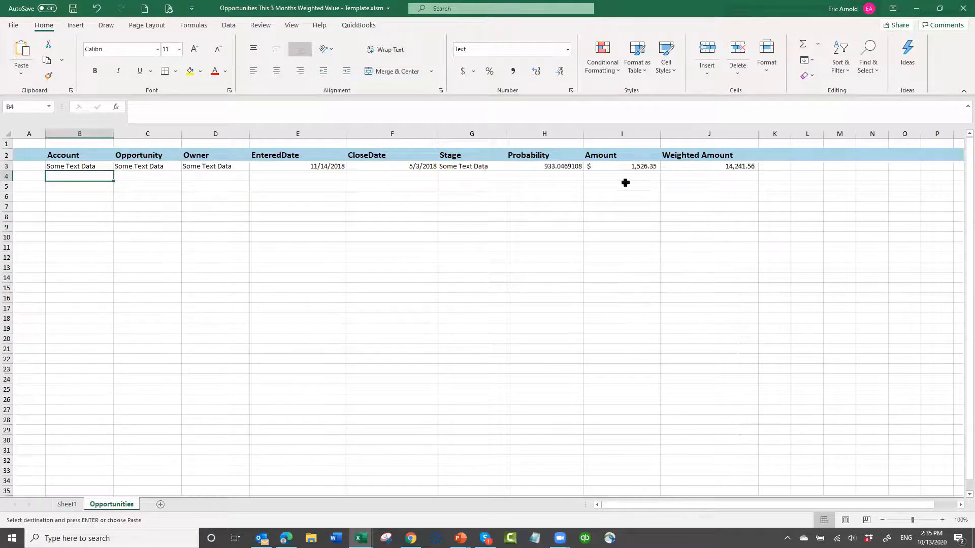
{"action": "key", "text": "Return"}
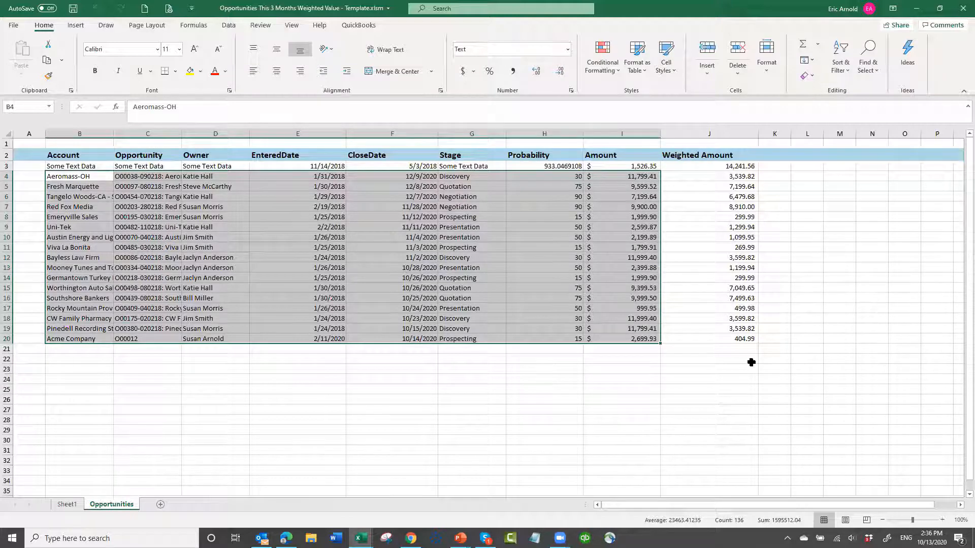
{"action": "left_click", "coordinate": [622, 226]}
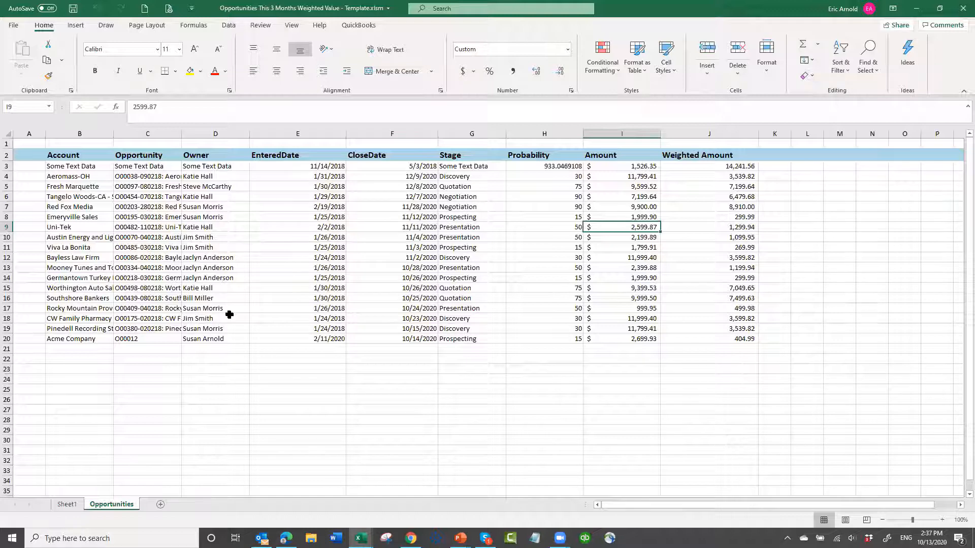
- Insert a PivotChart and PivotTable at cell B3 of Sheet1, using Opportunities!$B$2:$J$77 as the source range
{"action": "left_click", "coordinate": [63, 505]}
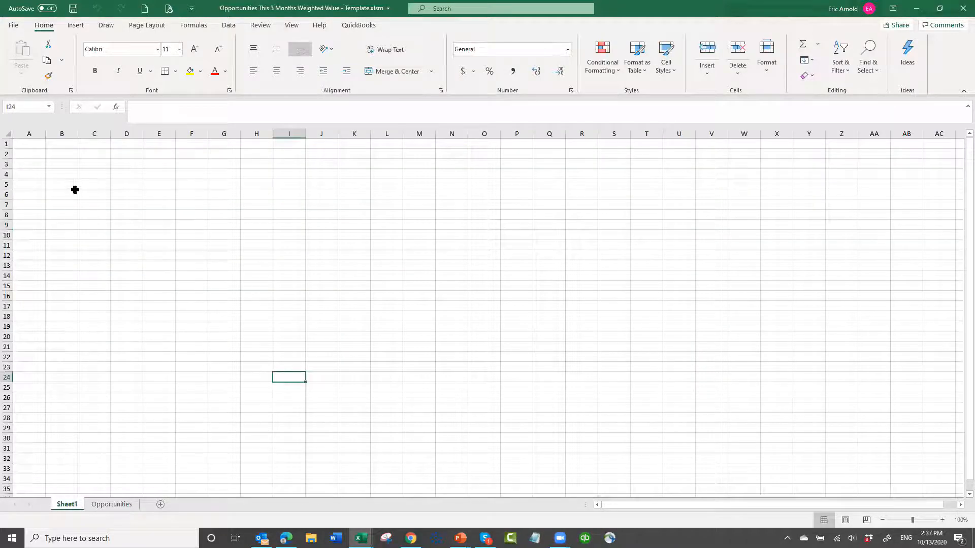
{"action": "left_click", "coordinate": [66, 165]}
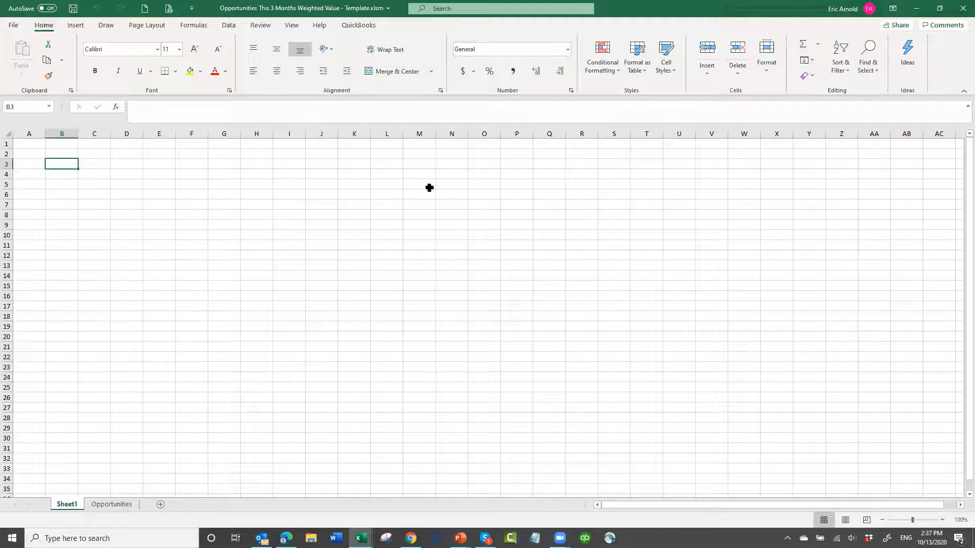
{"action": "left_click", "coordinate": [76, 26]}
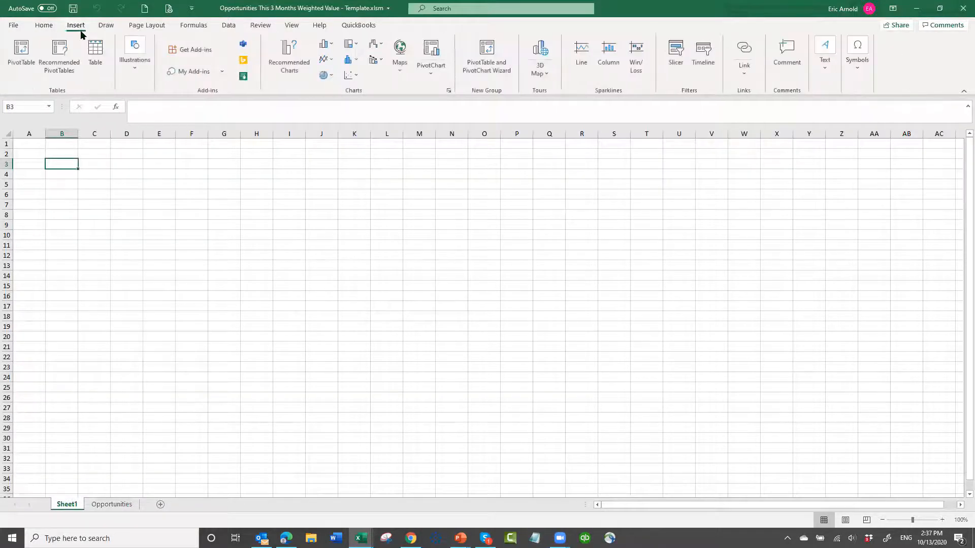
{"action": "left_click", "coordinate": [433, 75]}
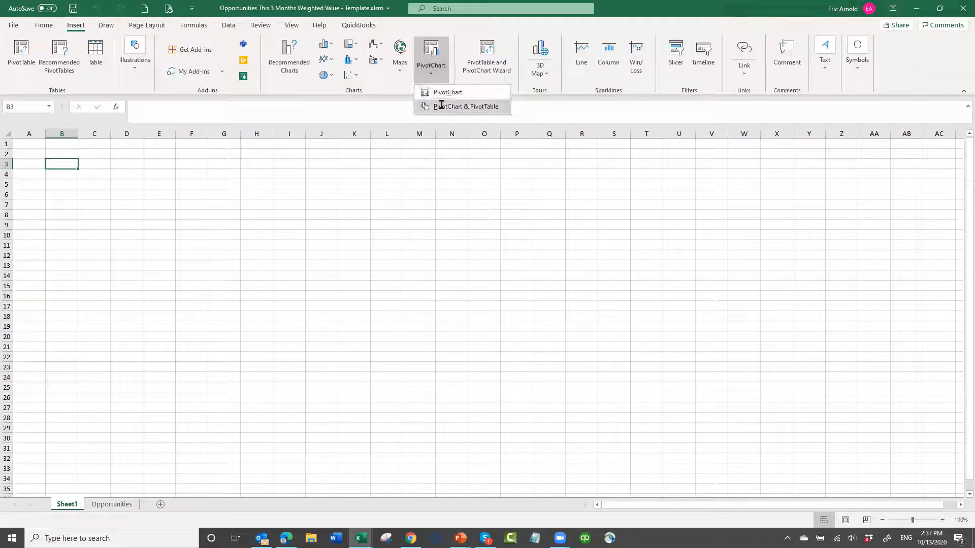
{"action": "left_click", "coordinate": [441, 106]}
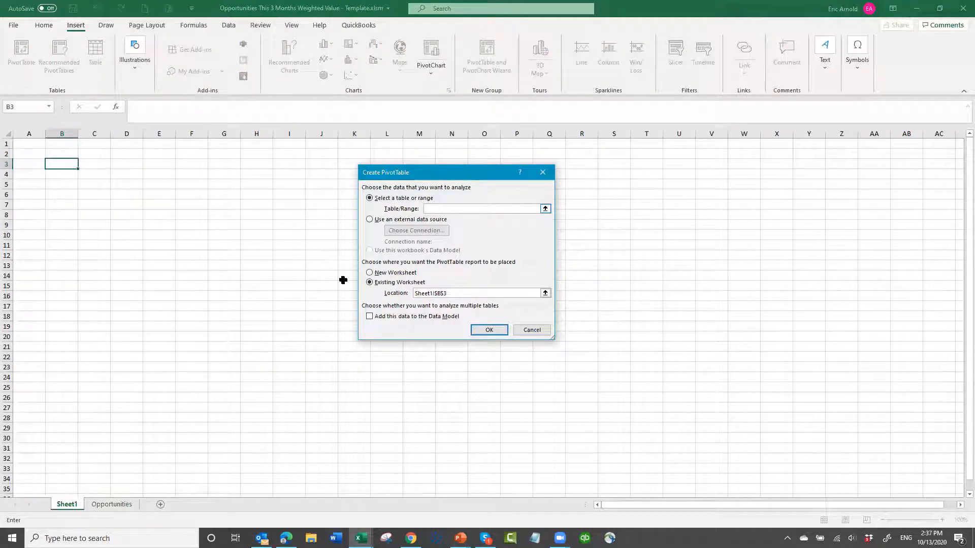
{"action": "left_click", "coordinate": [122, 505]}
{"action": "left_click_drag", "start_coordinate": [76, 153], "coordinate": [703, 475]}
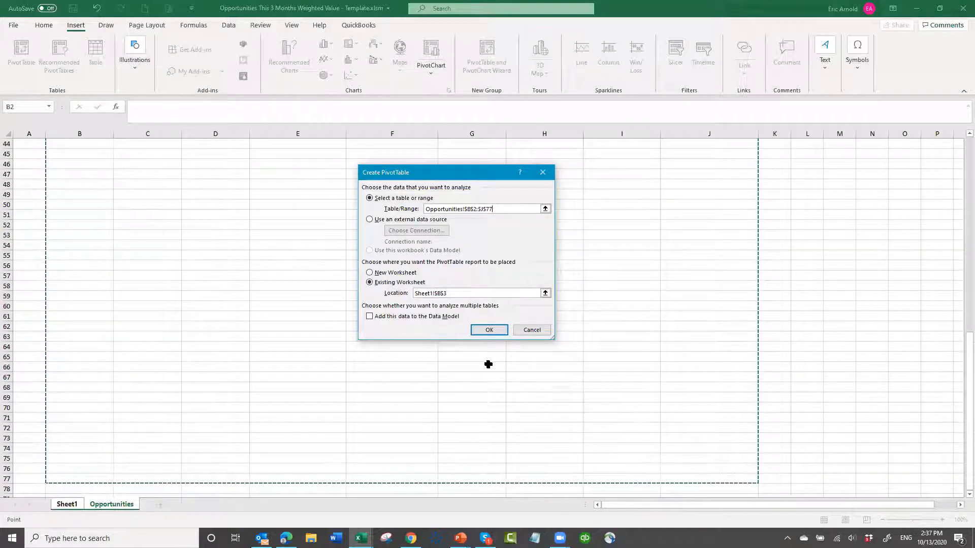
{"action": "left_click", "coordinate": [489, 331]}
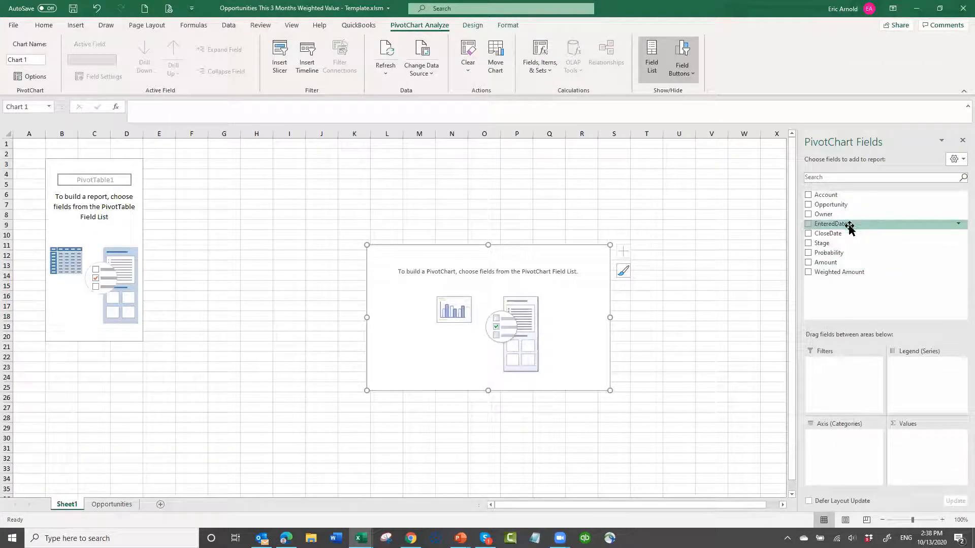
- Set Owner as the PivotChart's legend series and Amount as its values, and move and enlarge the chart below the pivot table
{"action": "left_click_drag", "start_coordinate": [820, 215], "coordinate": [908, 362]}
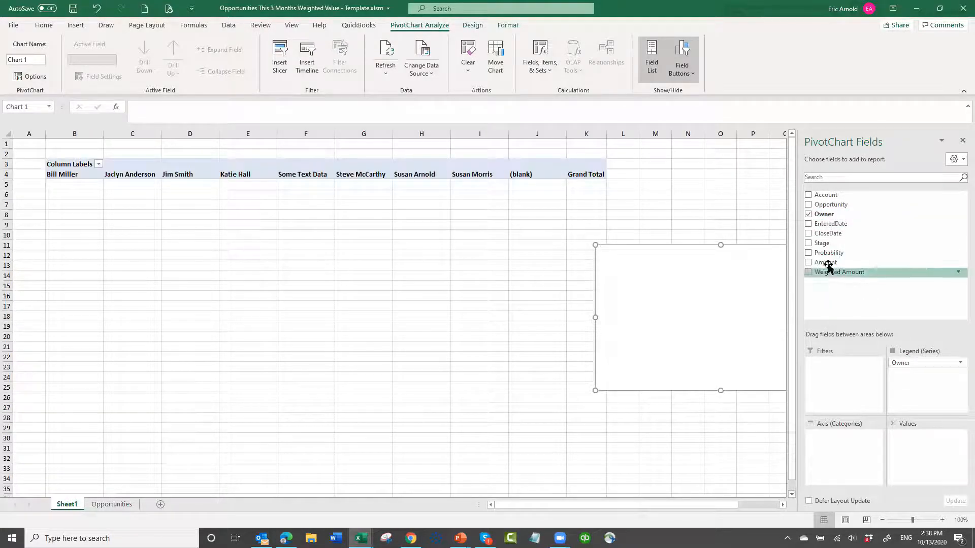
{"action": "left_click_drag", "start_coordinate": [828, 263], "coordinate": [914, 456]}
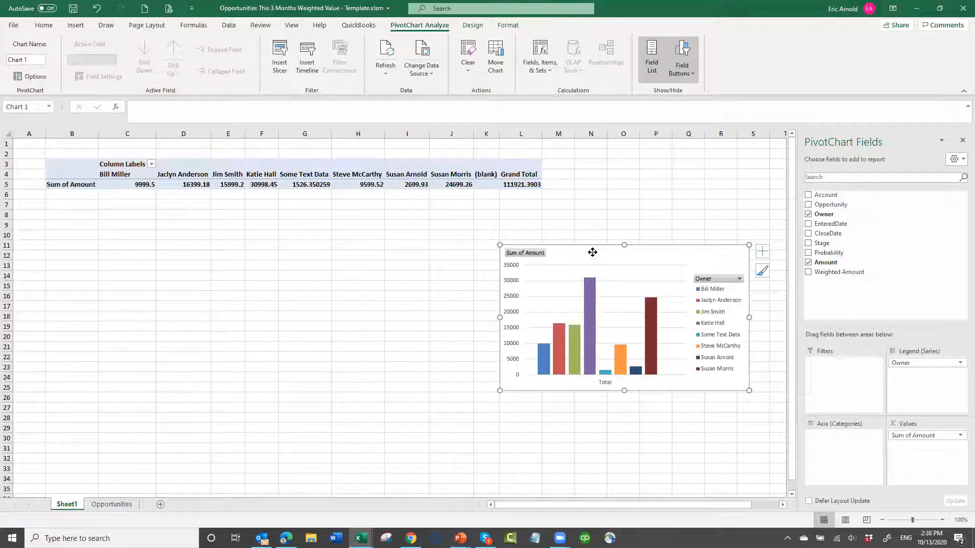
{"action": "left_click_drag", "start_coordinate": [182, 264], "coordinate": [182, 265]}
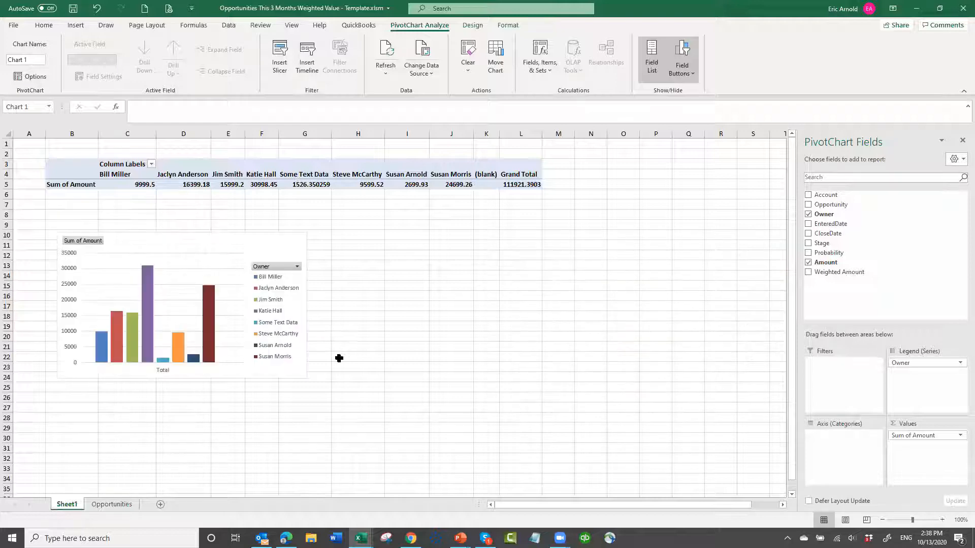
{"action": "left_click_drag", "start_coordinate": [333, 349], "coordinate": [536, 440]}
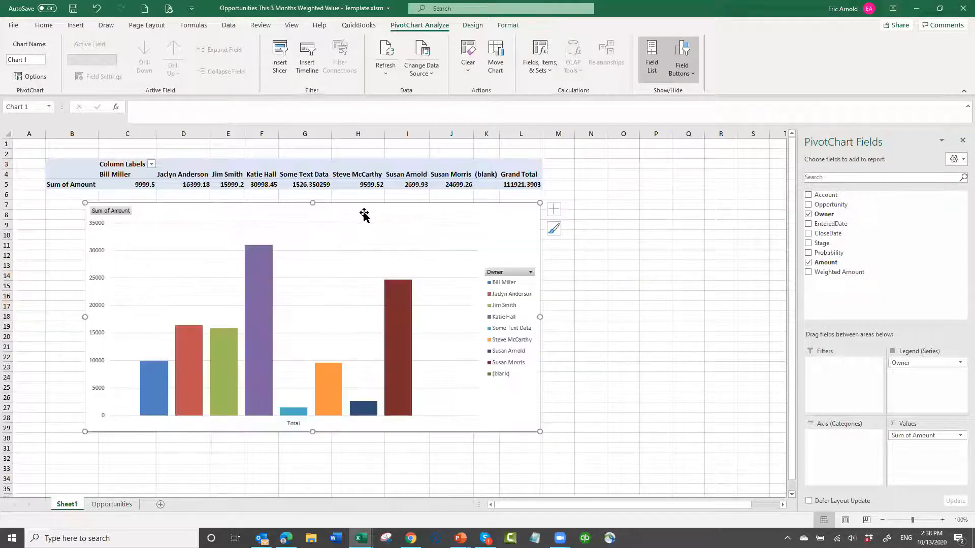
- Filter the pivot table's column labels to exclude the (blank) owner
{"action": "left_click", "coordinate": [152, 164]}
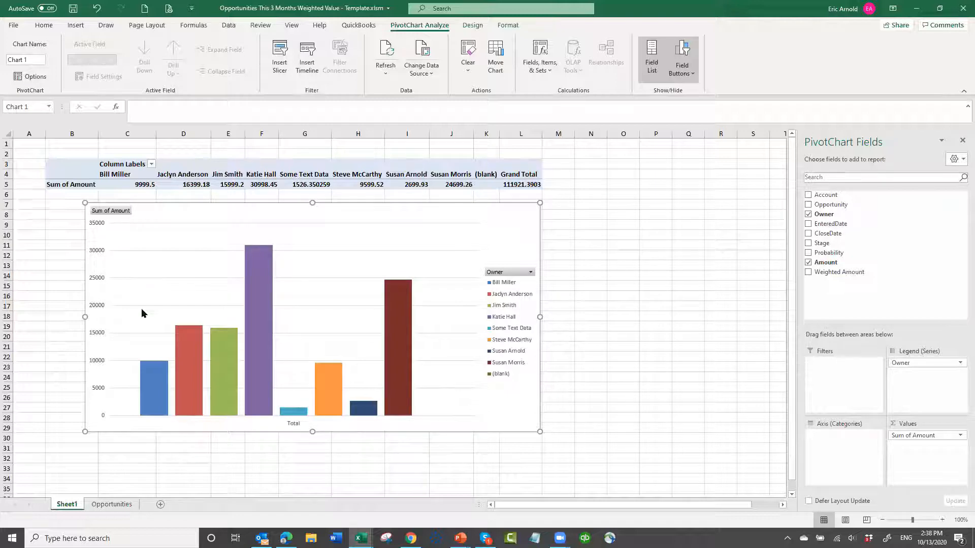
{"action": "left_click", "coordinate": [147, 348]}
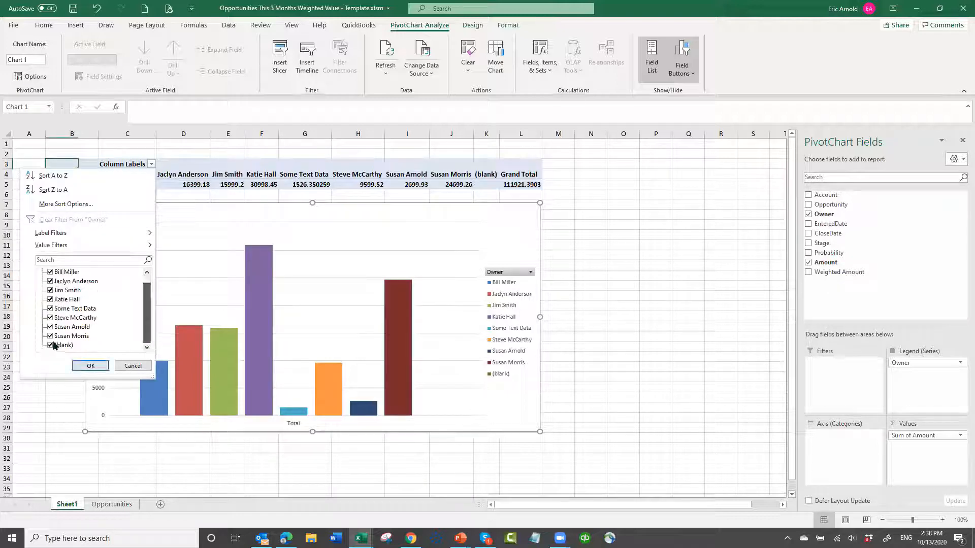
{"action": "left_click", "coordinate": [53, 345]}
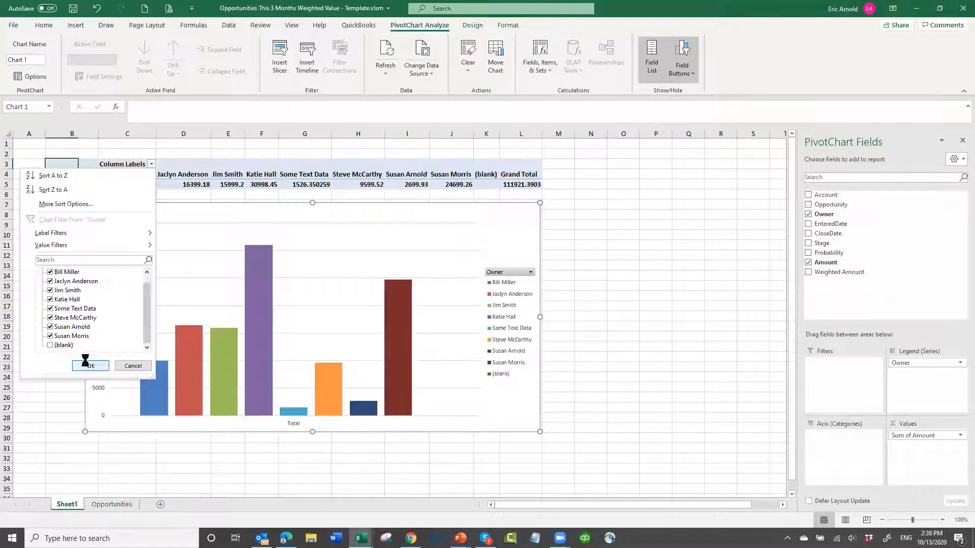
{"action": "left_click", "coordinate": [86, 364]}
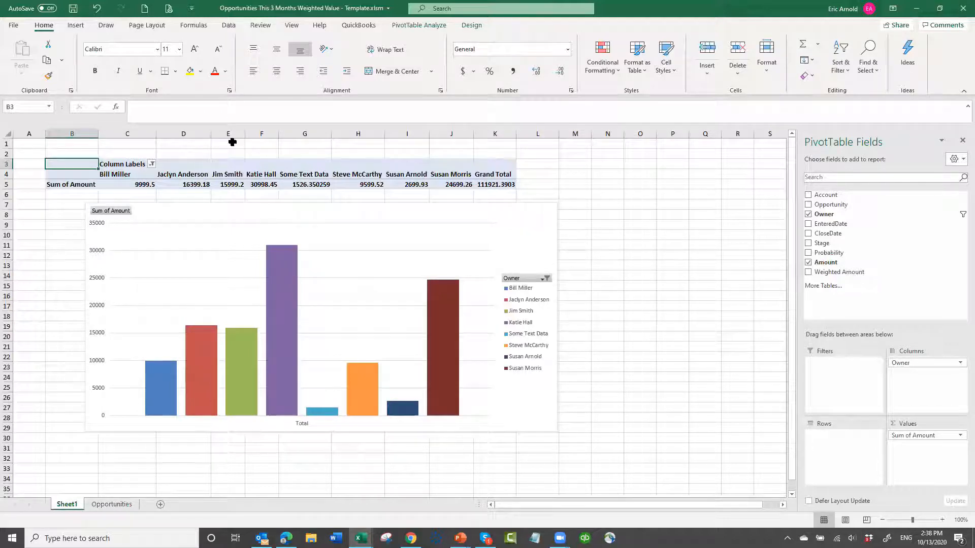
- Format all cells of Sheet1 as Number with 0 decimal places and the 1000 separator
{"action": "key", "text": "ctrl+a"}
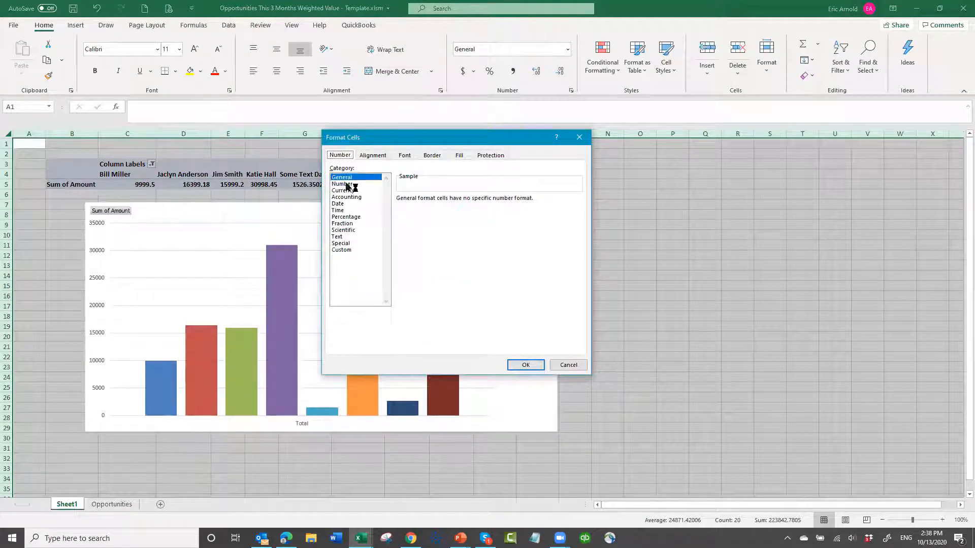
{"action": "left_click", "coordinate": [346, 185]}
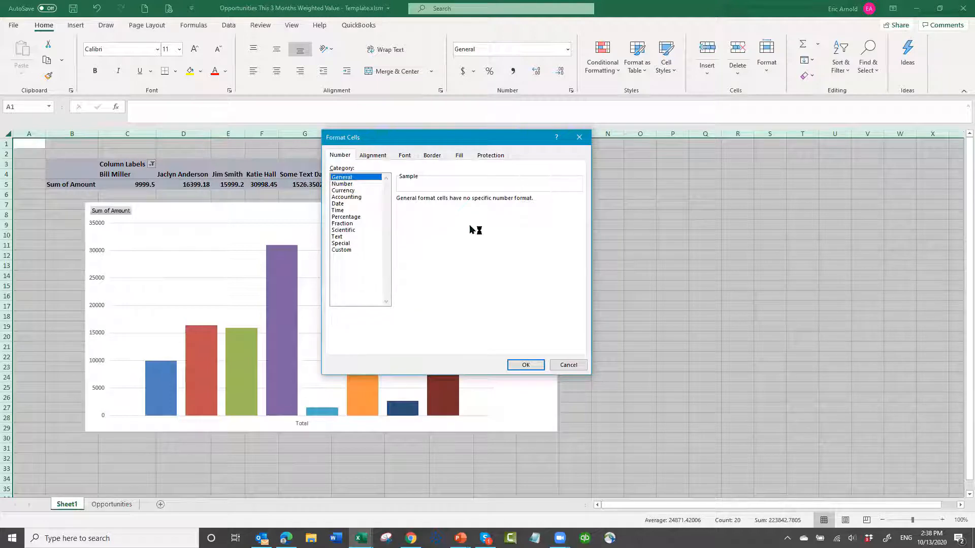
{"action": "left_click", "coordinate": [465, 199]}
{"action": "left_click", "coordinate": [465, 199]}
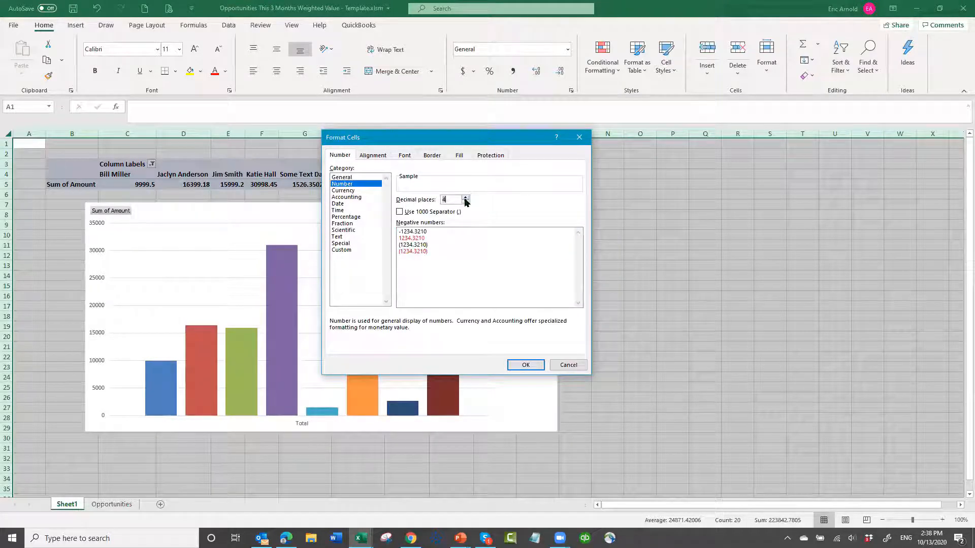
{"action": "left_click", "coordinate": [465, 197]}
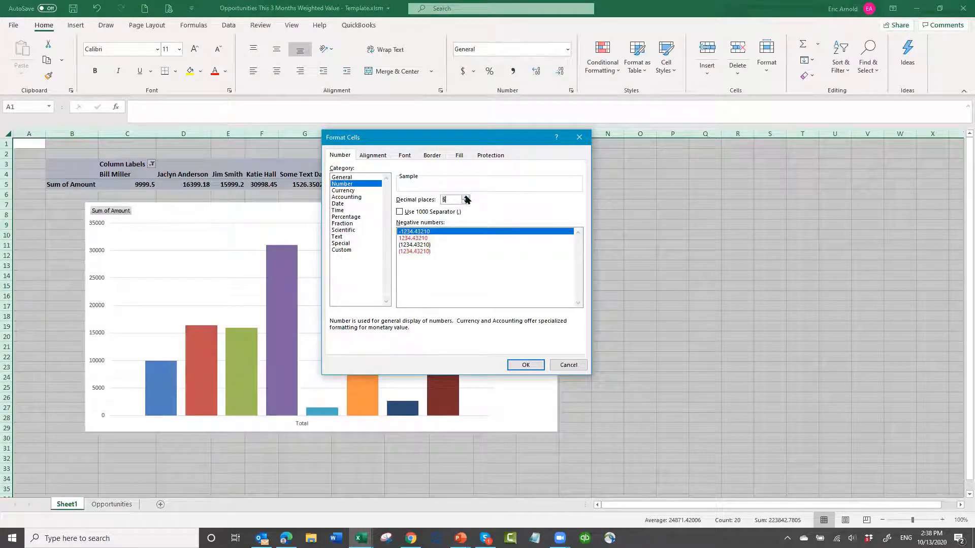
{"action": "left_click", "coordinate": [466, 198]}
{"action": "left_click", "coordinate": [465, 198]}
{"action": "left_click", "coordinate": [466, 202]}
{"action": "left_click", "coordinate": [466, 201]}
{"action": "left_click", "coordinate": [466, 201]}
{"action": "left_click", "coordinate": [465, 202]}
{"action": "left_click", "coordinate": [465, 202]}
{"action": "left_click", "coordinate": [465, 202]}
{"action": "left_click", "coordinate": [465, 202]}
{"action": "left_click", "coordinate": [400, 212]}
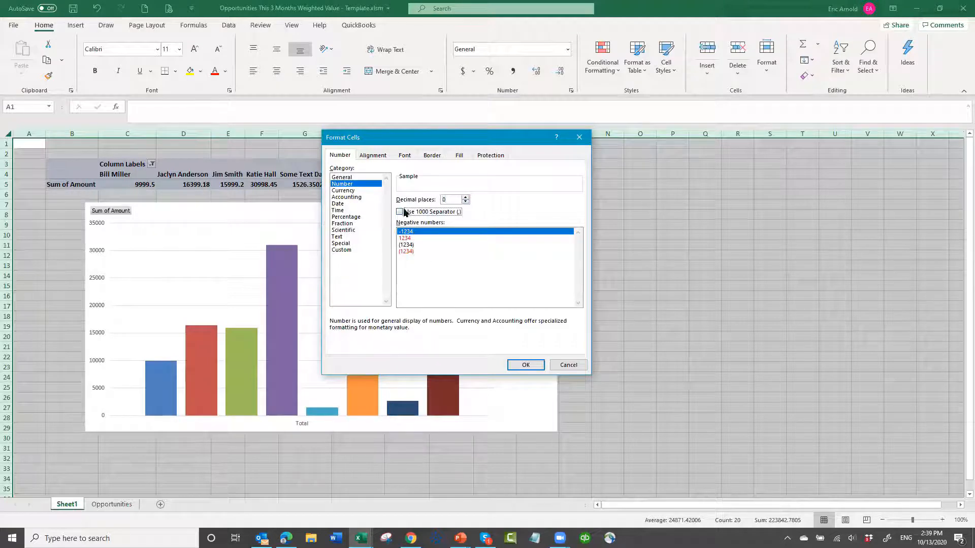
{"action": "left_click", "coordinate": [525, 366]}
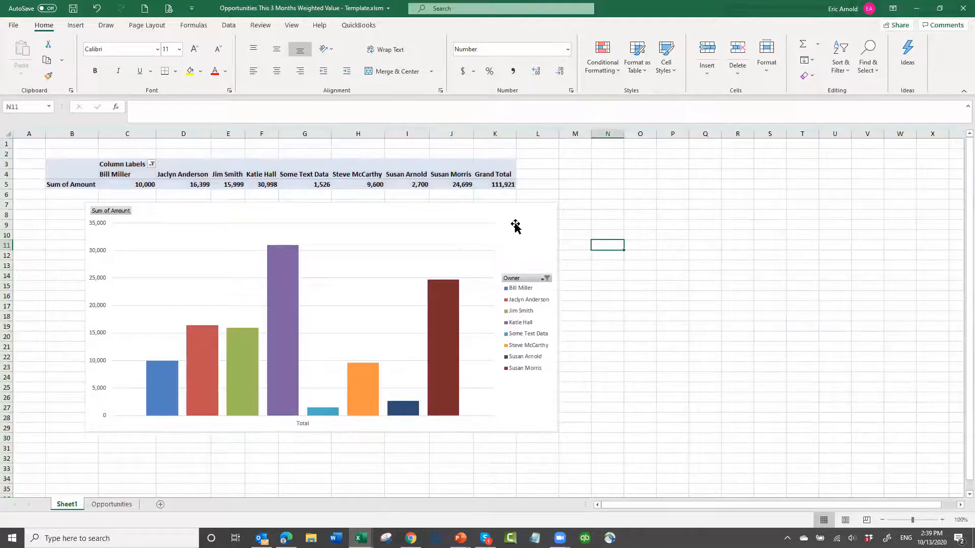
- Add data labels and a chart title to the PivotChart
{"action": "left_click", "coordinate": [558, 207]}
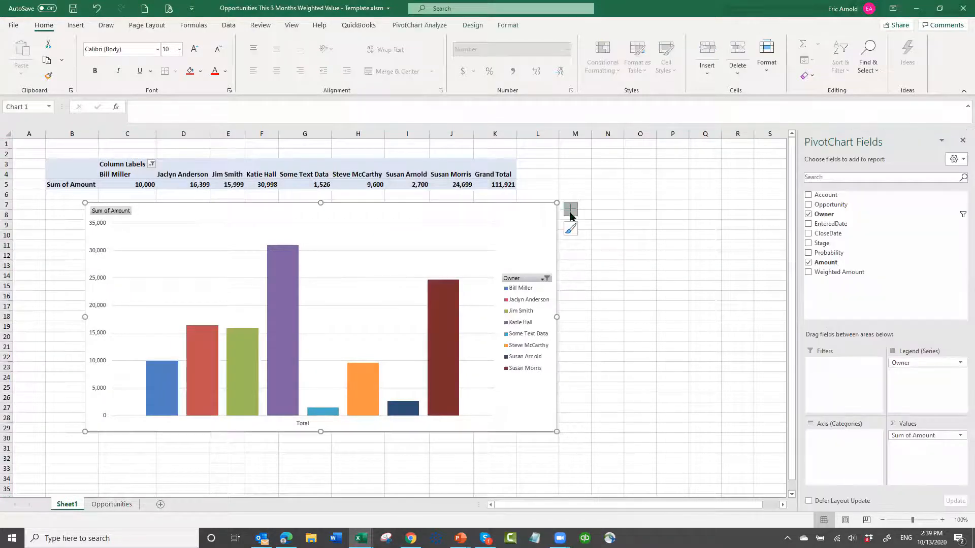
{"action": "left_click", "coordinate": [570, 212]}
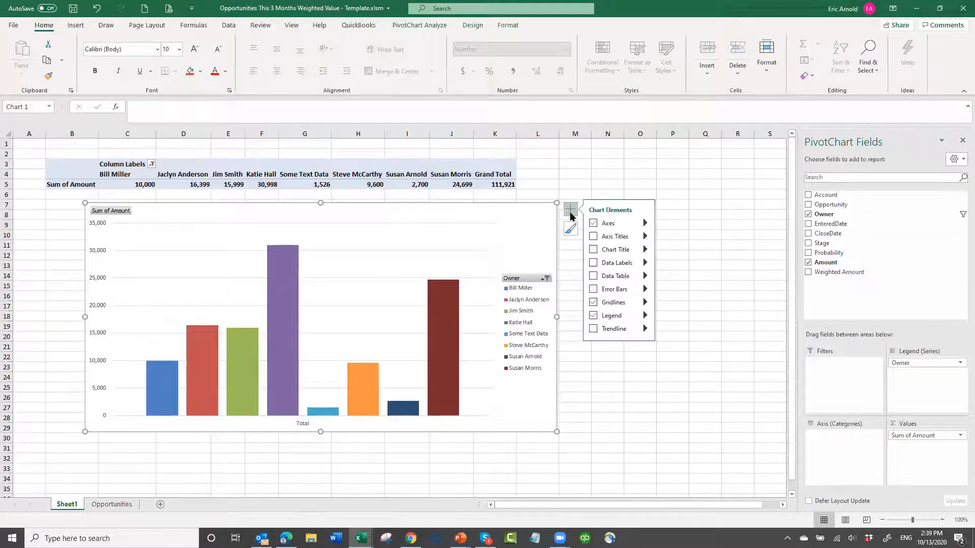
{"action": "left_click", "coordinate": [595, 266]}
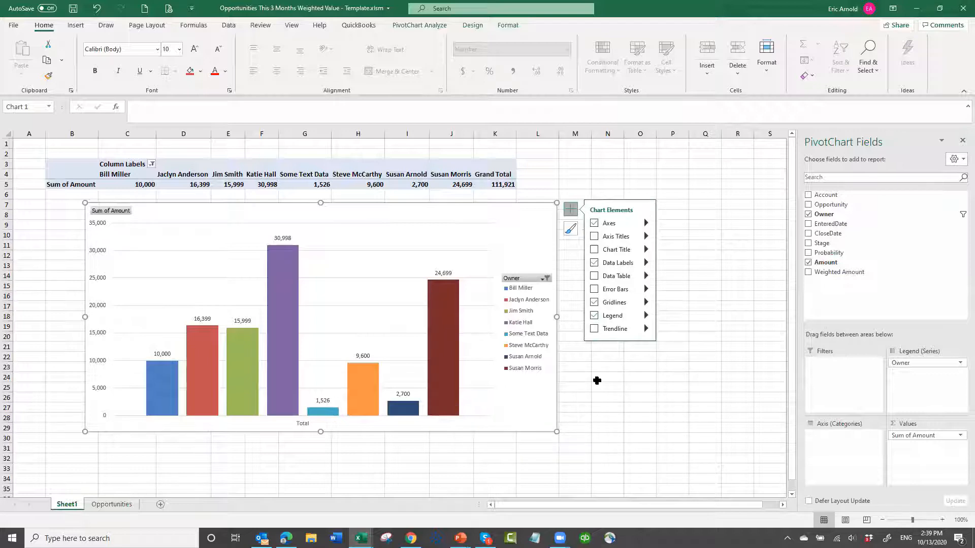
{"action": "left_click", "coordinate": [594, 250]}
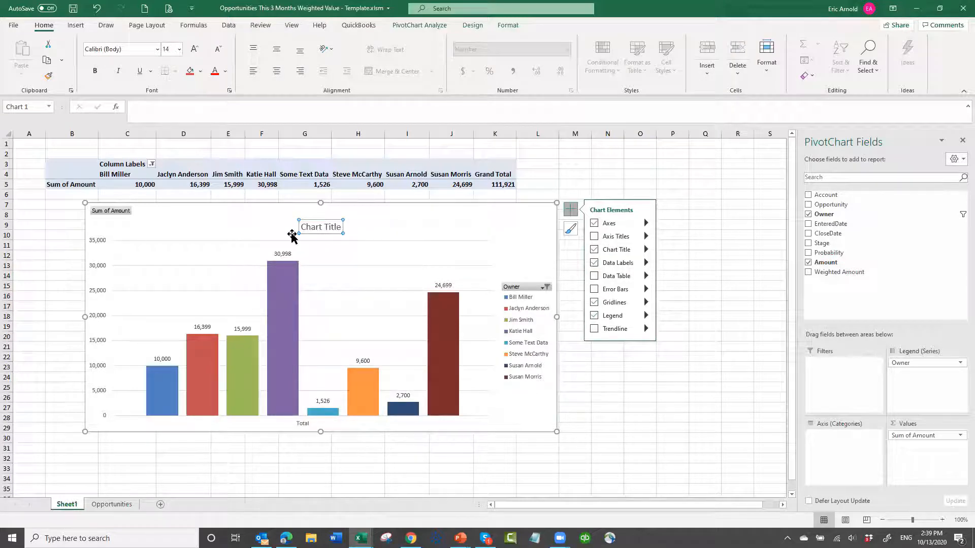
- Replace the chart title text with "Opportunities This 3 Months by Sales Rep"
{"action": "left_click", "coordinate": [339, 228]}
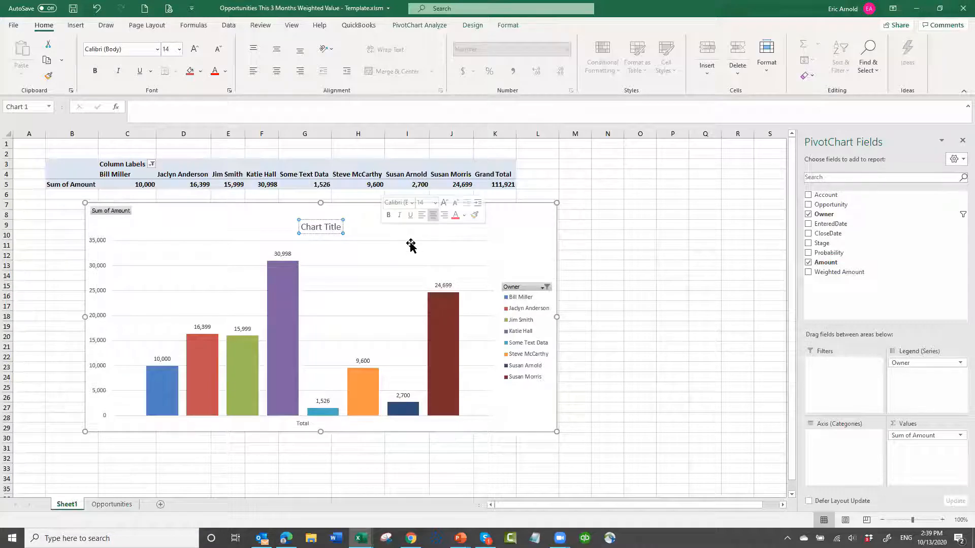
{"action": "key", "text": "BackSpace"}
{"action": "key", "text": "BackSpace"}
{"action": "key", "text": "BackSpace"}
{"action": "key", "text": "BackSpace"}
{"action": "key", "text": "BackSpace"}
{"action": "key", "text": "BackSpace"}
{"action": "key", "text": "BackSpace"}
{"action": "key", "text": "BackSpace"}
{"action": "key", "text": "BackSpace"}
{"action": "key", "text": "BackSpace"}
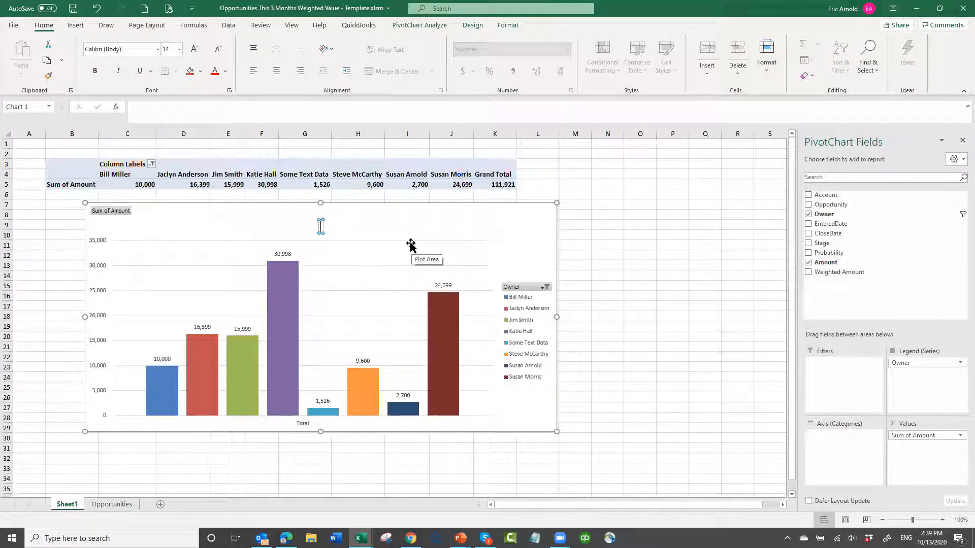
{"action": "type", "text": "Opport"}
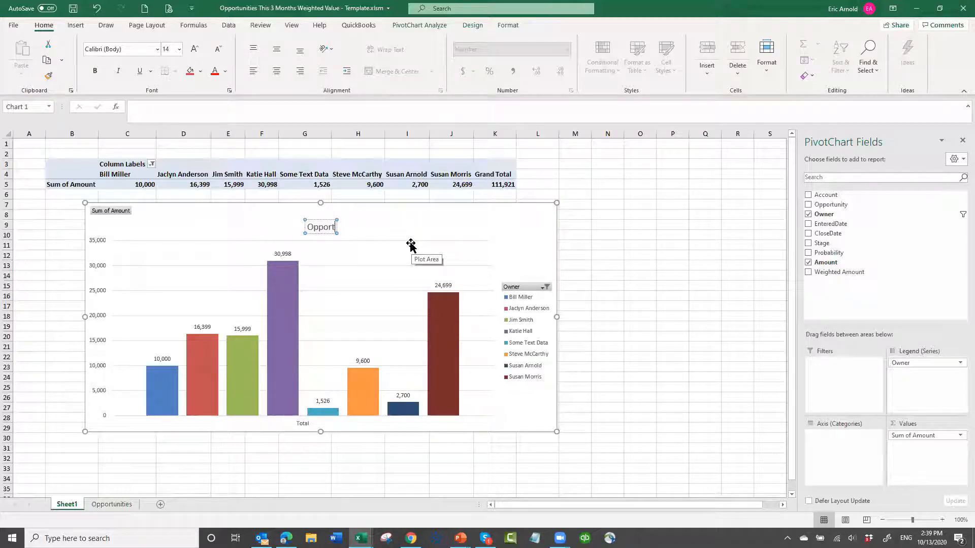
{"action": "type", "text": "unities n"}
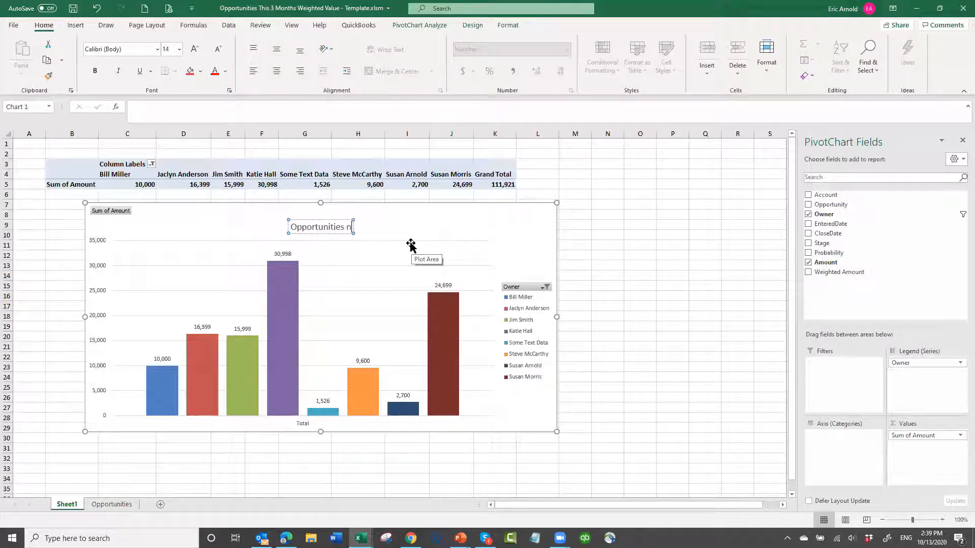
{"action": "key", "text": "BackSpace"}
{"action": "key", "text": "BackSpace"}
{"action": "type", "text": "This 3"}
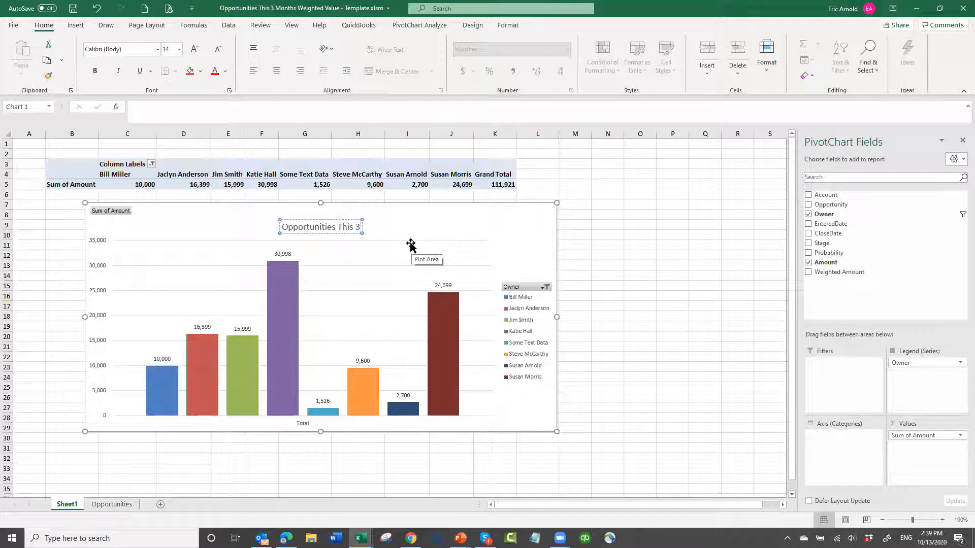
{"action": "type", "text": " Months"}
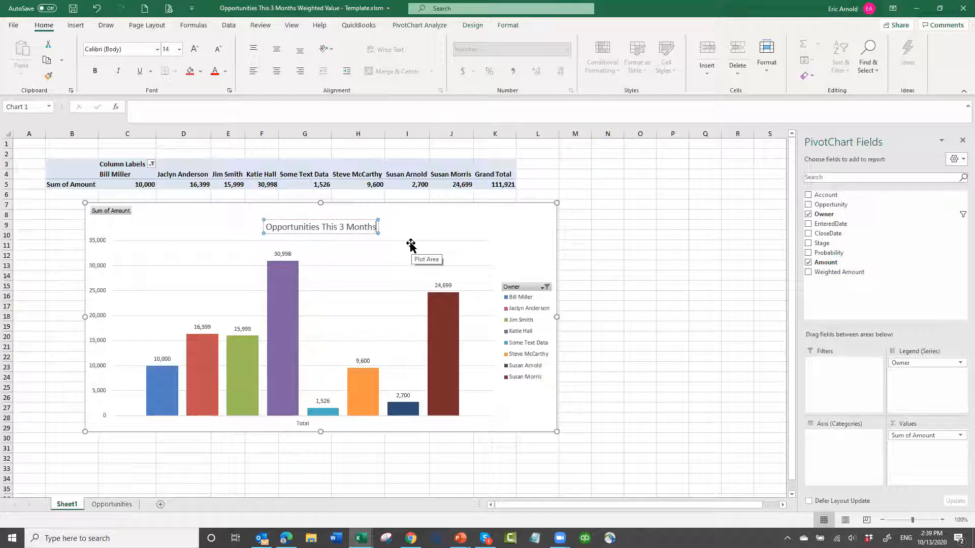
{"action": "type", "text": " by Ssales"}
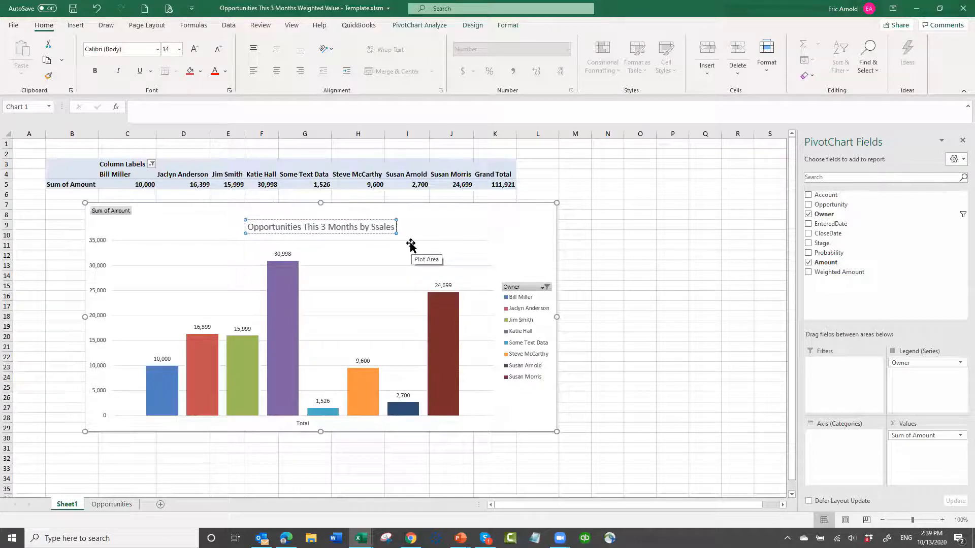
{"action": "key", "text": "BackSpace"}
{"action": "key", "text": "BackSpace"}
{"action": "key", "text": "BackSpace"}
{"action": "key", "text": "BackSpace"}
{"action": "key", "text": "BackSpace"}
{"action": "type", "text": "a"}
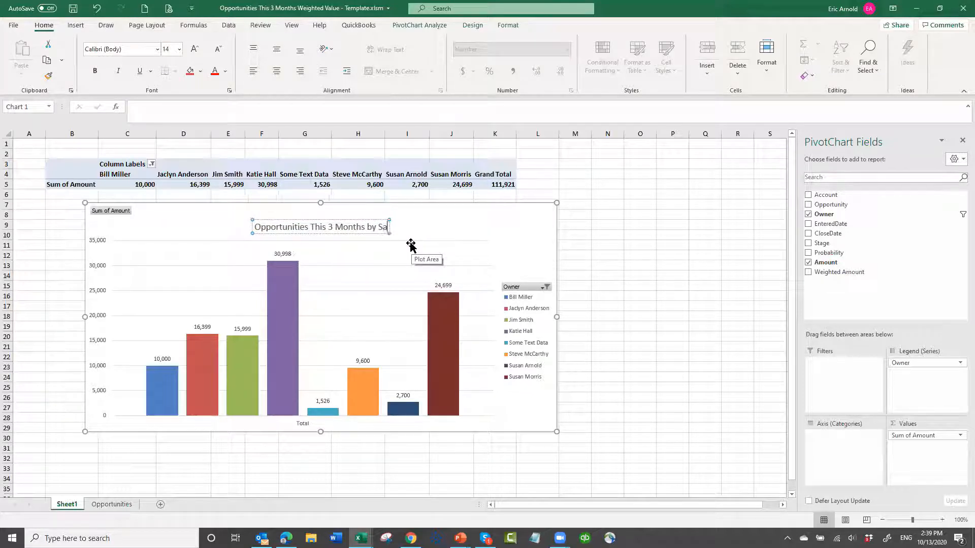
{"action": "type", "text": "les Rep"}
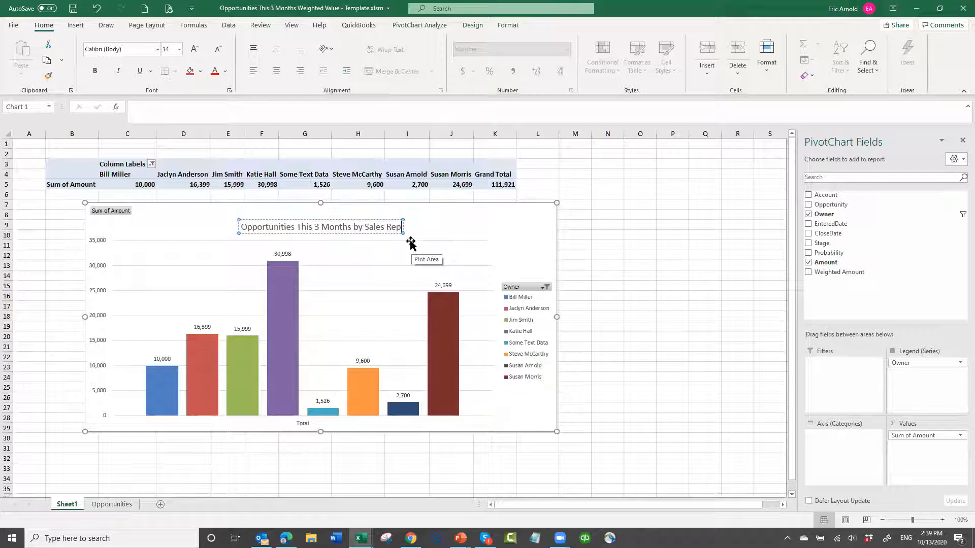
{"action": "left_click", "coordinate": [503, 227]}
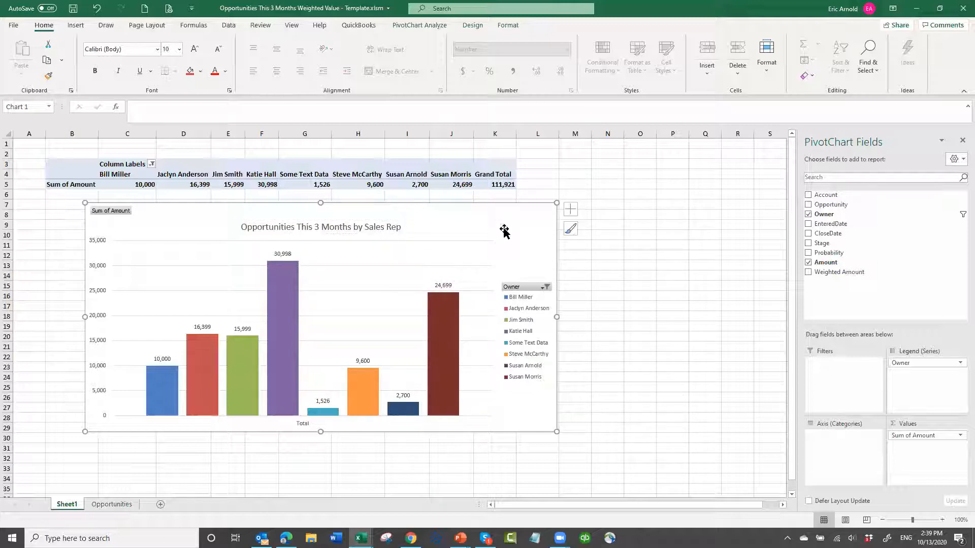
- Align the PivotChart directly beneath the pivot table from column B and hide the gridlines on Sheet1
{"action": "left_click_drag", "start_coordinate": [474, 218], "coordinate": [437, 216]}
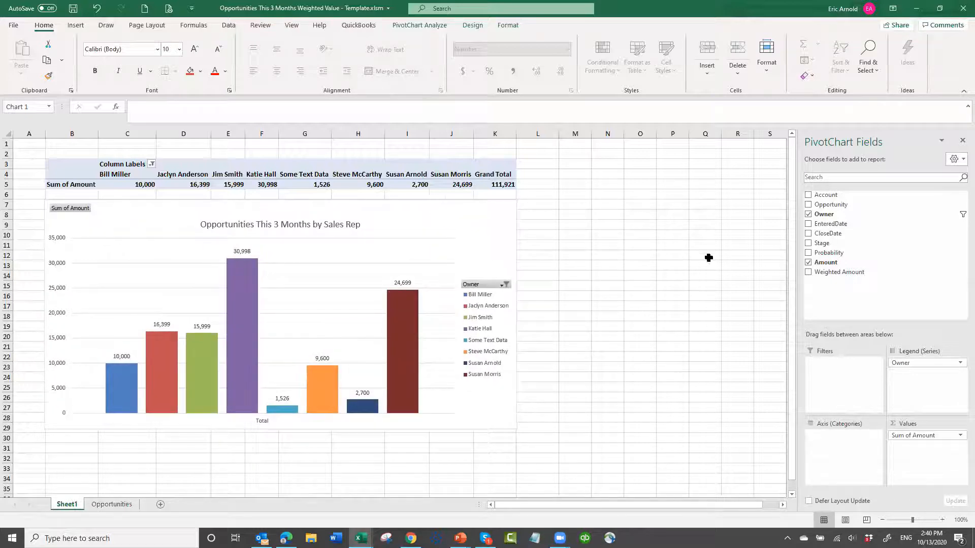
{"action": "left_click", "coordinate": [635, 246]}
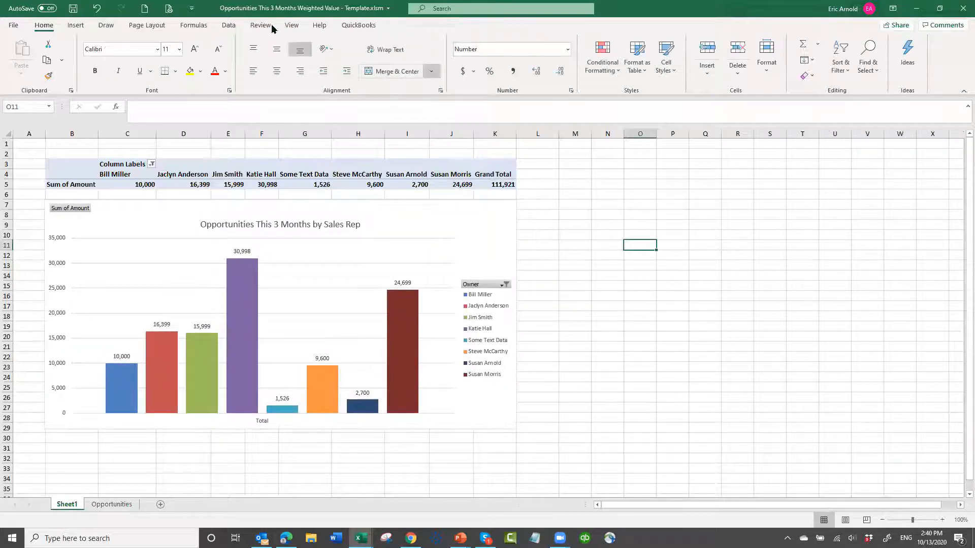
{"action": "left_click", "coordinate": [291, 26]}
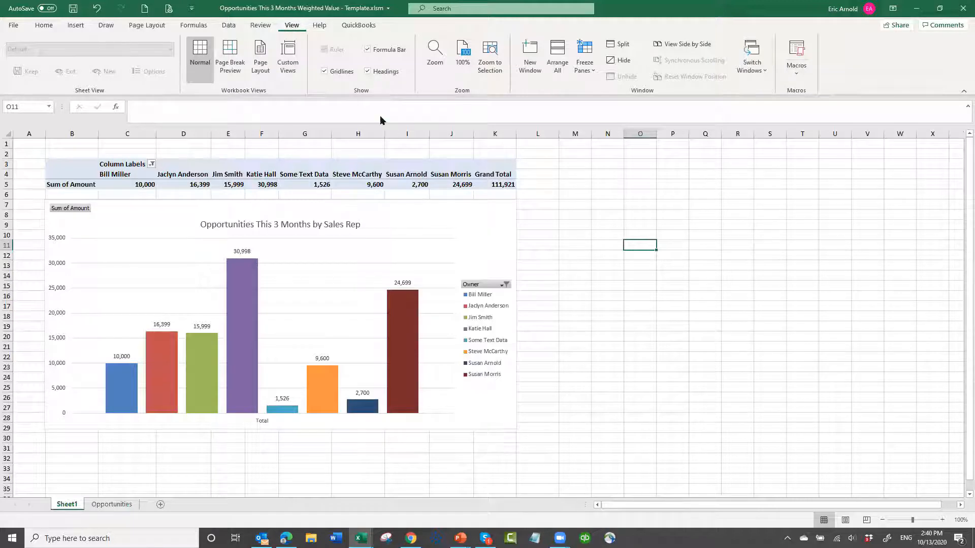
{"action": "left_click", "coordinate": [325, 71]}
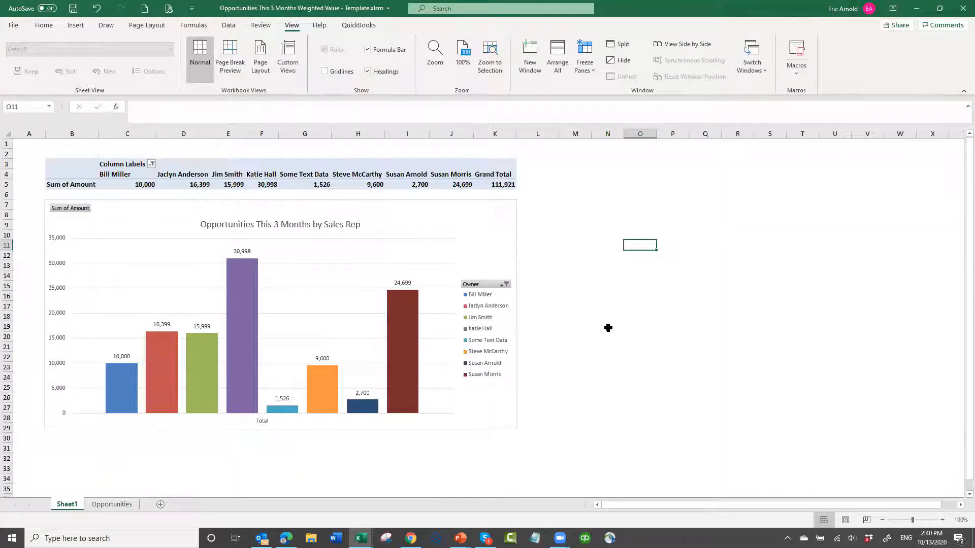
- Examine the opportunity records from the top of the Opportunities sheet and return to Sheet1
{"action": "left_click", "coordinate": [118, 507]}
{"action": "left_click", "coordinate": [342, 184]}
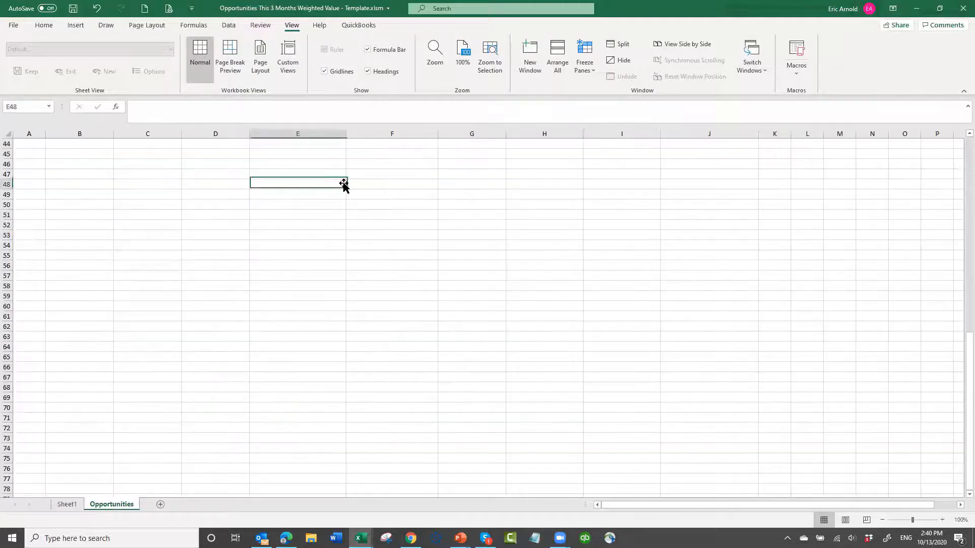
{"action": "key", "text": "ctrl+Home"}
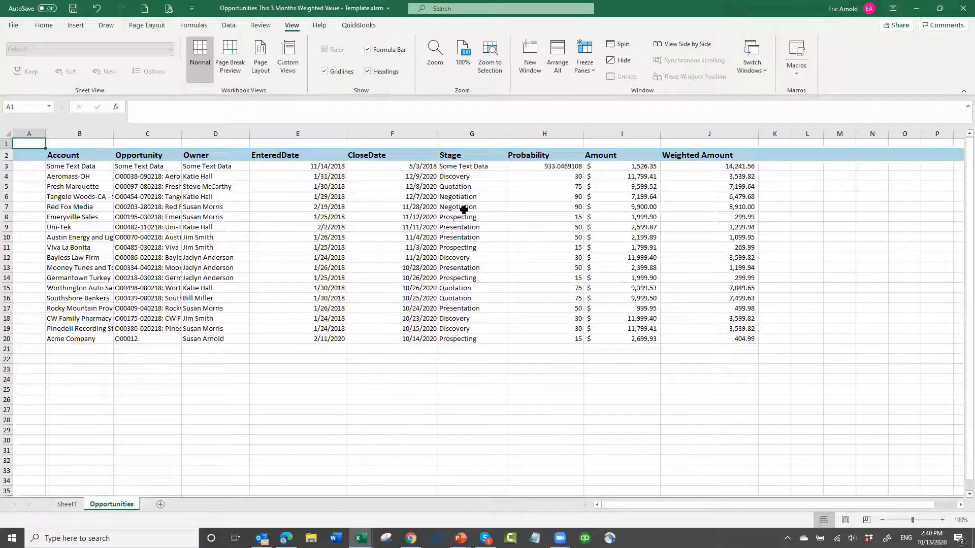
{"action": "left_click", "coordinate": [73, 503]}
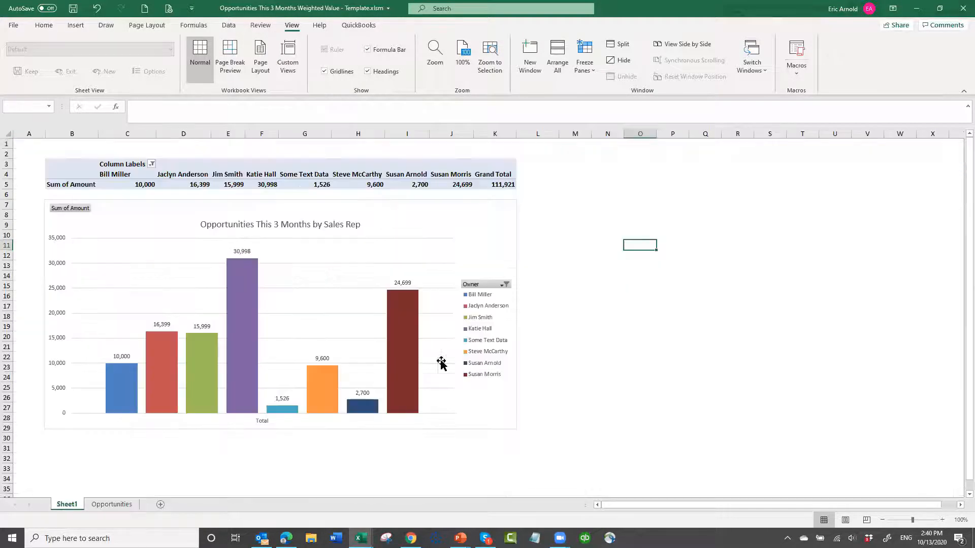
- Insert a second PivotChart with PivotTable at cell M3 of Sheet1, using the Account through Weighted Amount data on the Opportunities sheet
{"action": "left_click", "coordinate": [582, 169]}
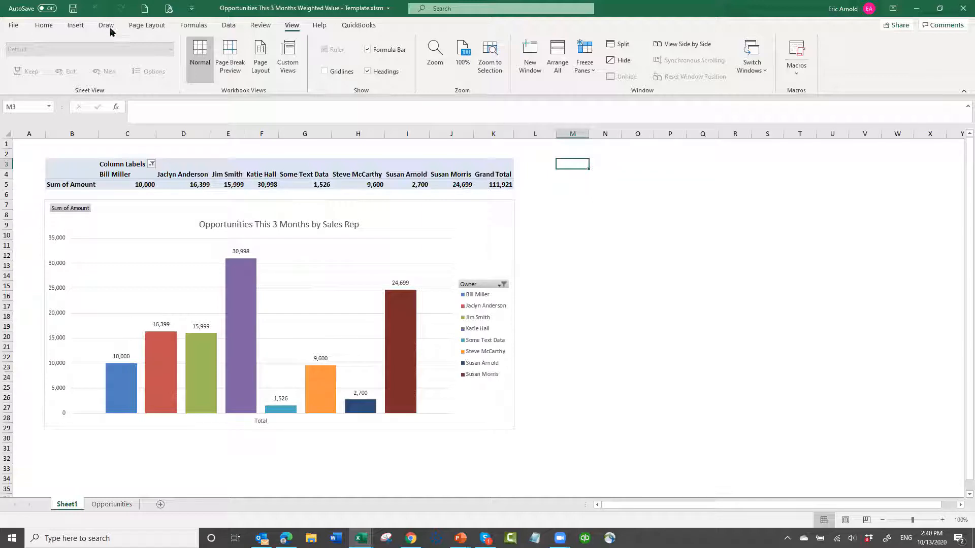
{"action": "left_click", "coordinate": [76, 27]}
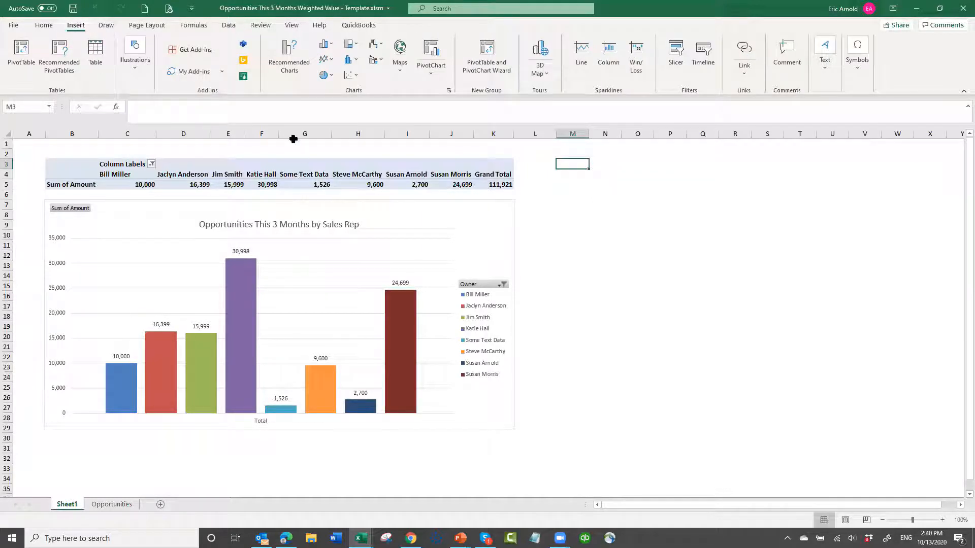
{"action": "left_click", "coordinate": [431, 75]}
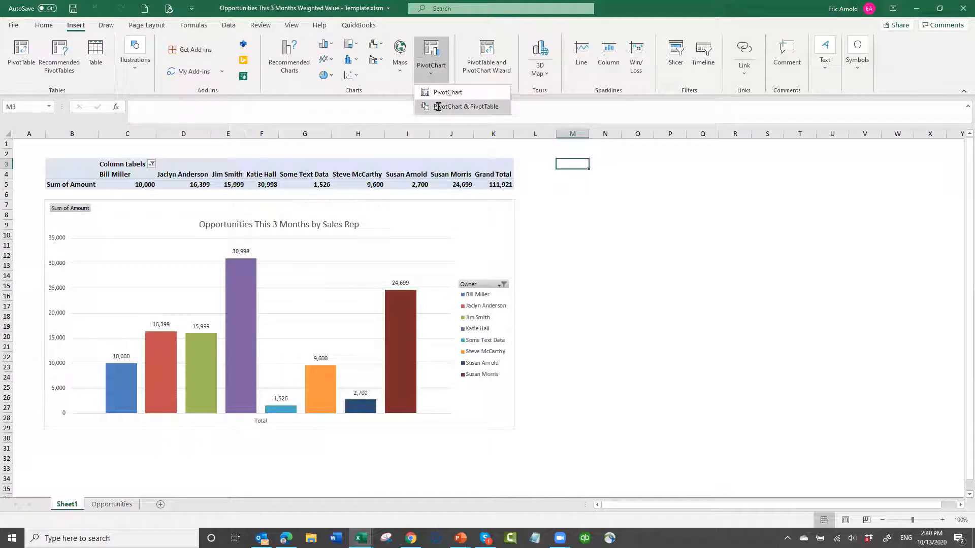
{"action": "left_click", "coordinate": [441, 107]}
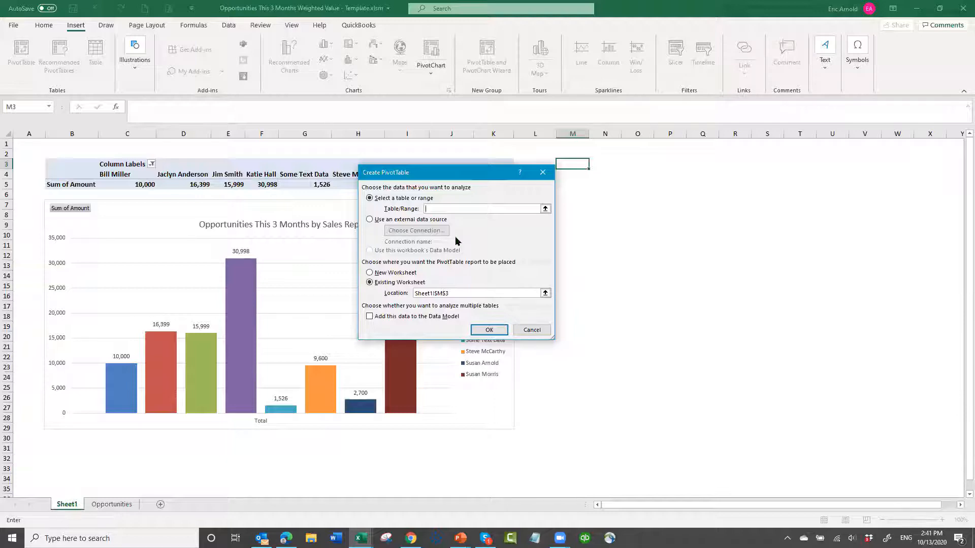
{"action": "left_click", "coordinate": [111, 504]}
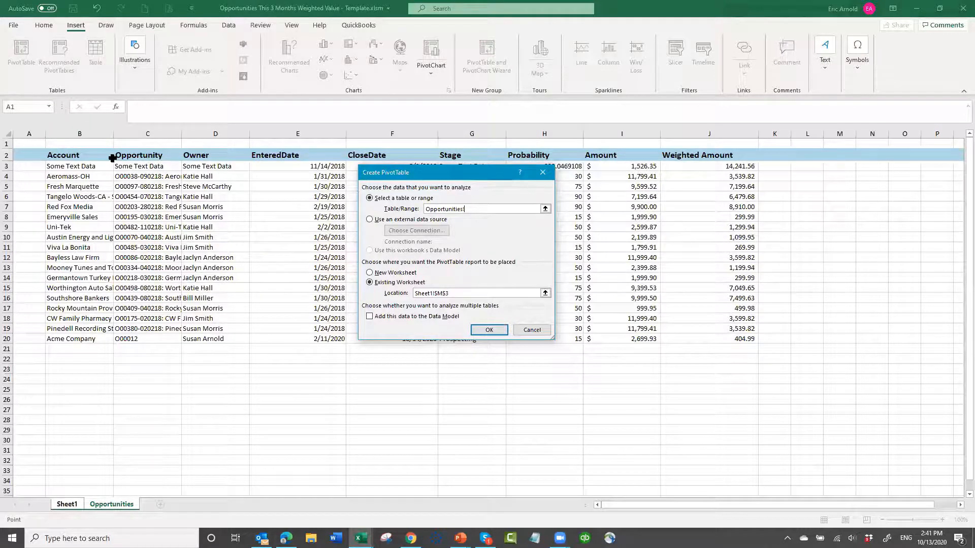
{"action": "left_click_drag", "start_coordinate": [113, 159], "coordinate": [583, 329]}
{"action": "left_click", "coordinate": [487, 330]}
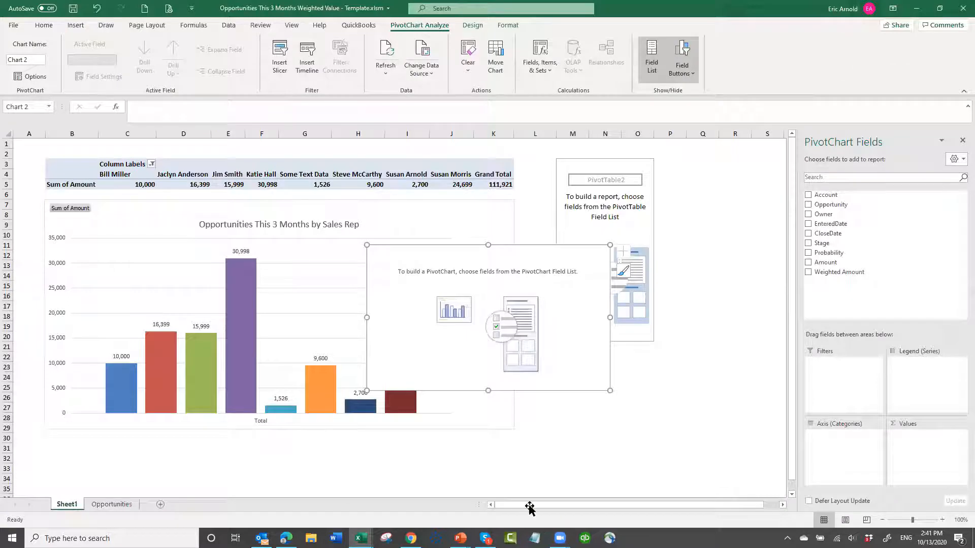
- Place the new PivotChart below its pivot table, with Amount as its values and Stage as its legend series
{"action": "left_click_drag", "start_coordinate": [501, 265], "coordinate": [664, 373]}
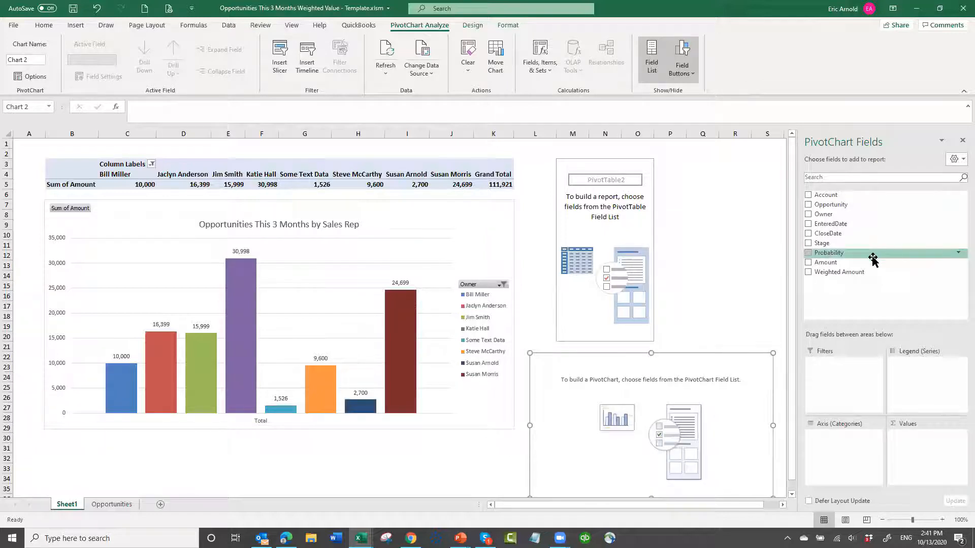
{"action": "left_click_drag", "start_coordinate": [828, 262], "coordinate": [914, 431]}
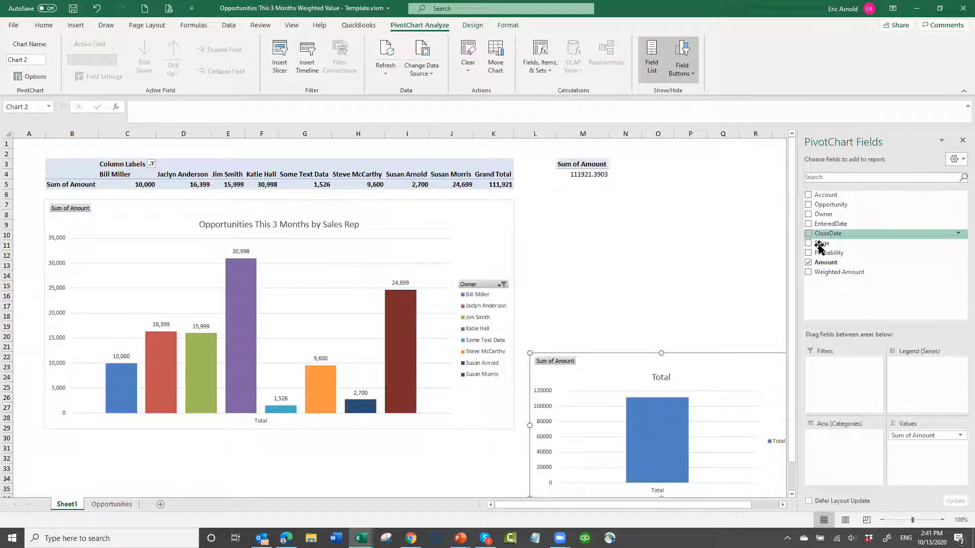
{"action": "left_click_drag", "start_coordinate": [818, 246], "coordinate": [886, 389]}
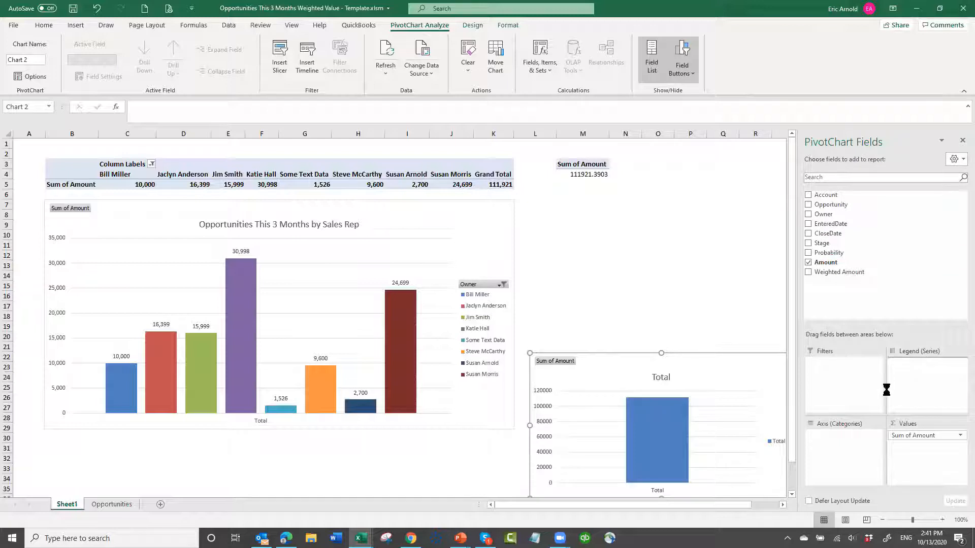
- Move the Stage PivotChart up directly beneath its pivot table and enlarge it to match the table's width
{"action": "left_click", "coordinate": [649, 377]}
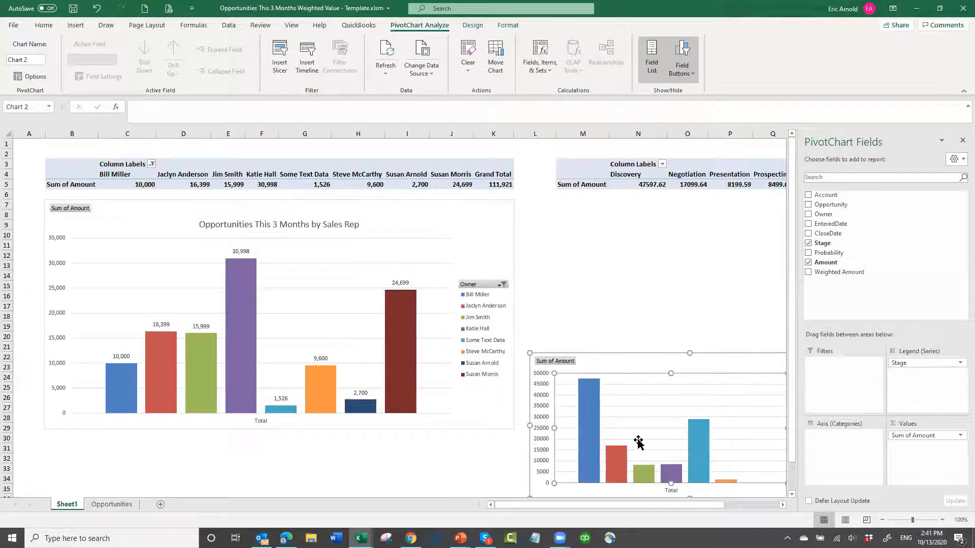
{"action": "left_click_drag", "start_coordinate": [638, 441], "coordinate": [646, 424]}
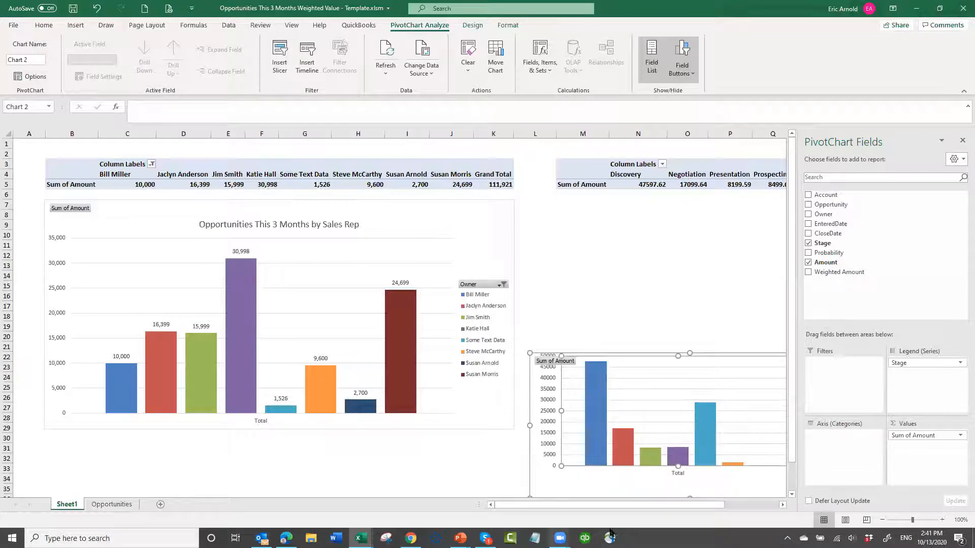
{"action": "left_click", "coordinate": [783, 505]}
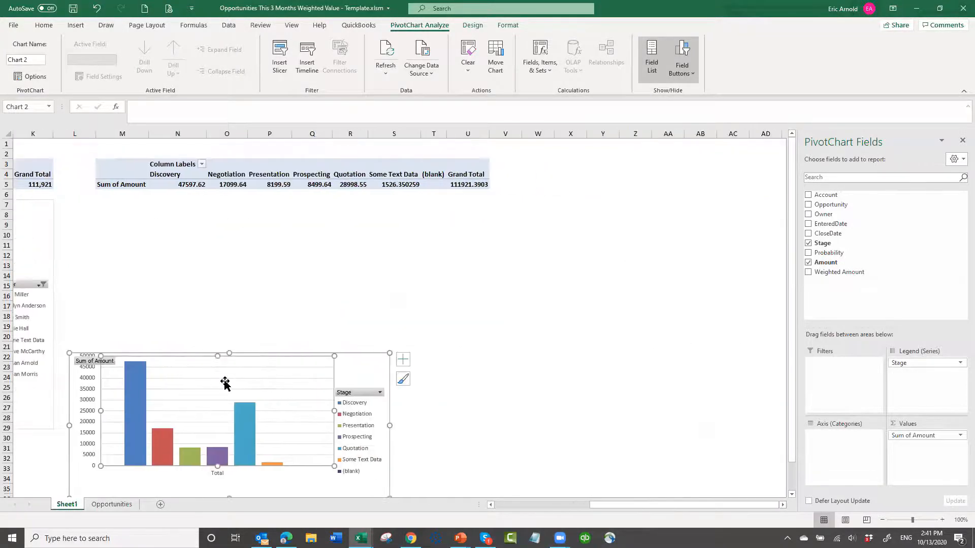
{"action": "mouse_move", "coordinate": [231, 381]}
{"action": "left_mouse_down"}
{"action": "mouse_move", "coordinate": [248, 360]}
{"action": "mouse_move", "coordinate": [249, 380]}
{"action": "left_mouse_up"}
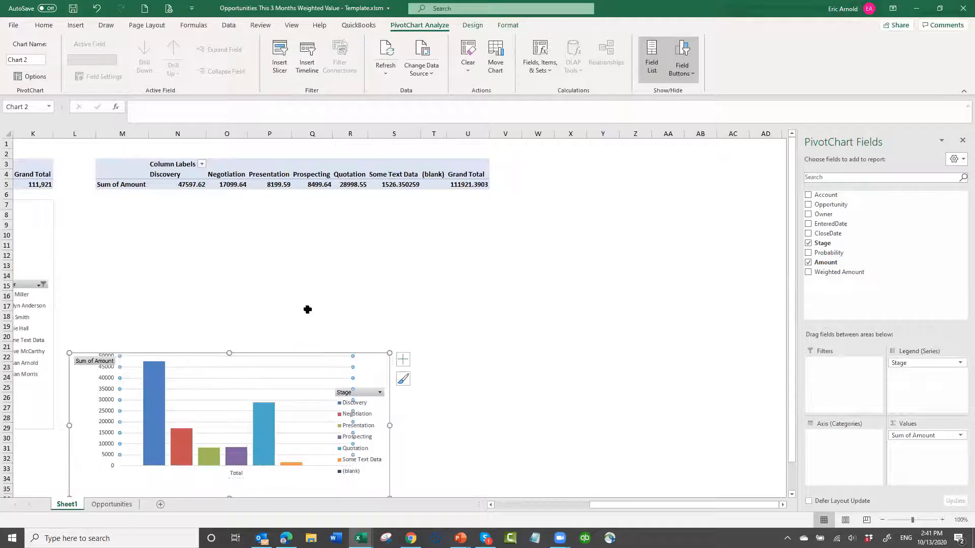
{"action": "left_click", "coordinate": [98, 8]}
{"action": "left_click_drag", "start_coordinate": [381, 327], "coordinate": [393, 214]}
{"action": "left_click_drag", "start_coordinate": [416, 344], "coordinate": [491, 429]}
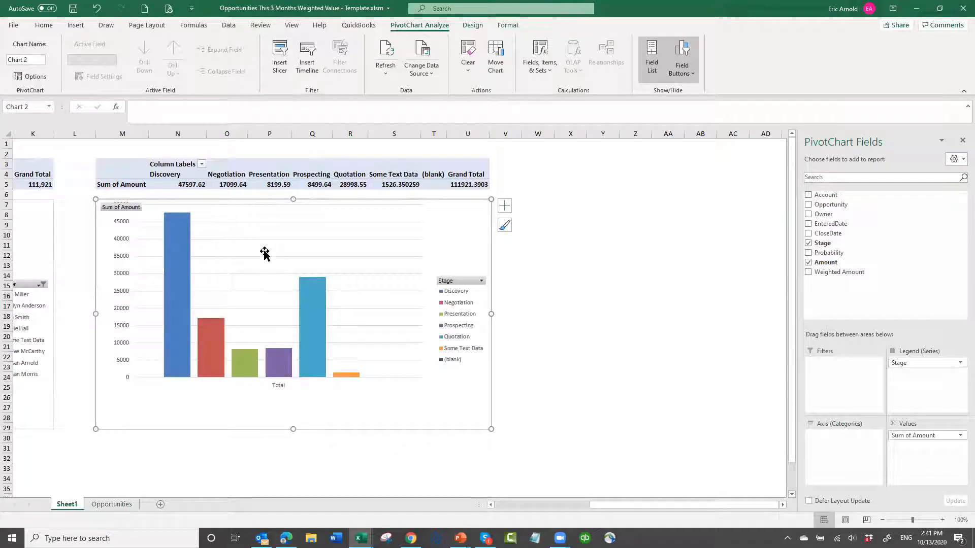
- Filter the second pivot table's column labels to exclude the (blank) stage
{"action": "left_click", "coordinate": [201, 164]}
{"action": "left_click", "coordinate": [101, 336]}
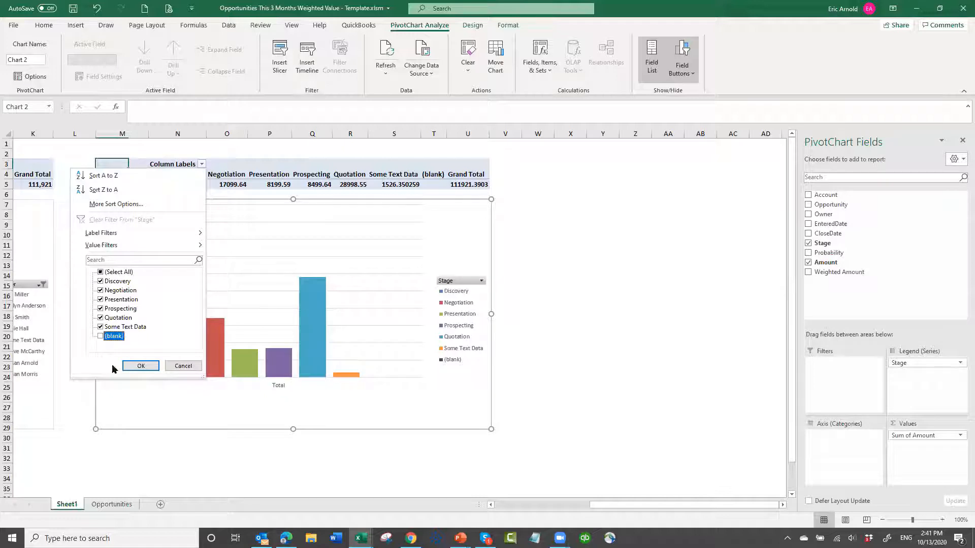
{"action": "left_click", "coordinate": [139, 366]}
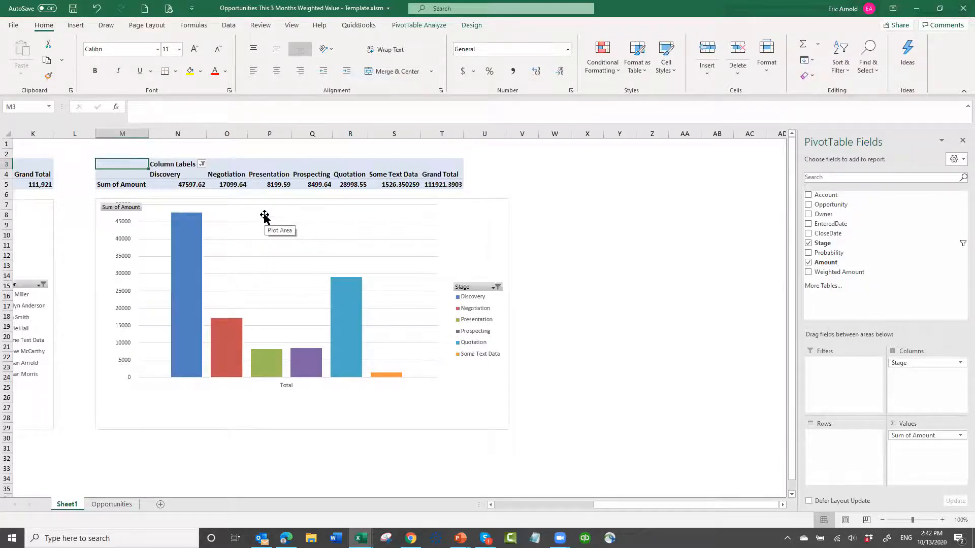
- Format all cells of Sheet1 as Number with 0 decimal places and the 1000 separator
{"action": "left_click", "coordinate": [5, 134]}
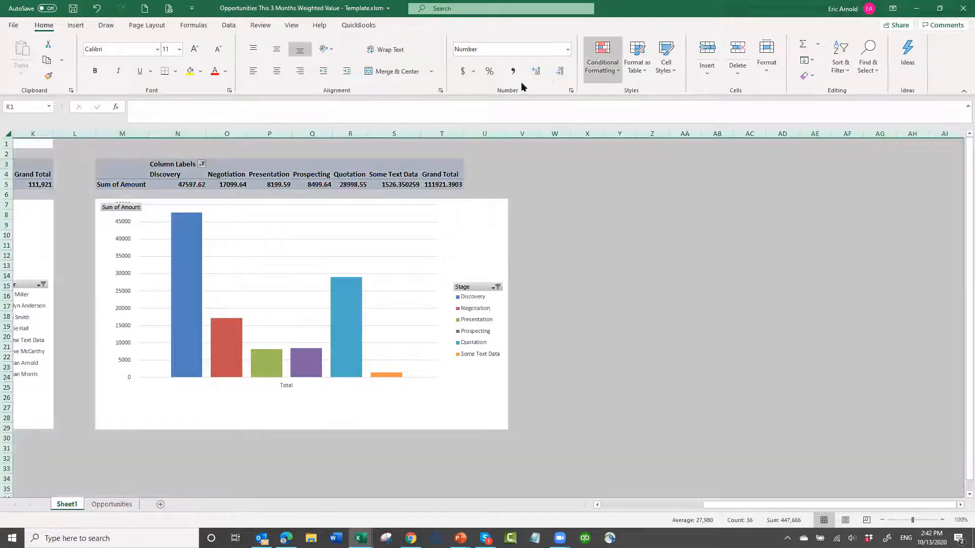
{"action": "left_click", "coordinate": [561, 71]}
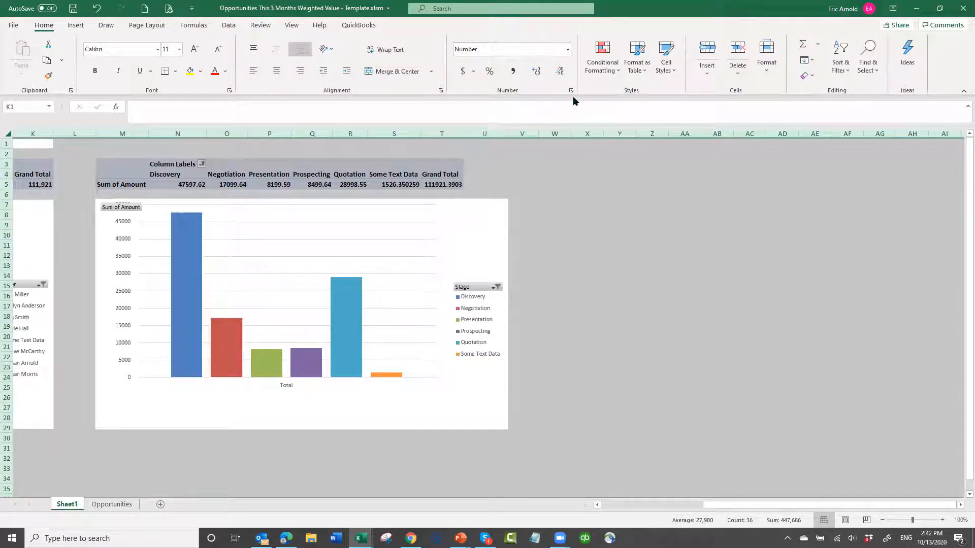
{"action": "left_click", "coordinate": [571, 91]}
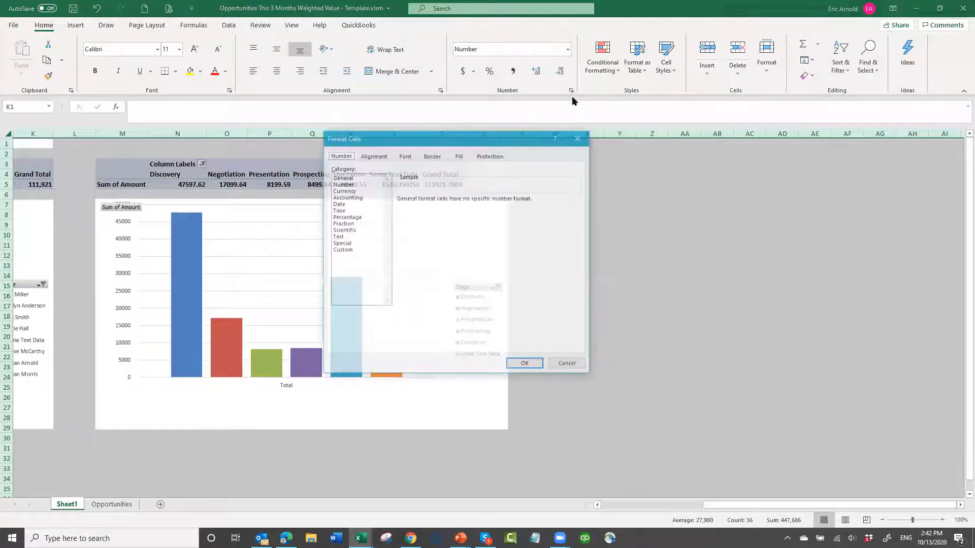
{"action": "left_click", "coordinate": [340, 185]}
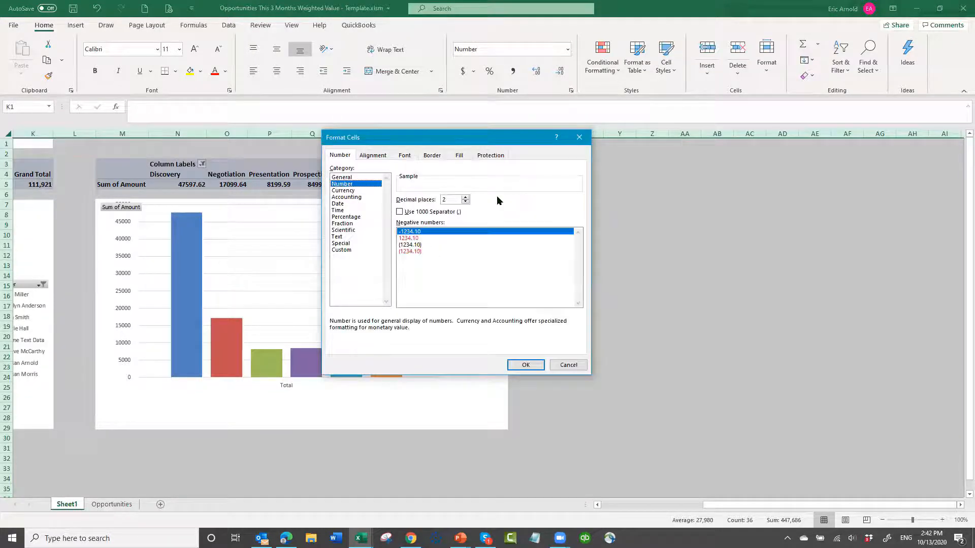
{"action": "left_click", "coordinate": [464, 198]}
{"action": "left_click", "coordinate": [465, 198]}
{"action": "left_click", "coordinate": [465, 202]}
{"action": "left_click", "coordinate": [465, 202]}
{"action": "left_click", "coordinate": [465, 202]}
{"action": "left_click", "coordinate": [465, 202]}
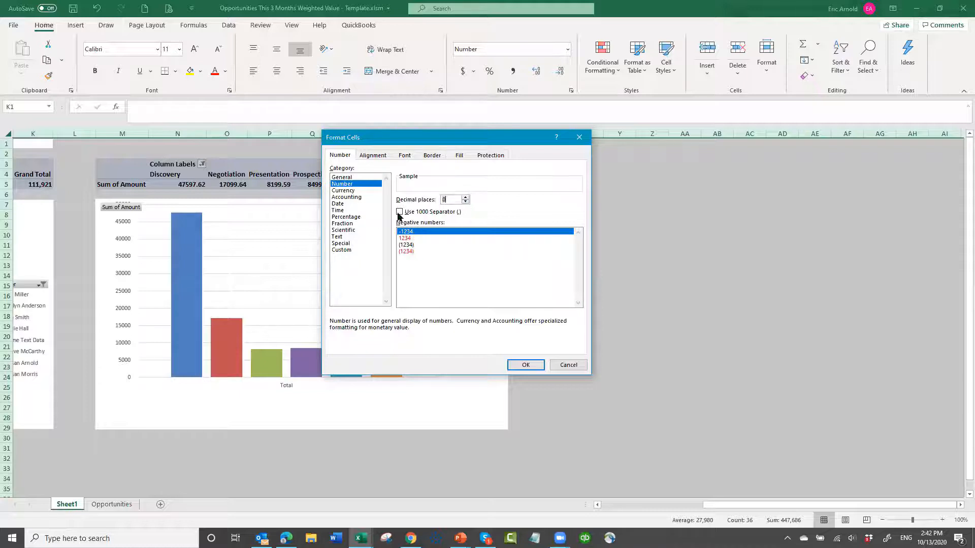
{"action": "left_click", "coordinate": [400, 212]}
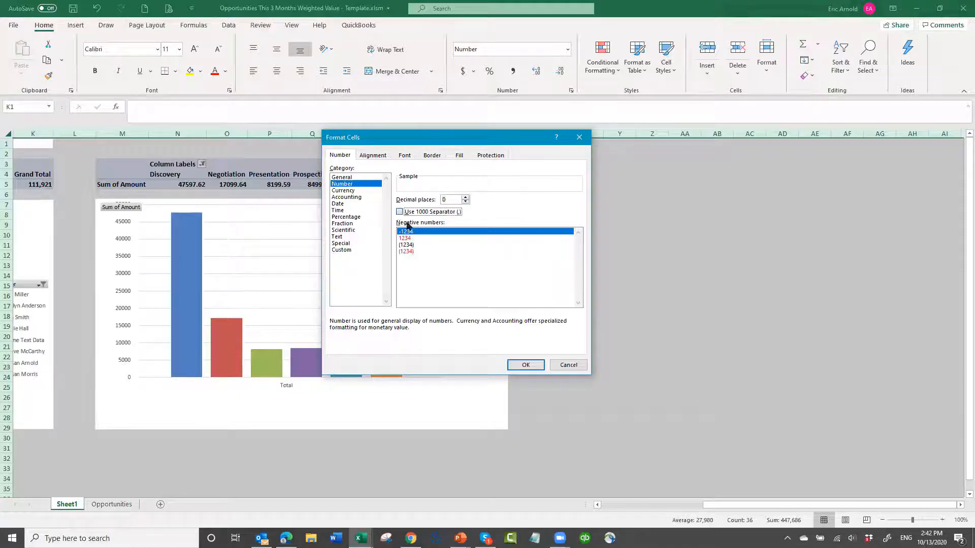
{"action": "left_click", "coordinate": [526, 365]}
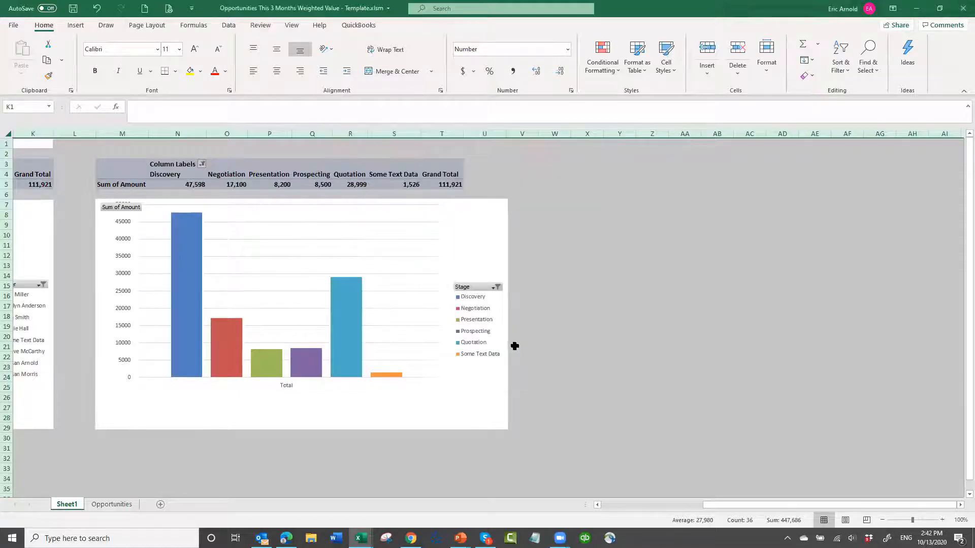
{"action": "left_click", "coordinate": [551, 227]}
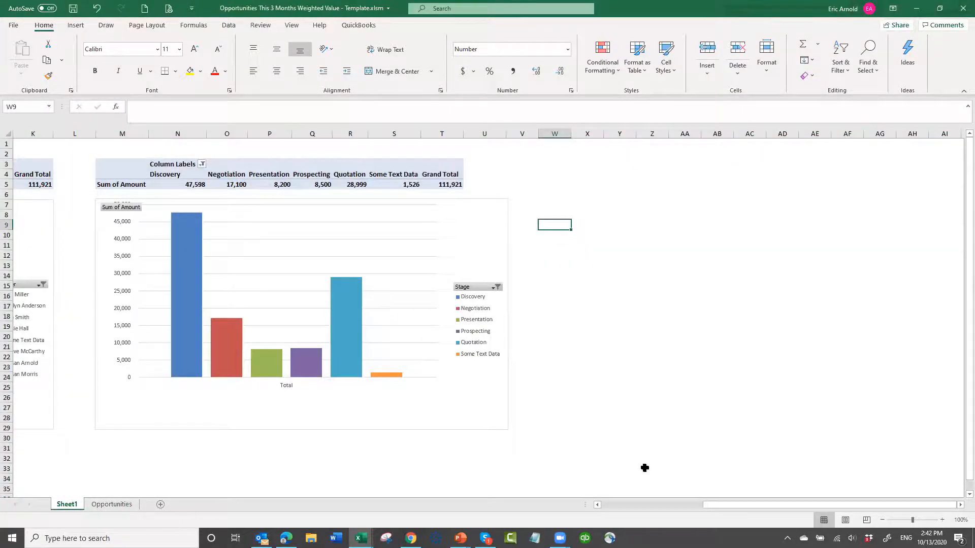
- Clear the pasted opportunity data in B4:J20 on the Opportunities sheet, keeping the placeholder row beneath the headers
{"action": "left_click", "coordinate": [114, 504]}
{"action": "left_click", "coordinate": [236, 355]}
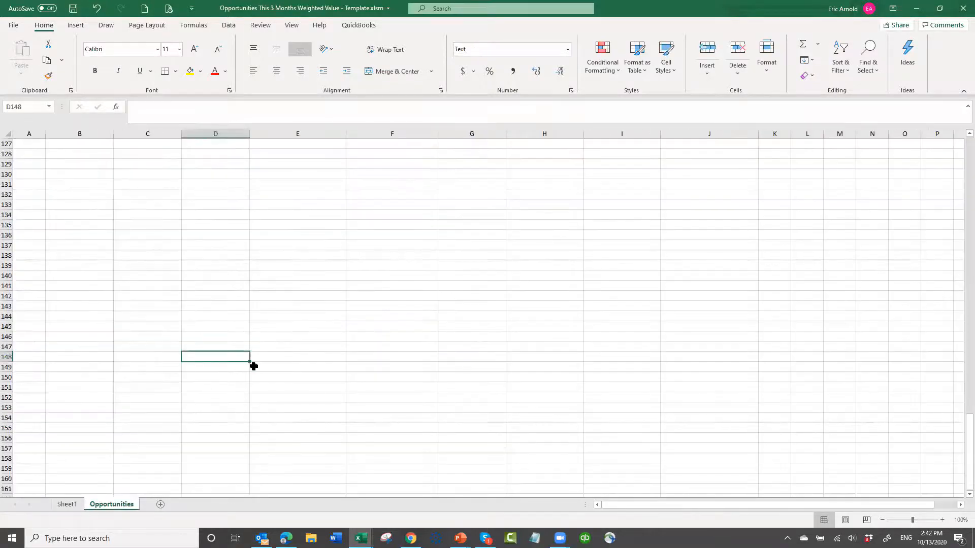
{"action": "key", "text": "ctrl+Home"}
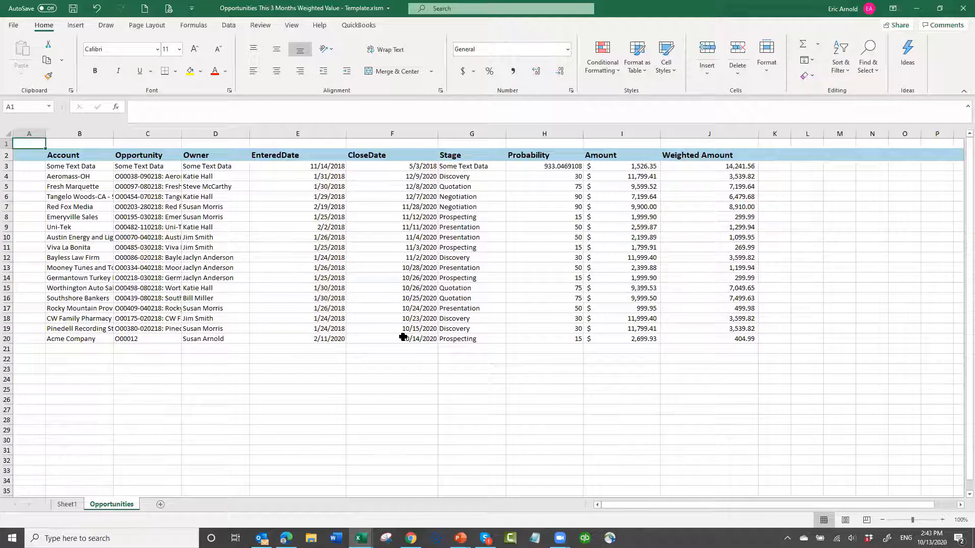
{"action": "left_click_drag", "start_coordinate": [78, 178], "coordinate": [386, 298]}
{"action": "mouse_move", "coordinate": [742, 343]}
{"action": "left_mouse_down"}
{"action": "mouse_move", "coordinate": [740, 351]}
{"action": "mouse_move", "coordinate": [742, 339]}
{"action": "left_mouse_up"}
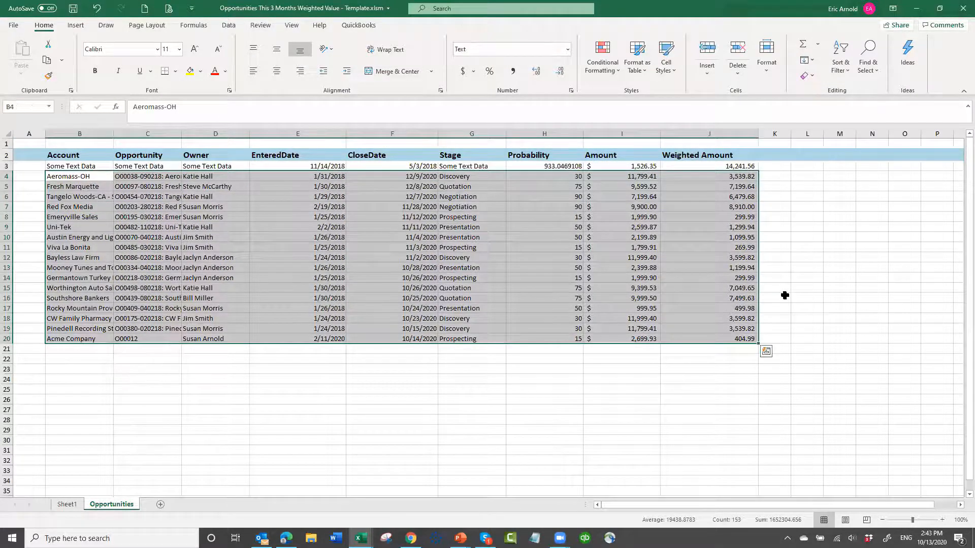
{"action": "key", "text": "Delete"}
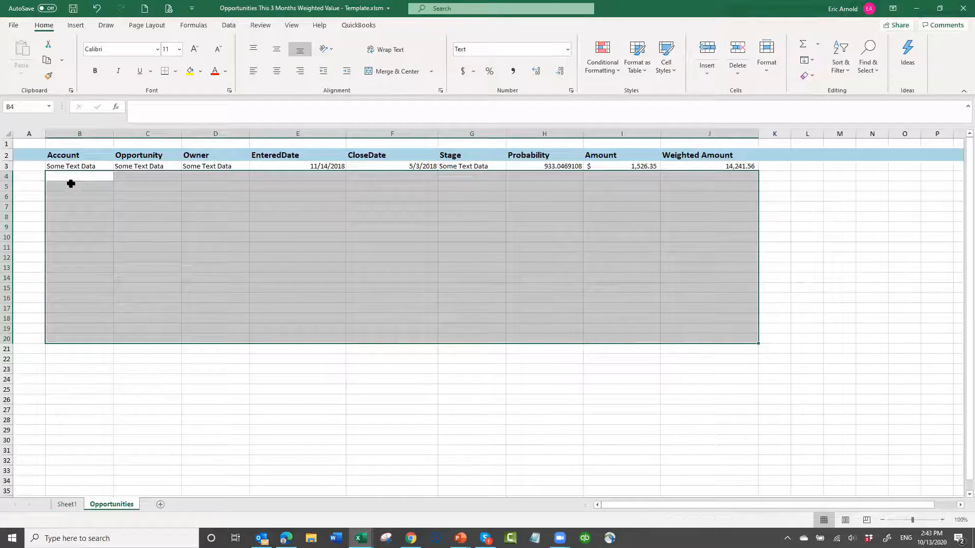
{"action": "left_click", "coordinate": [71, 179]}
- With Sheet1 as the active sheet, save the workbook as "Opportunities This 3 Months Weighted Value - Template.xlsm" in the AAExcel Reports folder
{"action": "left_click", "coordinate": [70, 506]}
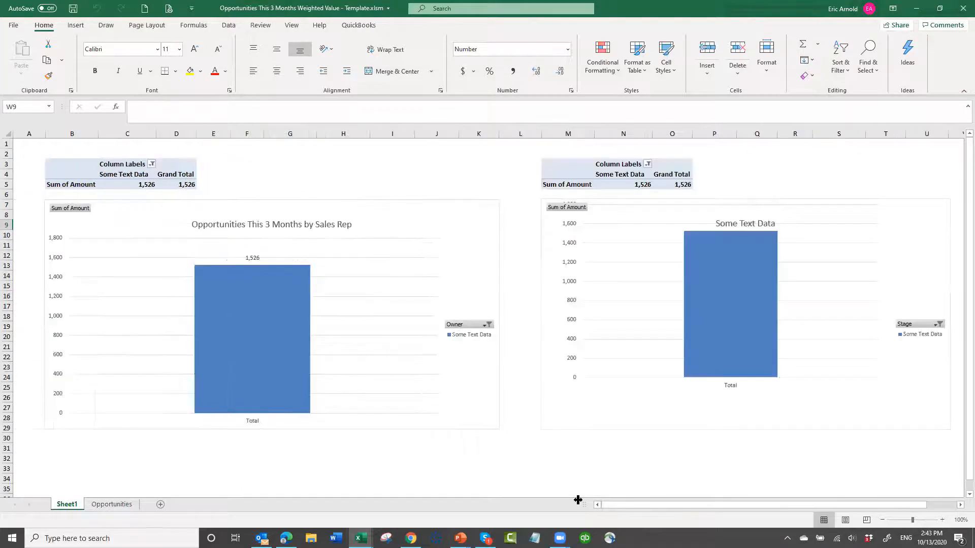
{"action": "left_click", "coordinate": [11, 27]}
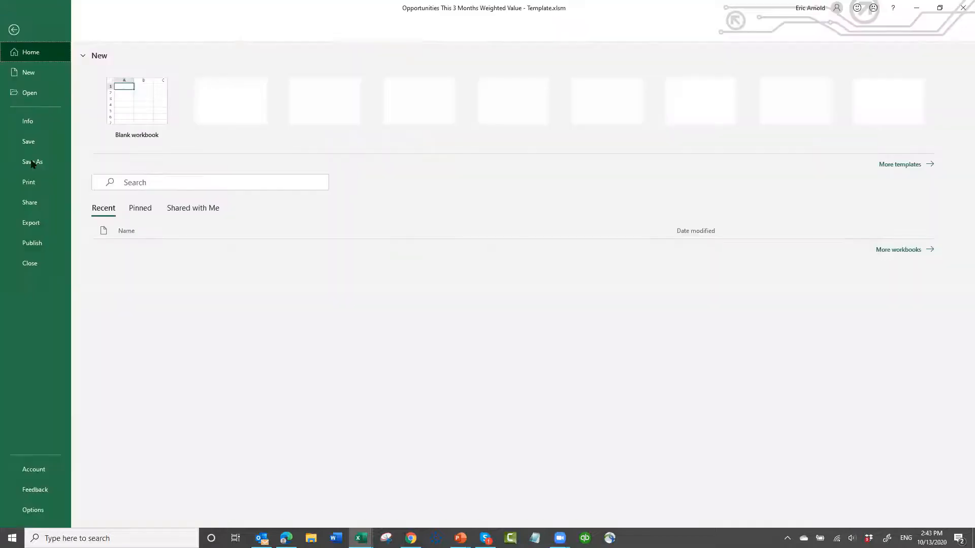
{"action": "left_click", "coordinate": [33, 162]}
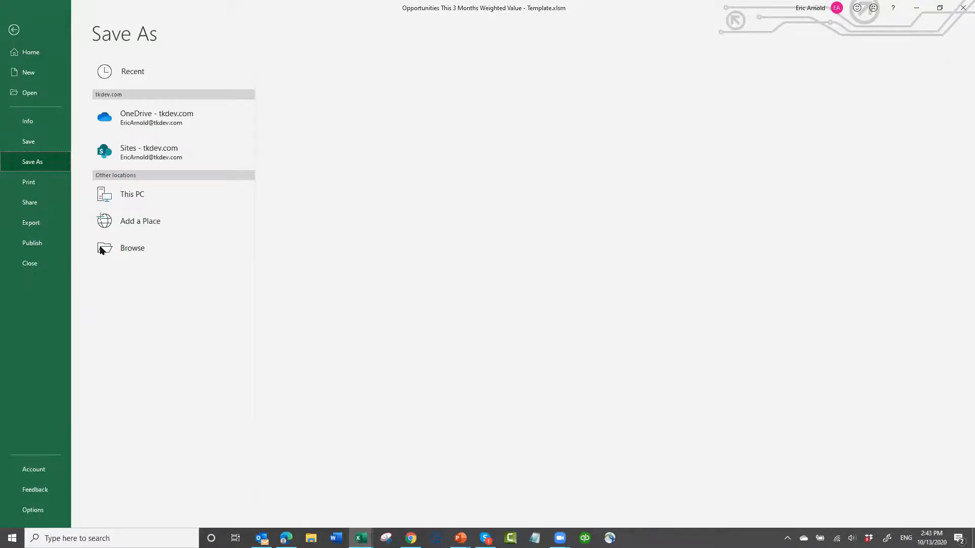
{"action": "left_click", "coordinate": [101, 249]}
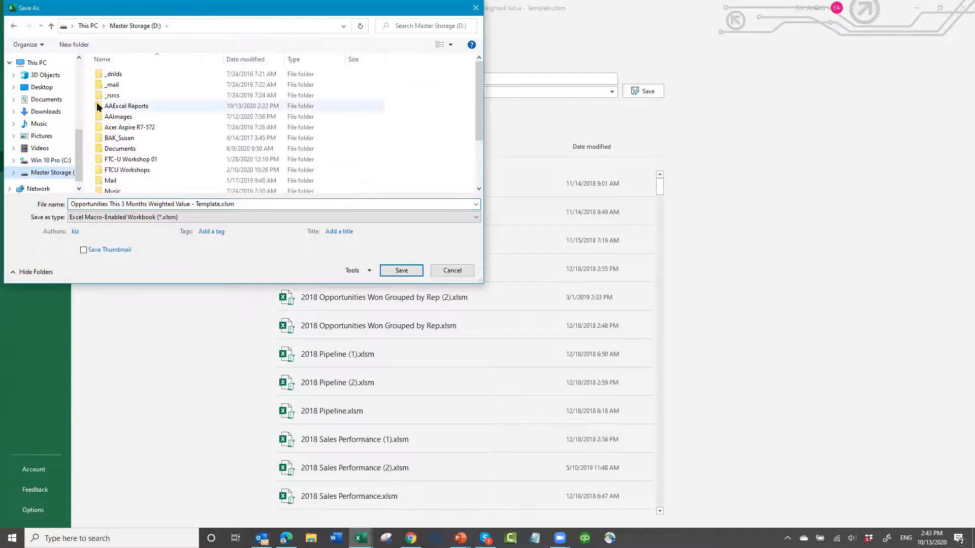
{"action": "left_click", "coordinate": [97, 102]}
{"action": "double_click", "coordinate": [95, 105]}
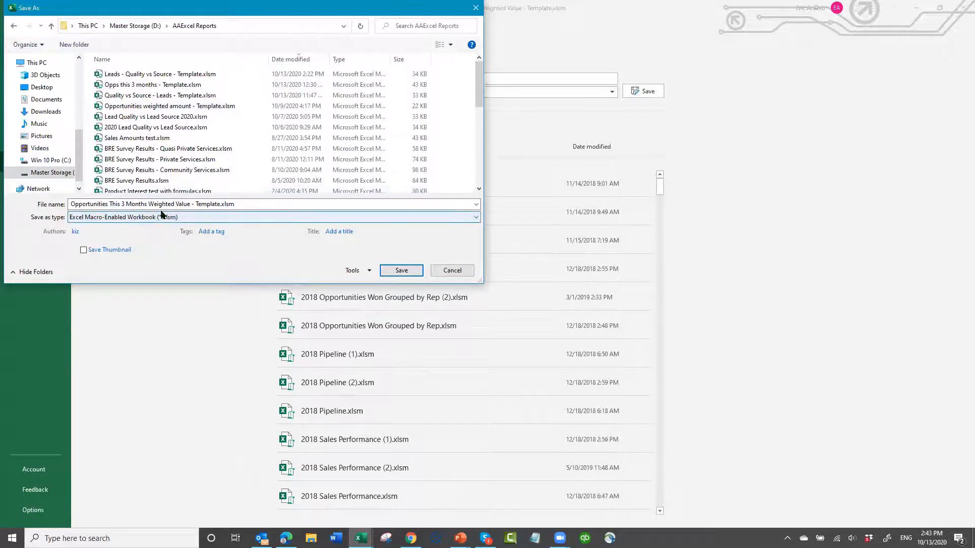
{"action": "left_click", "coordinate": [401, 271]}
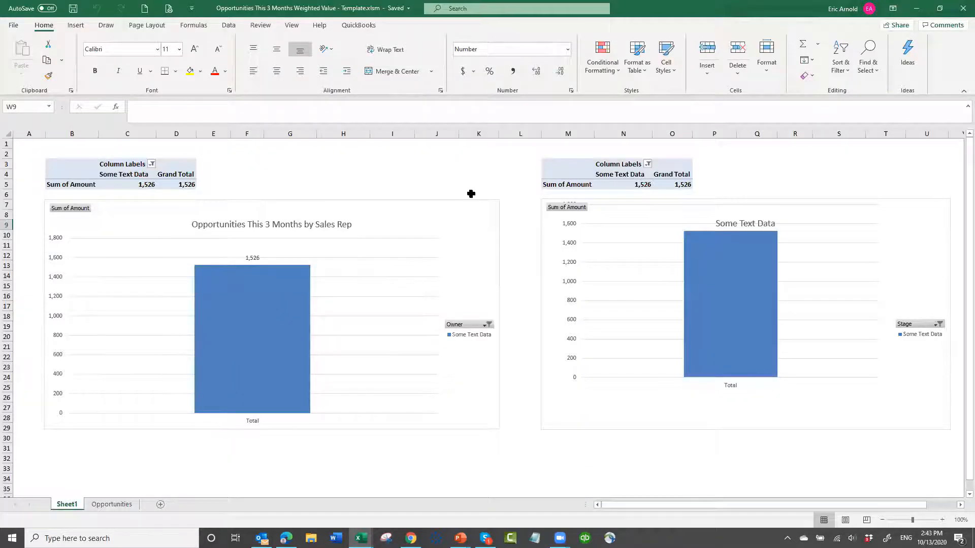
- Close the template workbook and the Opportunities This 3 Months Weighted Value data workbook, discarding the latter's changes
{"action": "left_click", "coordinate": [961, 10]}
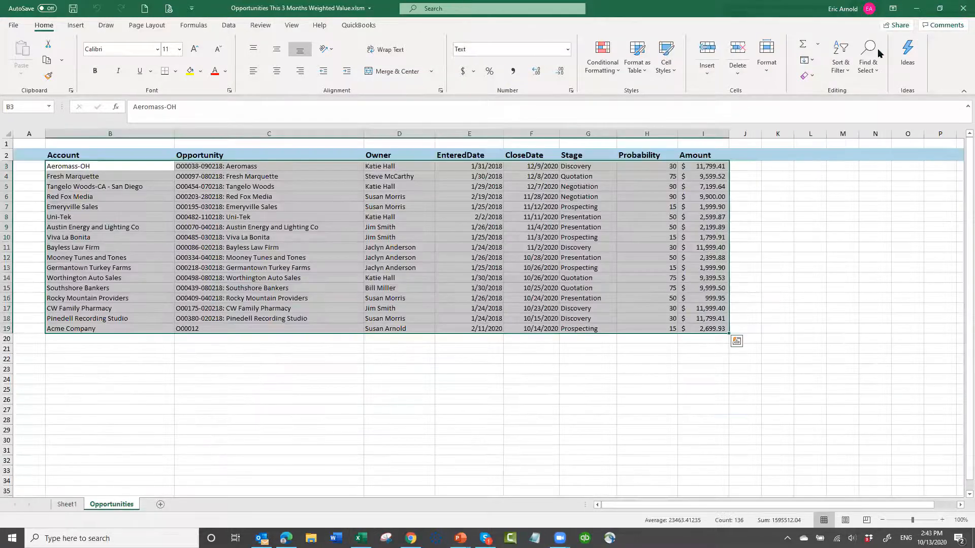
{"action": "left_click", "coordinate": [961, 9]}
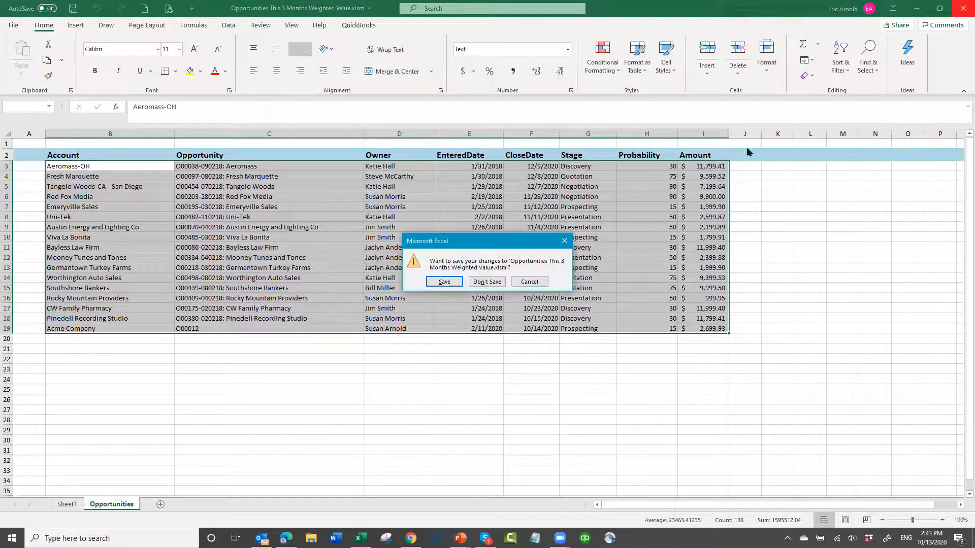
{"action": "left_click", "coordinate": [496, 286]}
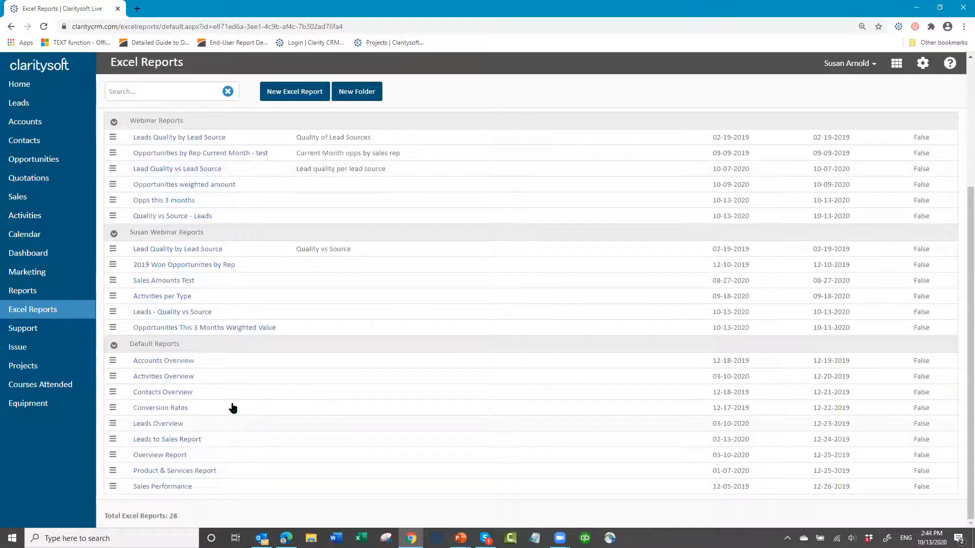
- Upload "Opportunities This 3 Months Weighted Value - Template.xlsm" as the template of the matching Claritysoft Excel report
{"action": "left_click", "coordinate": [113, 328]}
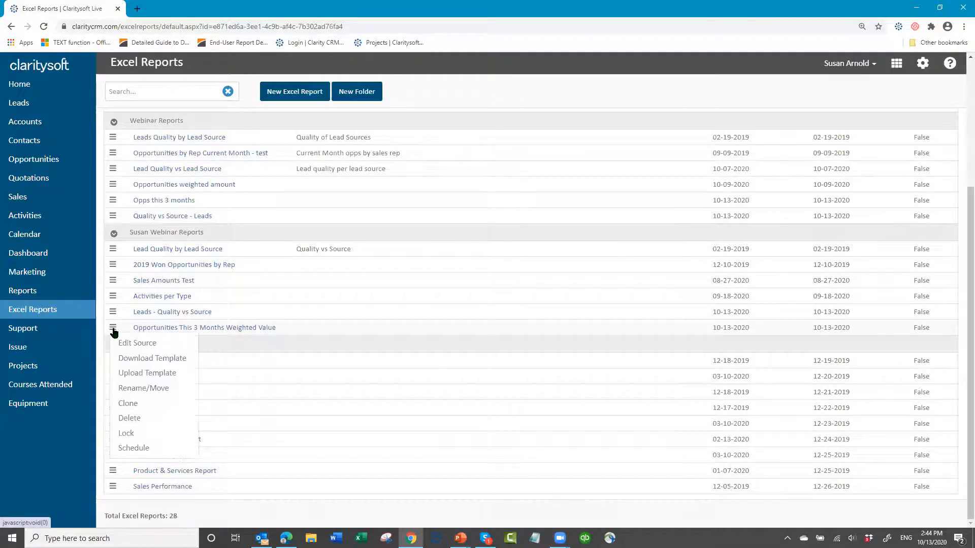
{"action": "left_click", "coordinate": [129, 375]}
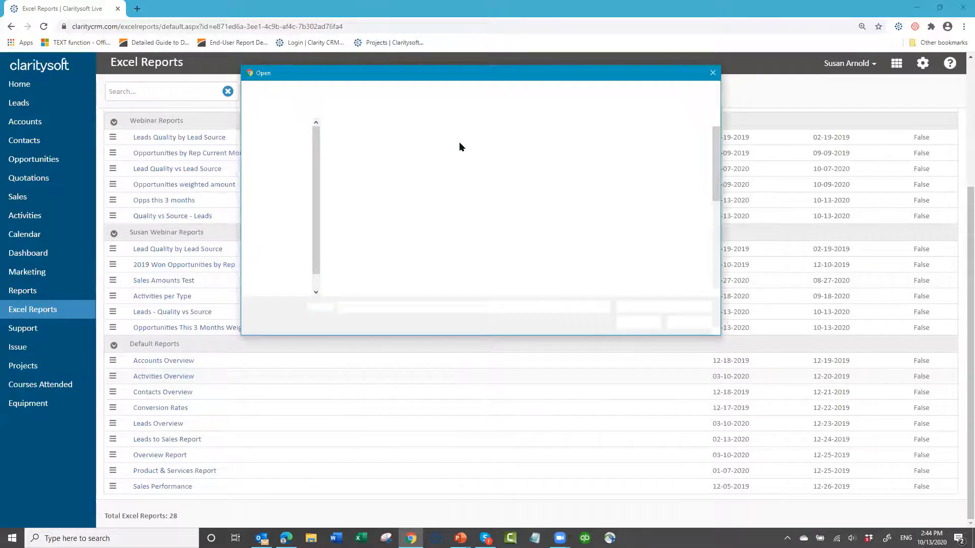
{"action": "left_click", "coordinate": [454, 141]}
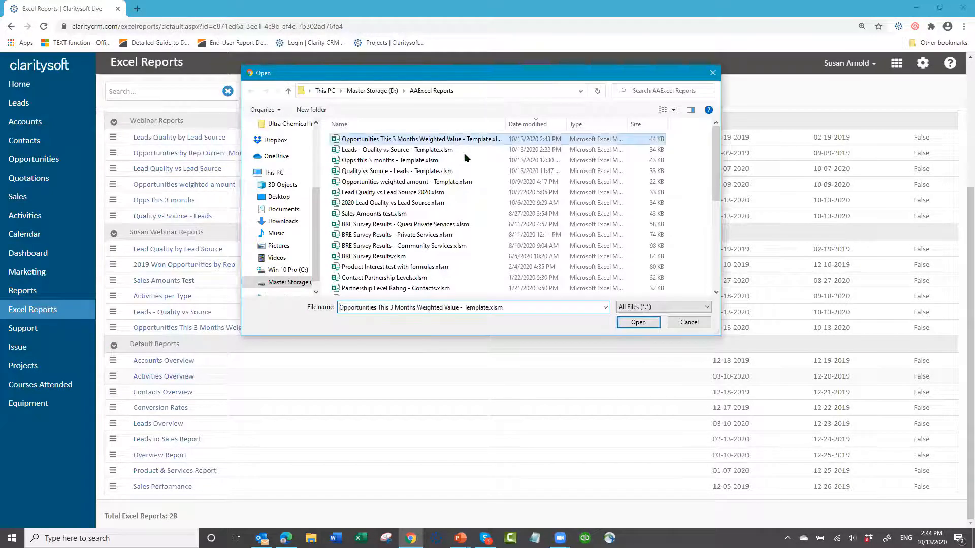
{"action": "left_click", "coordinate": [637, 324]}
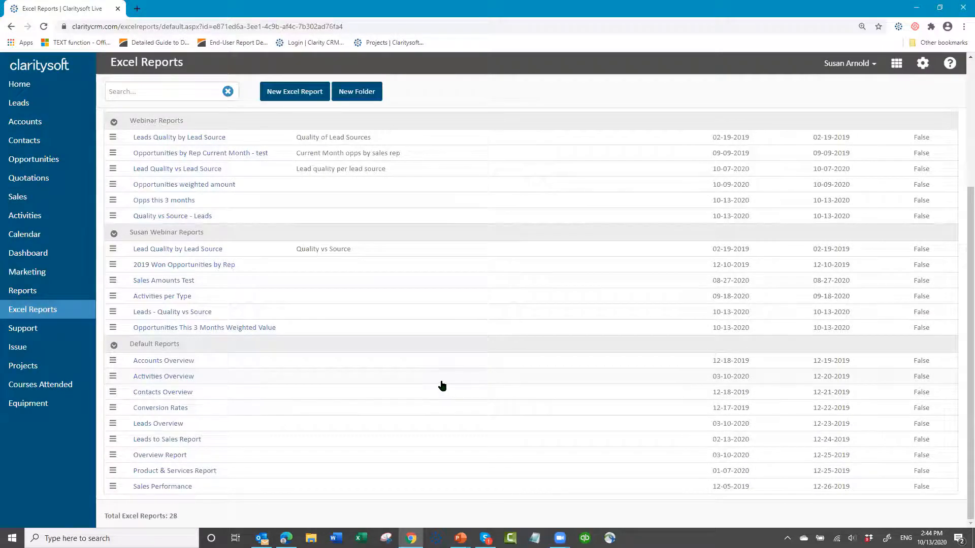
- Run the Opportunities This 3 Months Weighted Value report, open the downloaded workbook in Excel and enable its macros
{"action": "left_click", "coordinate": [170, 328]}
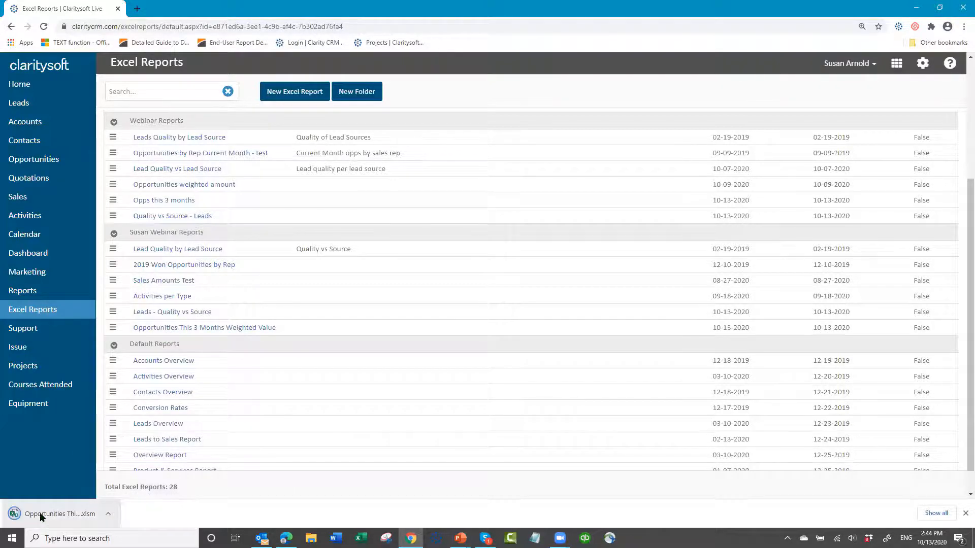
{"action": "left_click", "coordinate": [40, 515]}
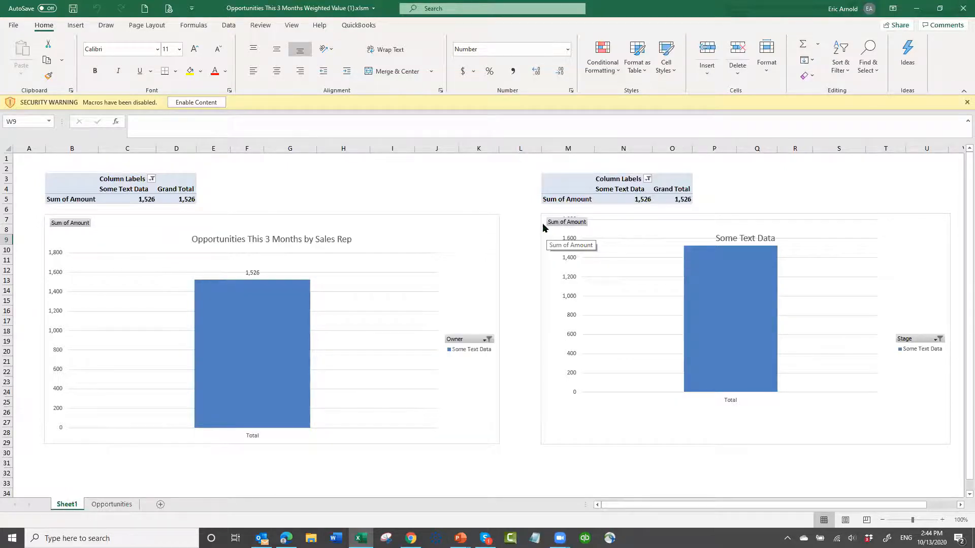
{"action": "left_click", "coordinate": [210, 104]}
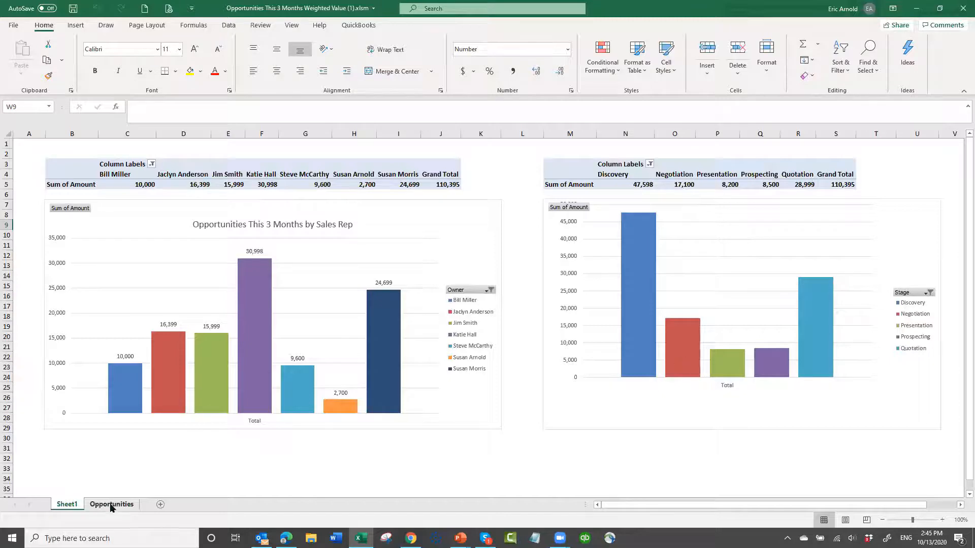
- Check the Opportunities data and both Sheet1 PivotCharts in the generated report, and close the workbook without saving
{"action": "key", "text": "ctrl+Page_Down"}
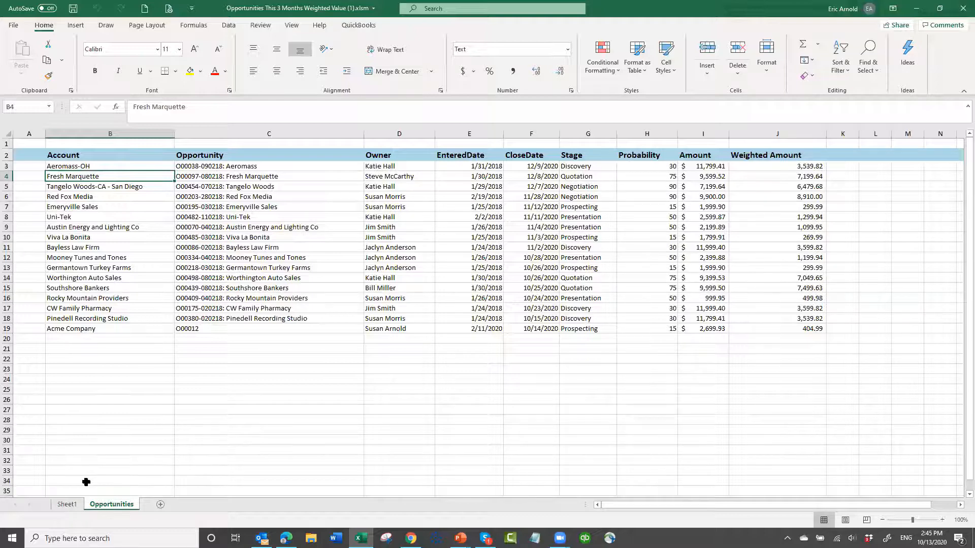
{"action": "left_click", "coordinate": [68, 504]}
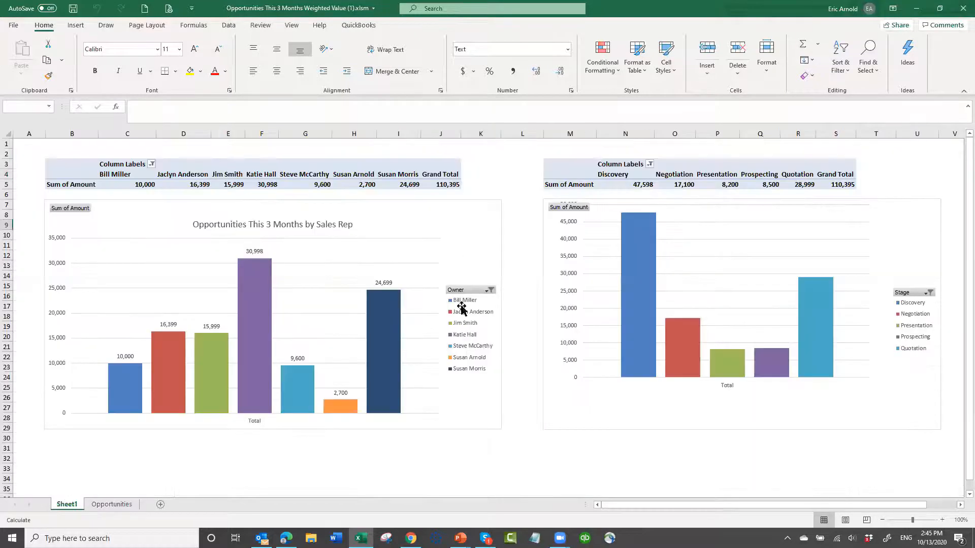
{"action": "scroll", "coordinate": [381, 482], "scroll_direction": "down", "scroll_amount": 4}
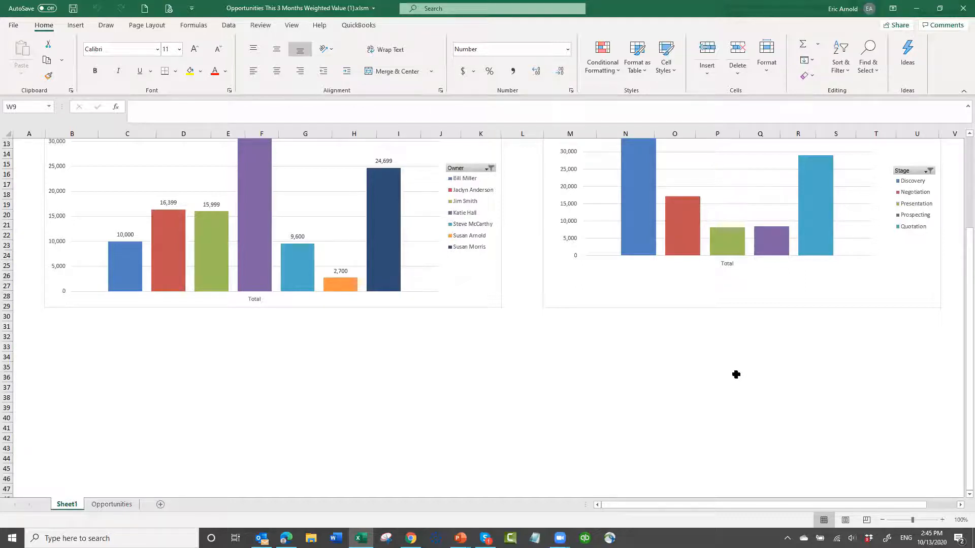
{"action": "scroll", "coordinate": [583, 325], "scroll_direction": "up", "scroll_amount": 4}
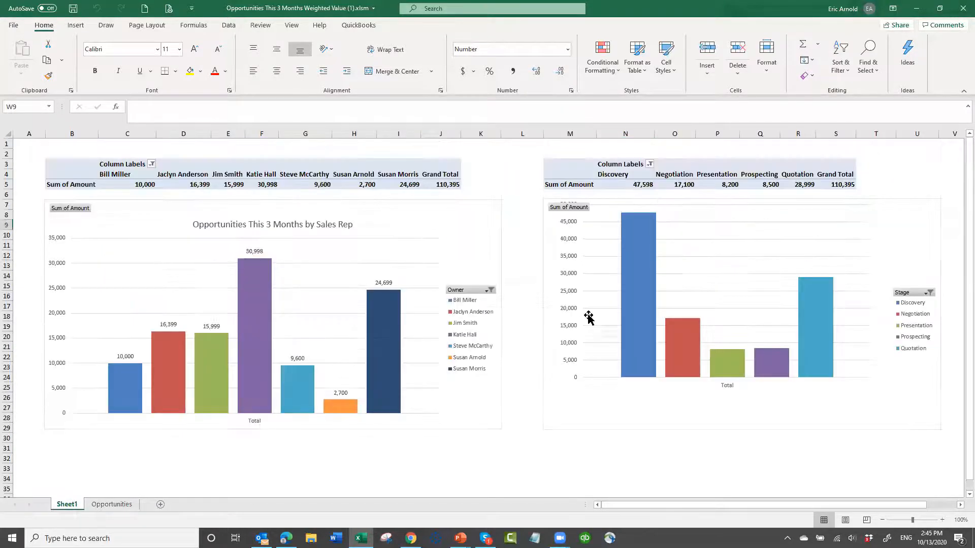
{"action": "left_click", "coordinate": [961, 9]}
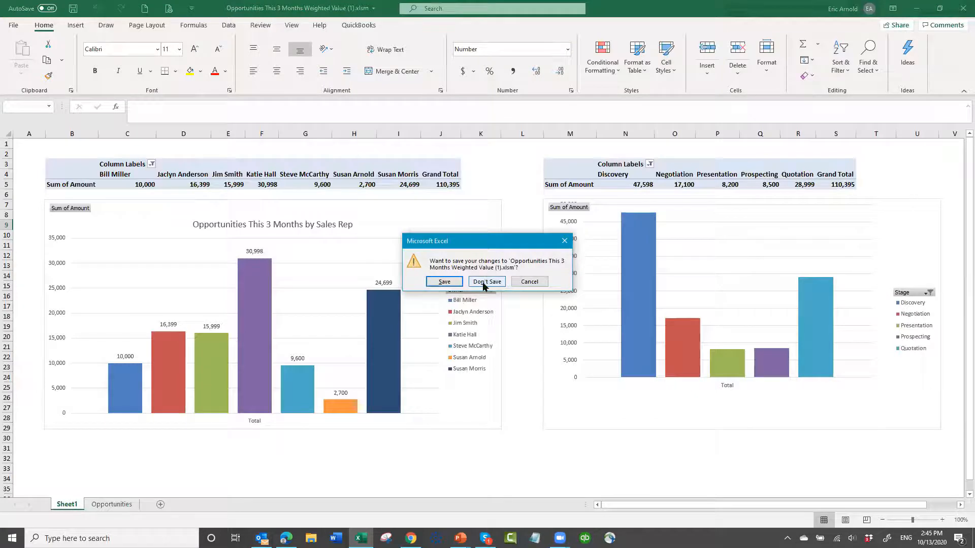
{"action": "left_click", "coordinate": [482, 282]}
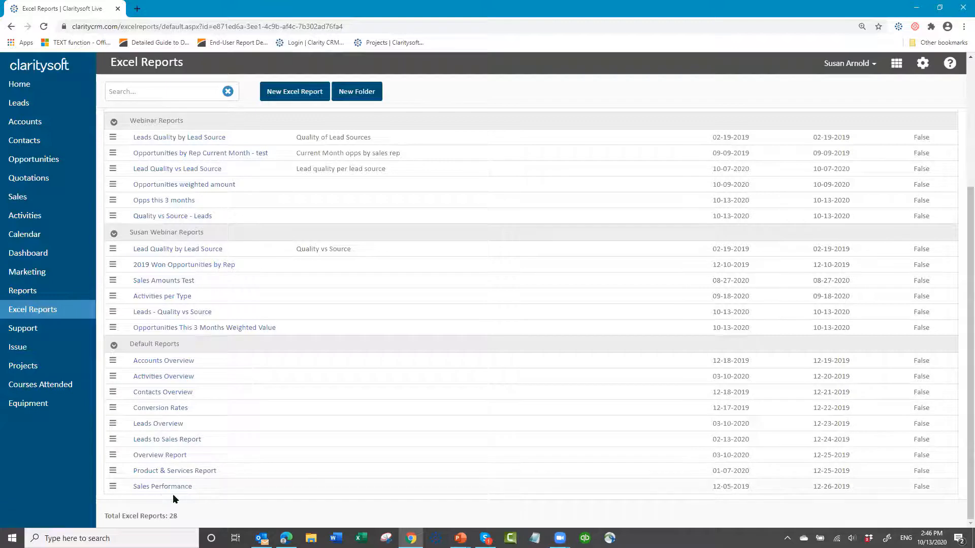
- Run the default Accounts Overview report from Claritysoft, open the downloaded workbook in Excel and enable its macros
{"action": "left_click", "coordinate": [166, 362]}
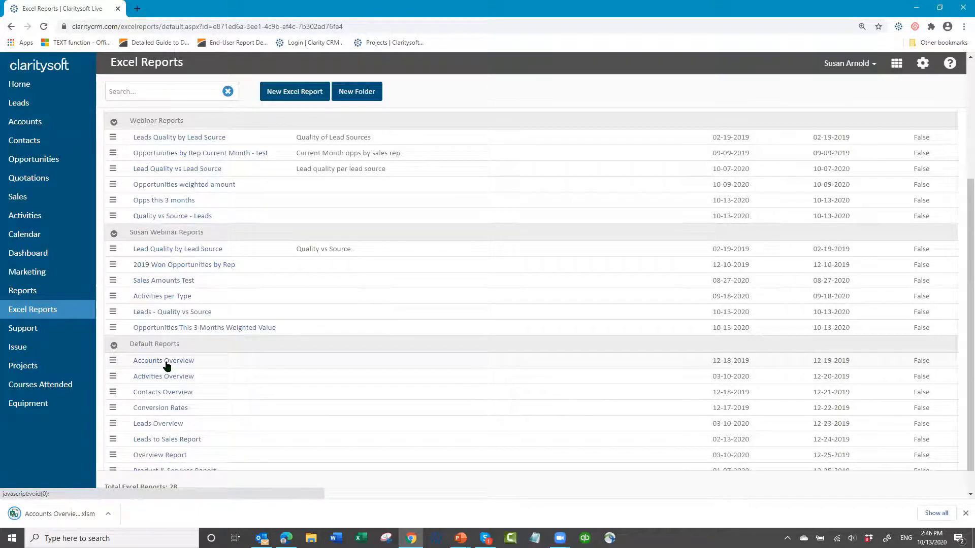
{"action": "left_click", "coordinate": [60, 516]}
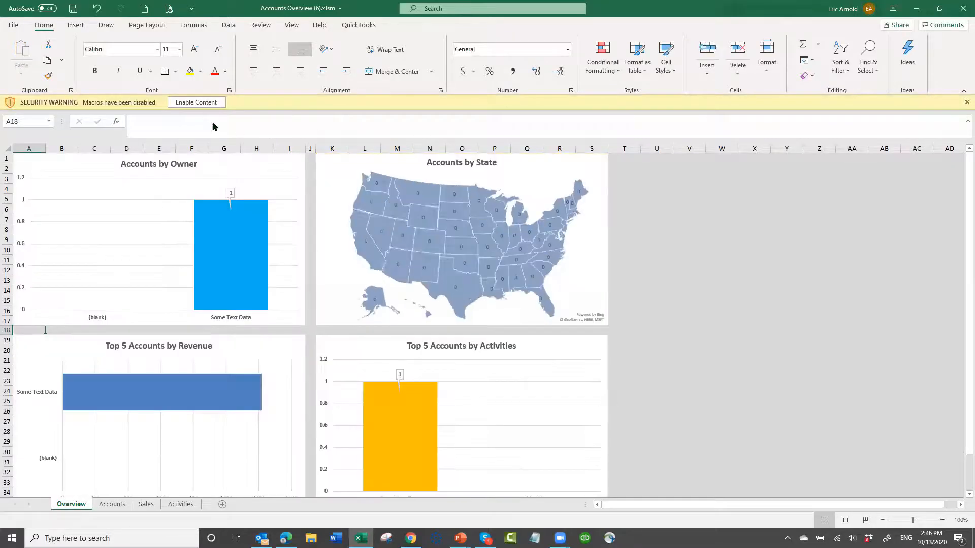
{"action": "left_click", "coordinate": [204, 104]}
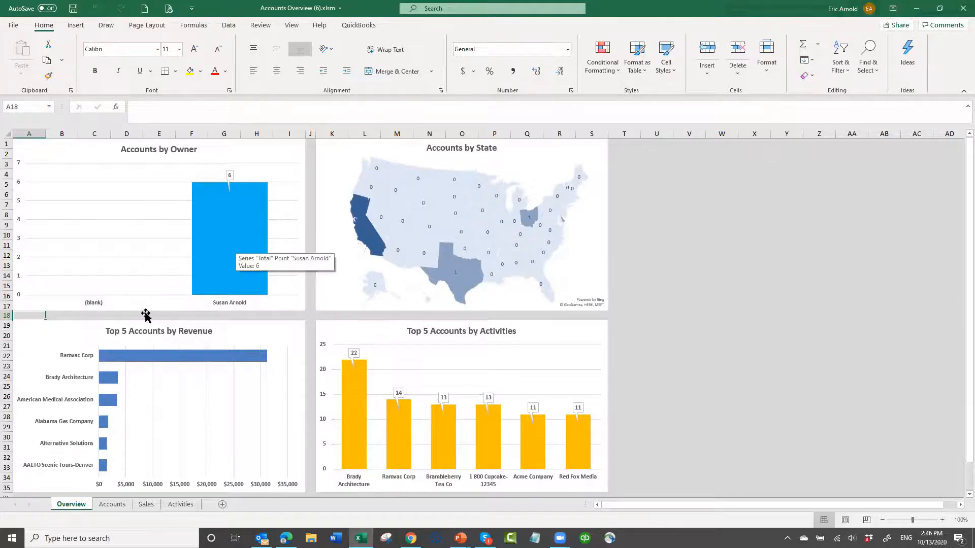
- Review the Accounts, Sales and Activities sheets and the Overview charts of the Accounts Overview workbook, and close it without saving
{"action": "left_click", "coordinate": [115, 505]}
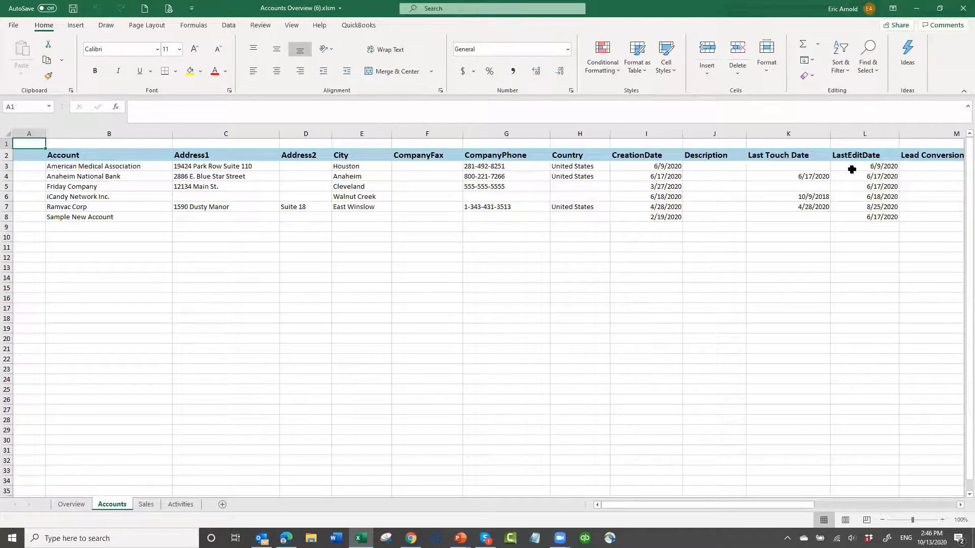
{"action": "left_click", "coordinate": [147, 505]}
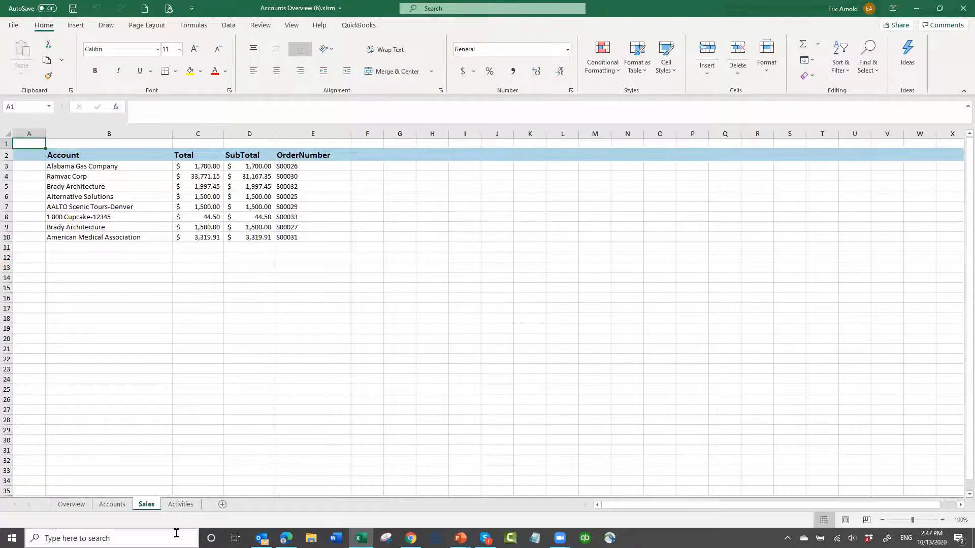
{"action": "left_click", "coordinate": [186, 506]}
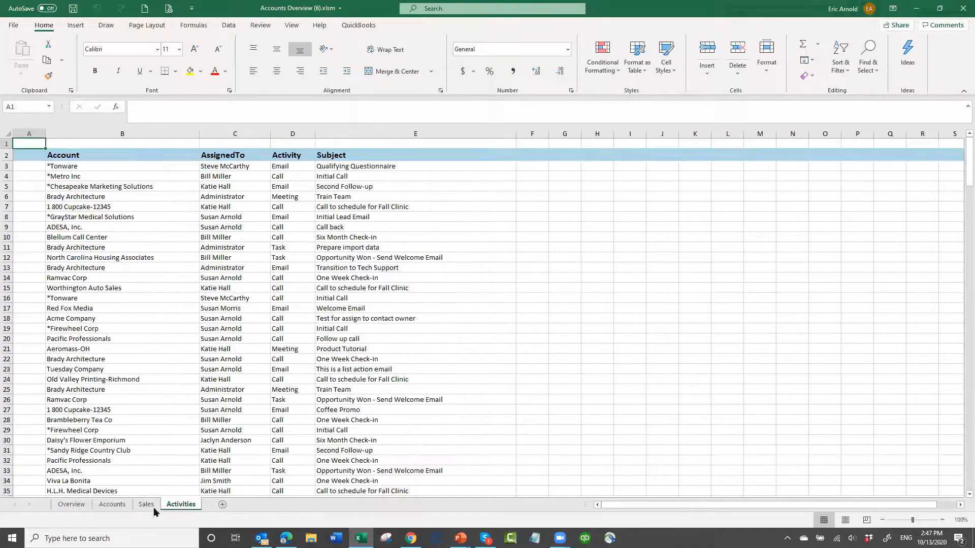
{"action": "left_click", "coordinate": [82, 504]}
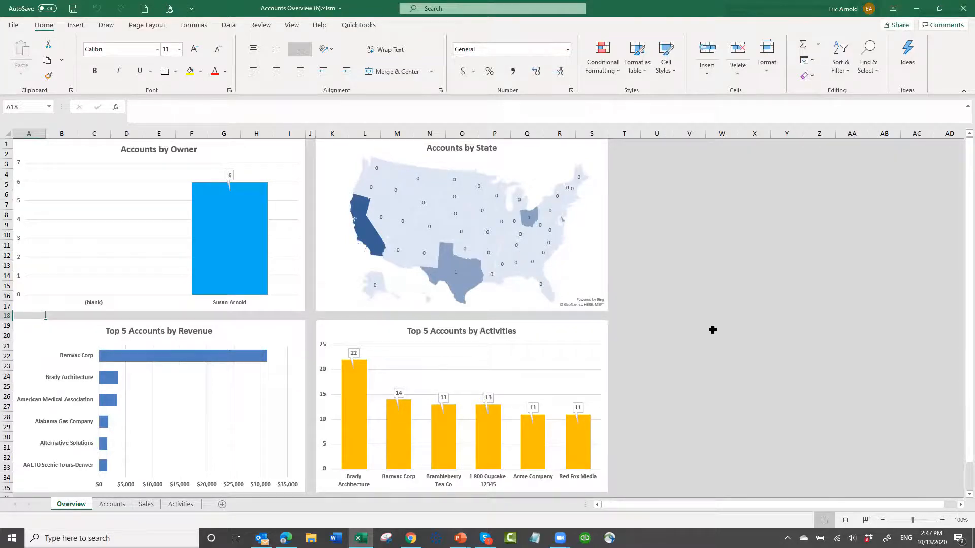
{"action": "scroll", "coordinate": [701, 342], "scroll_direction": "down", "scroll_amount": 3}
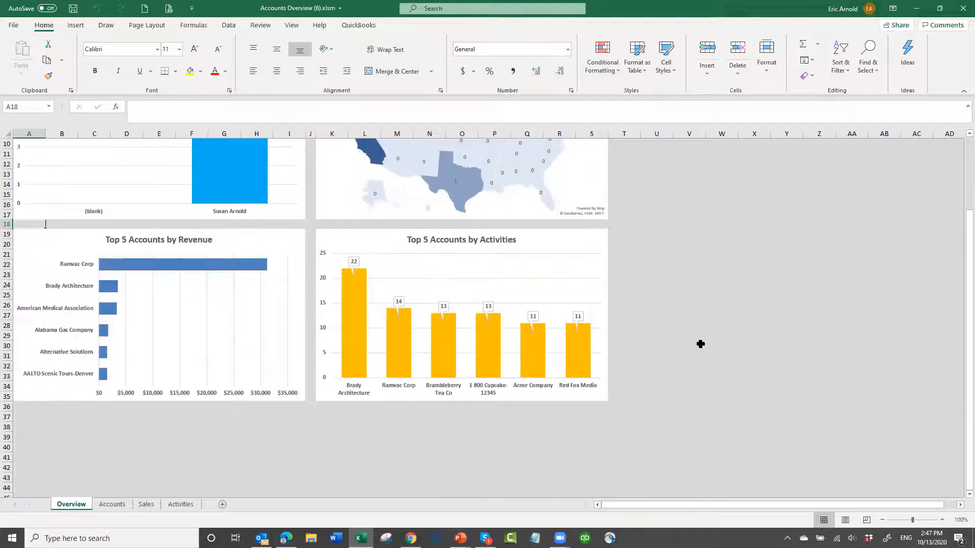
{"action": "scroll", "coordinate": [700, 343], "scroll_direction": "up", "scroll_amount": 3}
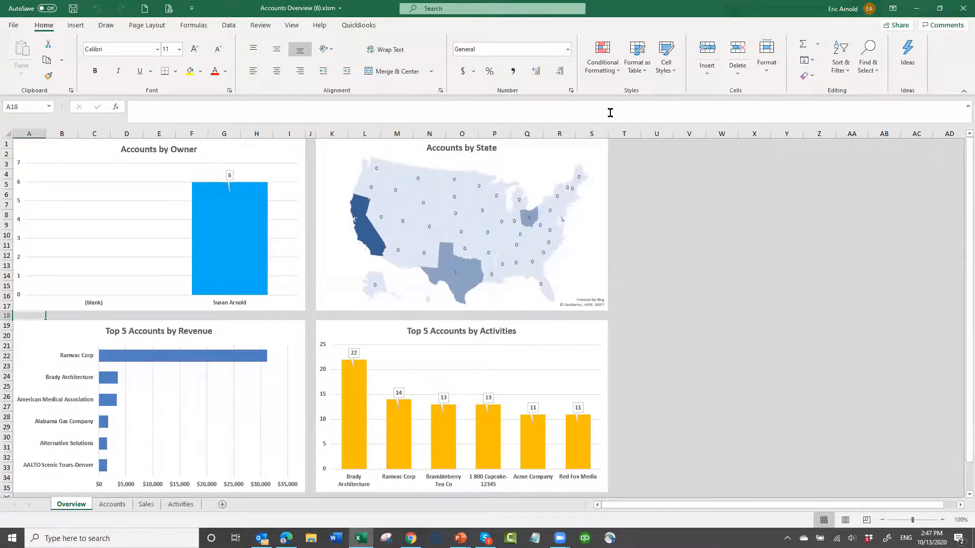
{"action": "left_click", "coordinate": [959, 11]}
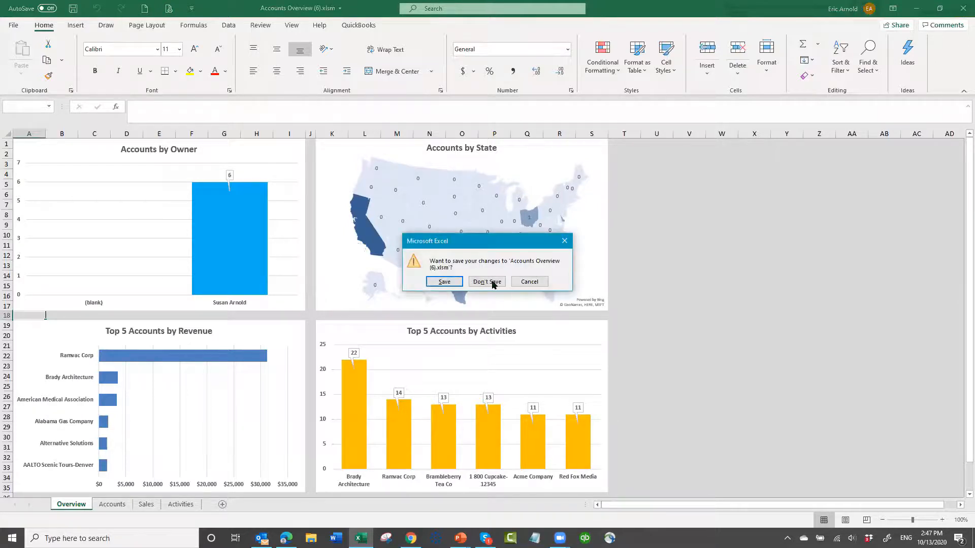
{"action": "left_click", "coordinate": [488, 282]}
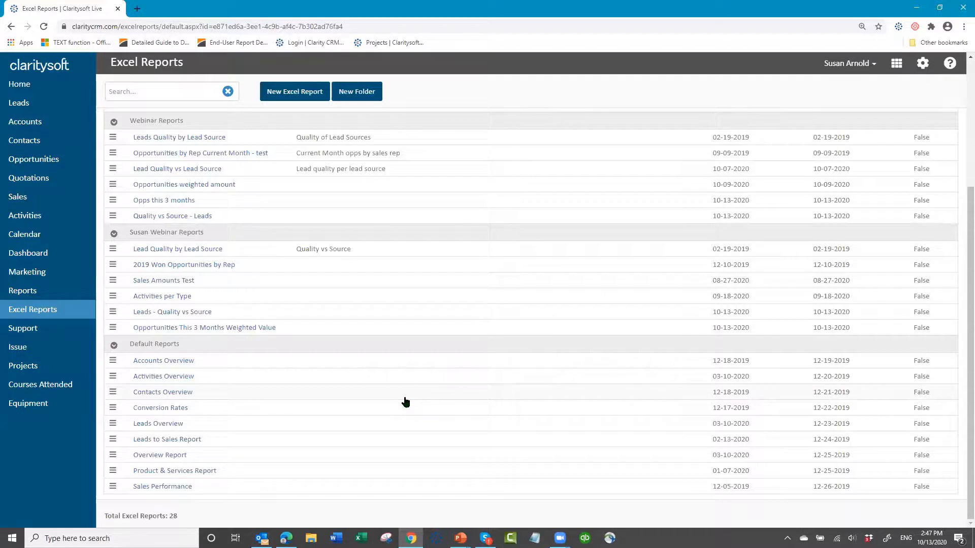
- Run the default Product & Services Report from Claritysoft, open the downloaded workbook in Excel and enable its macros
{"action": "left_click", "coordinate": [155, 472]}
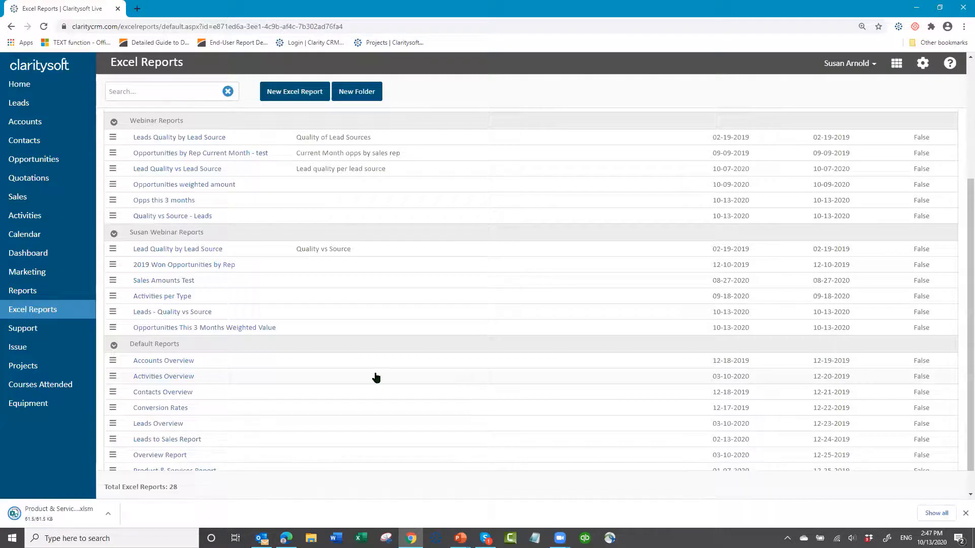
{"action": "left_click", "coordinate": [62, 514]}
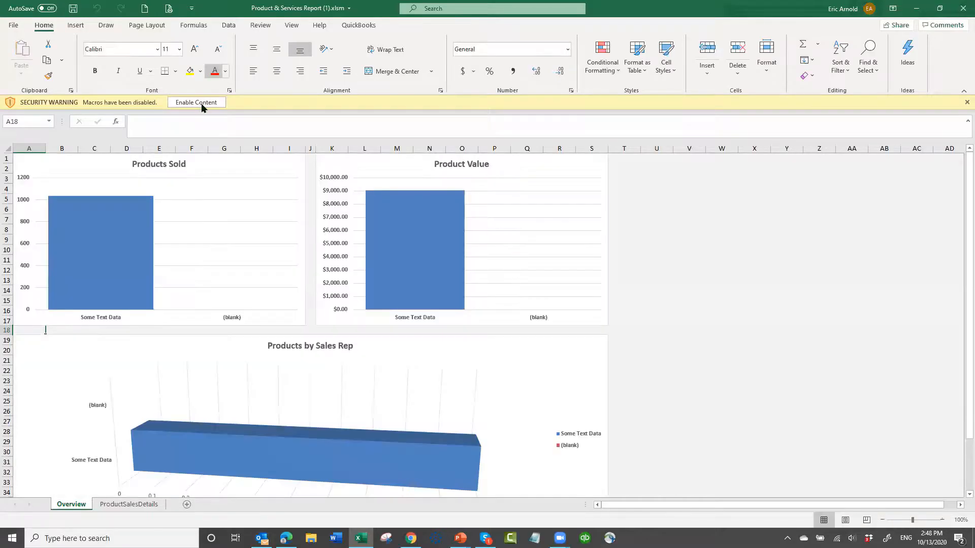
{"action": "left_click", "coordinate": [196, 103]}
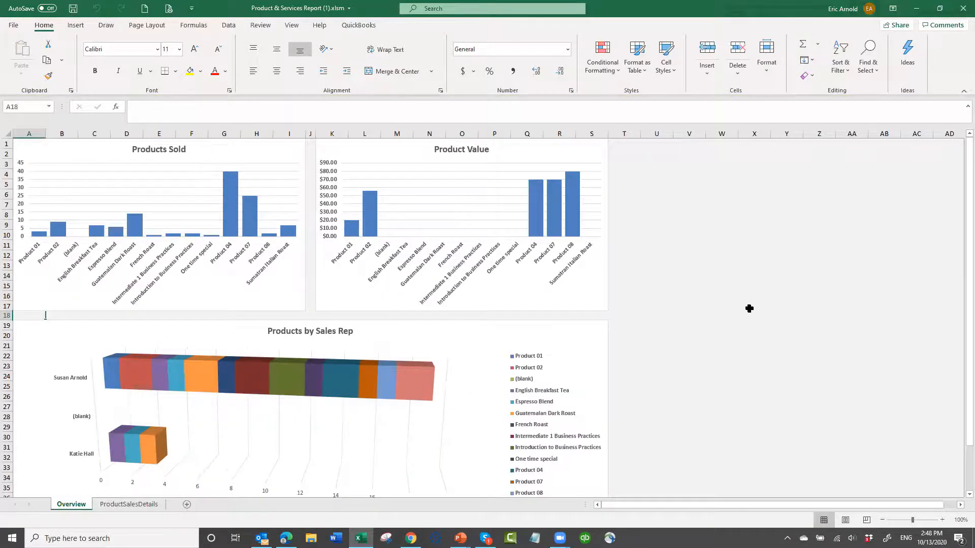
- Examine the Products Sold, Product Value and Products by Sales Rep charts on the Overview sheet, and close the workbook without saving
{"action": "scroll", "coordinate": [429, 307], "scroll_direction": "down", "scroll_amount": 3}
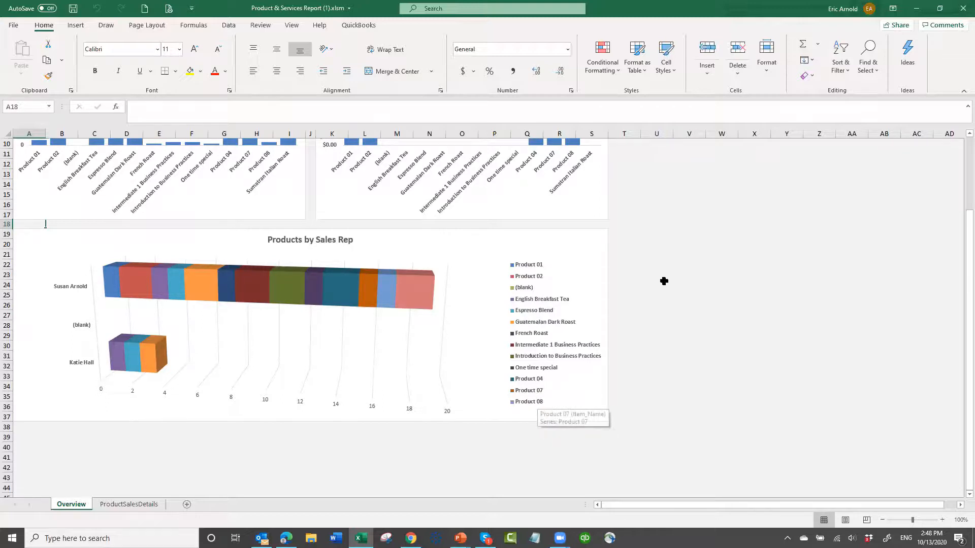
{"action": "scroll", "coordinate": [666, 281], "scroll_direction": "up", "scroll_amount": 3}
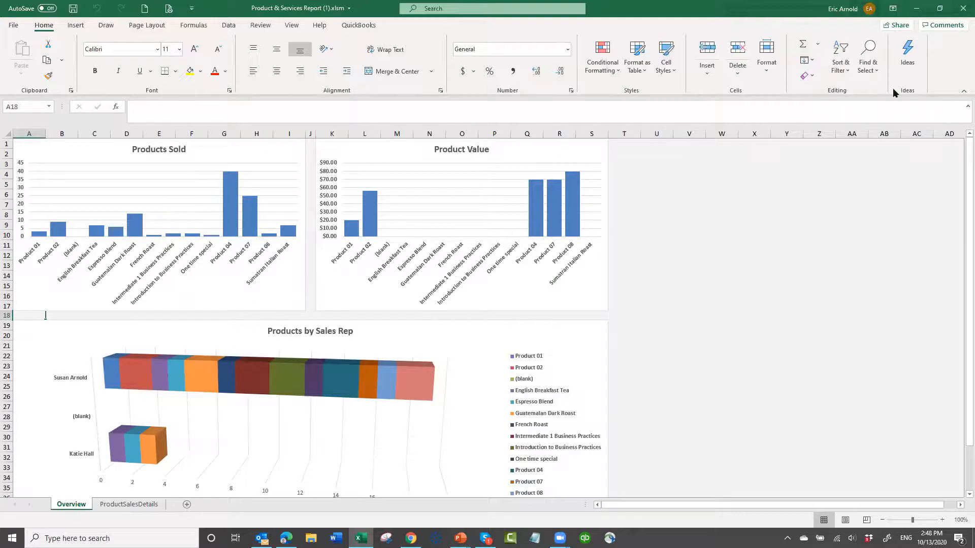
{"action": "left_click", "coordinate": [960, 9]}
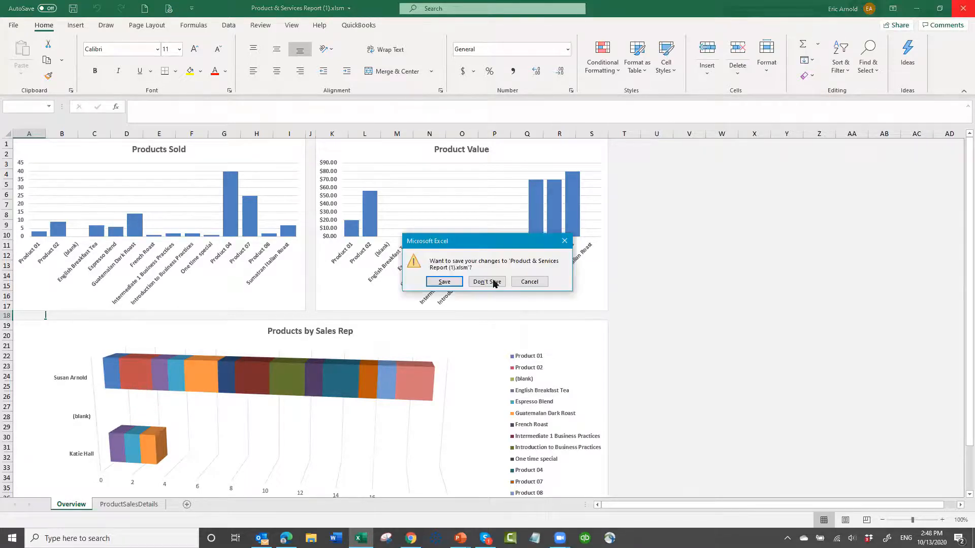
{"action": "left_click", "coordinate": [488, 281]}
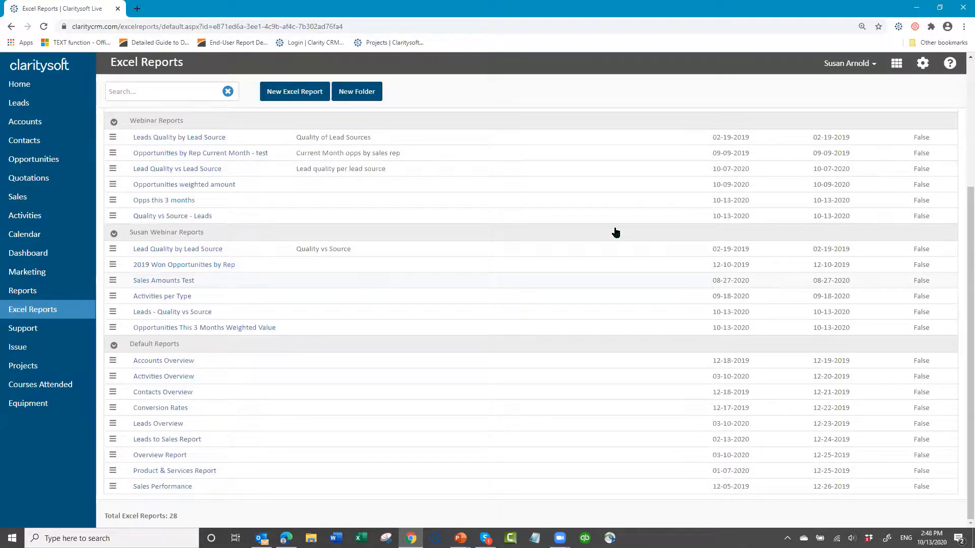
- Clear Chrome's cached images and files for all time, keeping browsing history and cookies, and close the settings page
{"action": "left_click", "coordinate": [960, 29]}
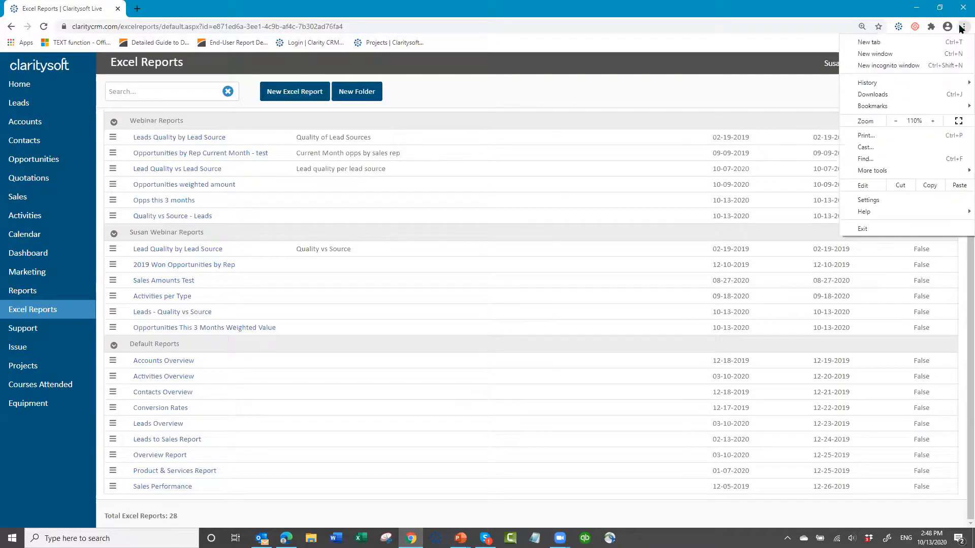
{"action": "mouse_move", "coordinate": [887, 171]}
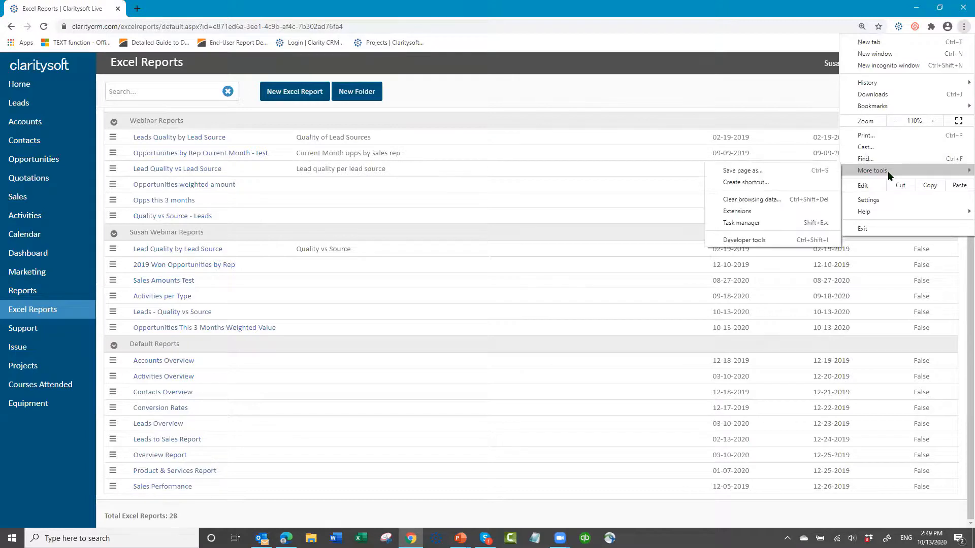
{"action": "left_click", "coordinate": [744, 200]}
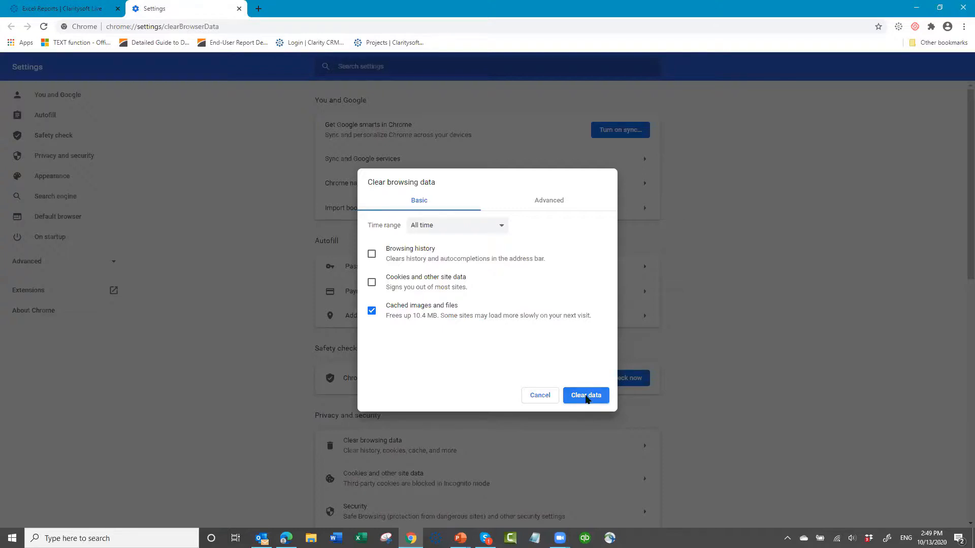
{"action": "left_click", "coordinate": [587, 399]}
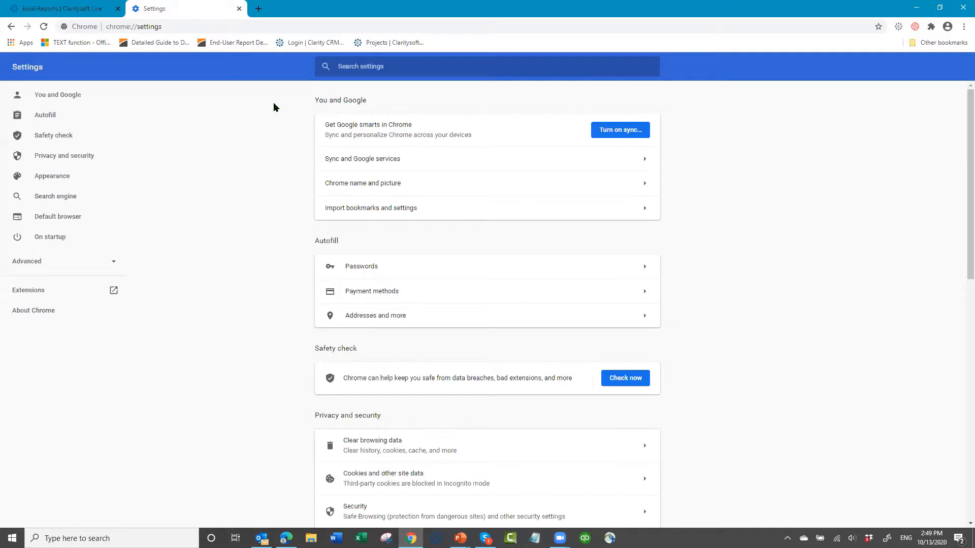
{"action": "left_click", "coordinate": [239, 9]}
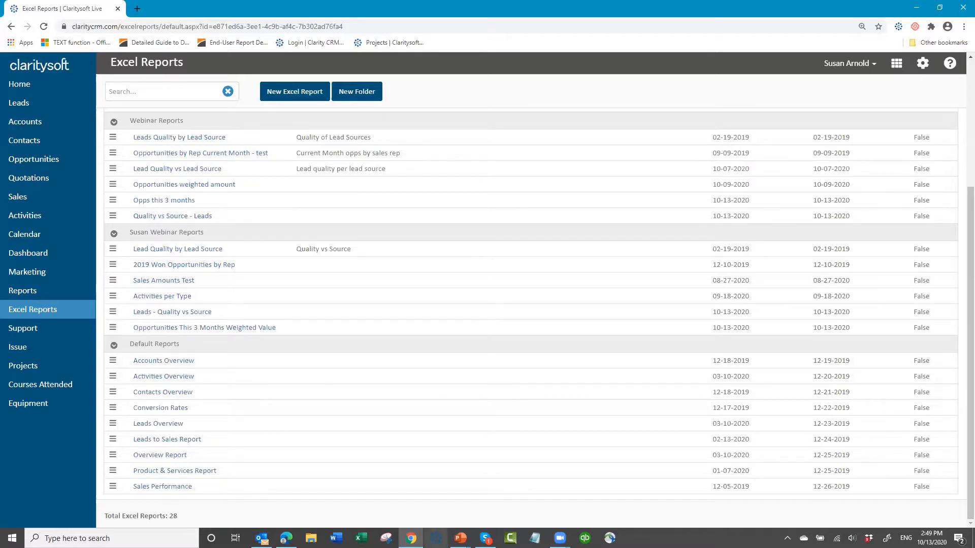
- Switch to the running PowerPoint slide show and advance from the Agenda to the closing "Thank you for attending!" slide
{"action": "left_click", "coordinate": [460, 538]}
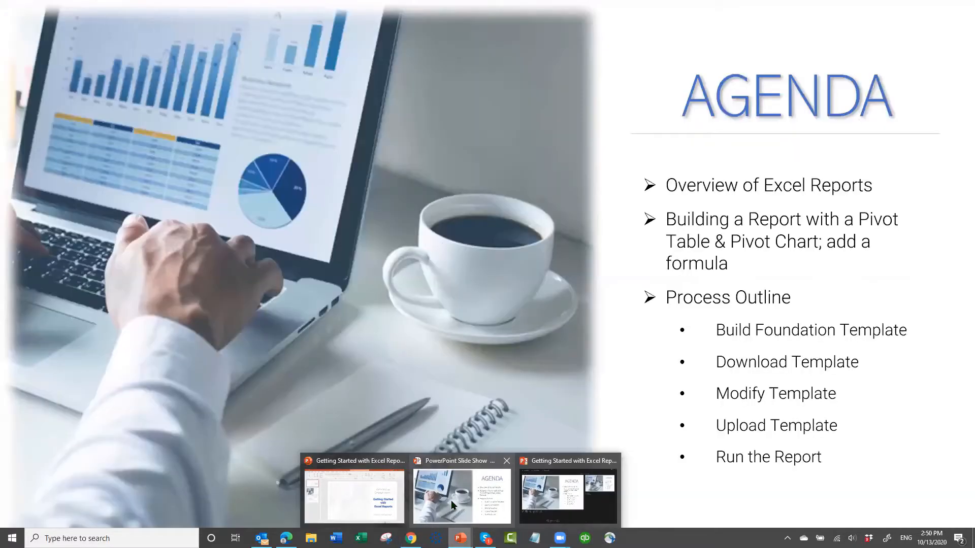
{"action": "left_click", "coordinate": [498, 470]}
{"action": "left_click", "coordinate": [498, 467]}
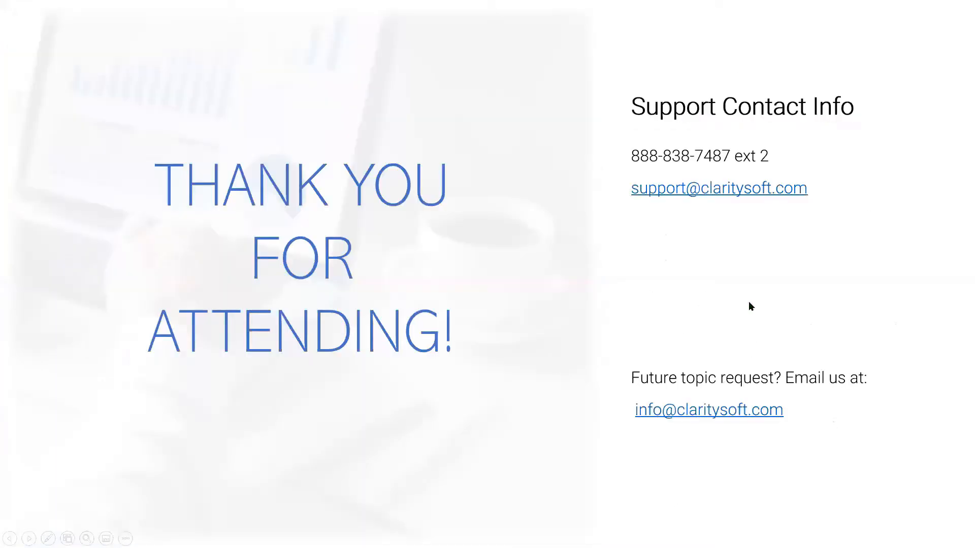